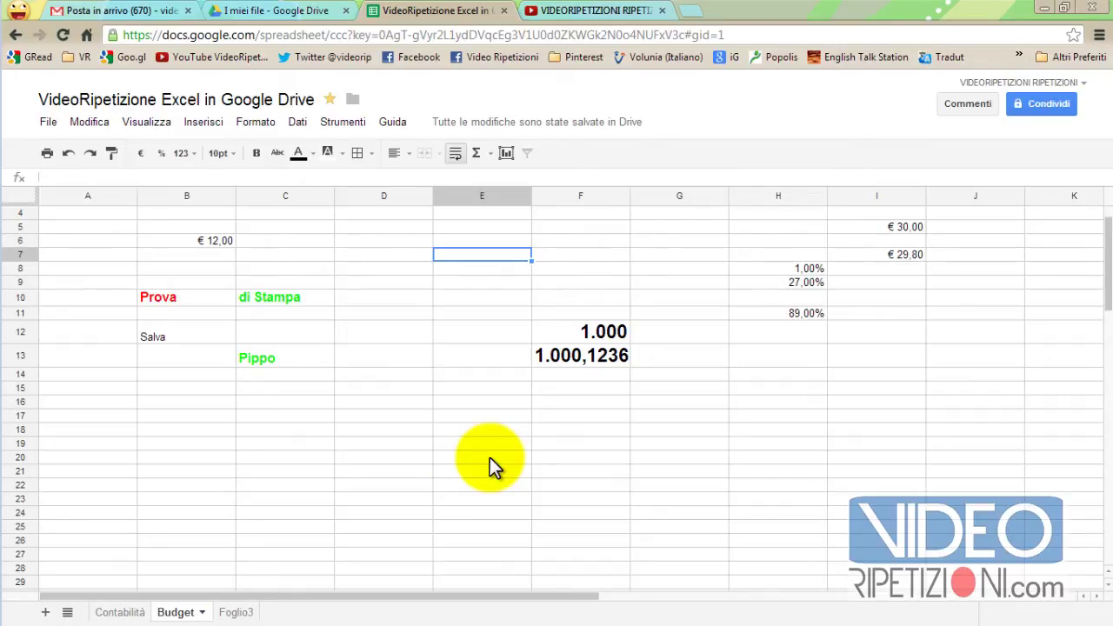
- Select cell D13 and show the number formats list (Arrotondato, 2 decimali, Finanza, Valuta…)
{"action": "left_click", "coordinate": [349, 363]}
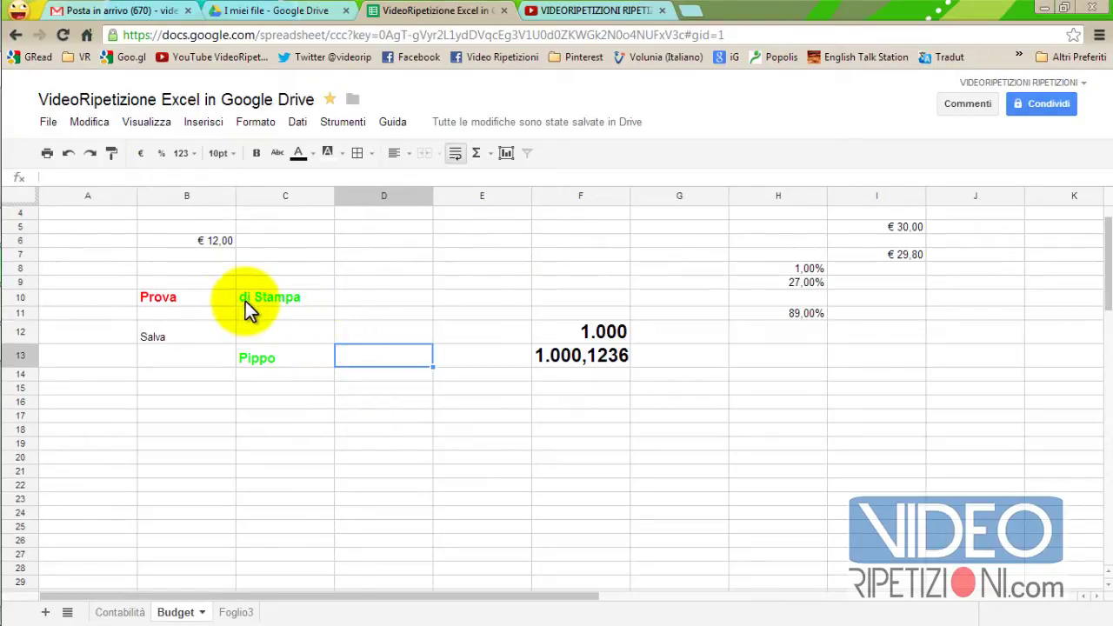
{"action": "left_click", "coordinate": [192, 149]}
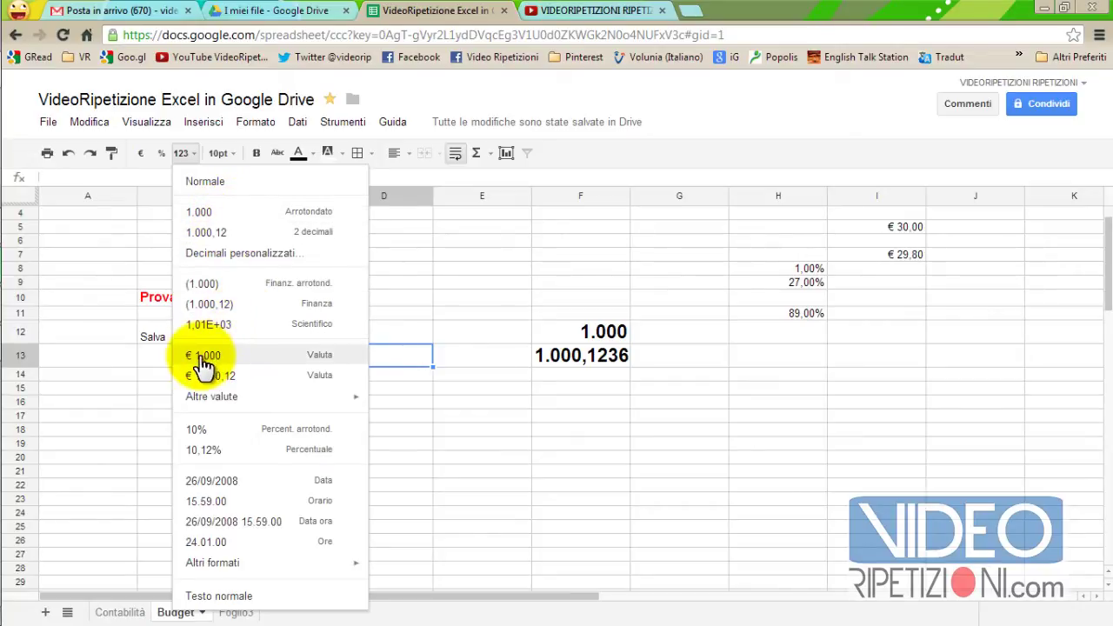
- Browse the Altre valute and Altri formati options for F12's 1.000 without applying any
{"action": "left_click", "coordinate": [132, 311]}
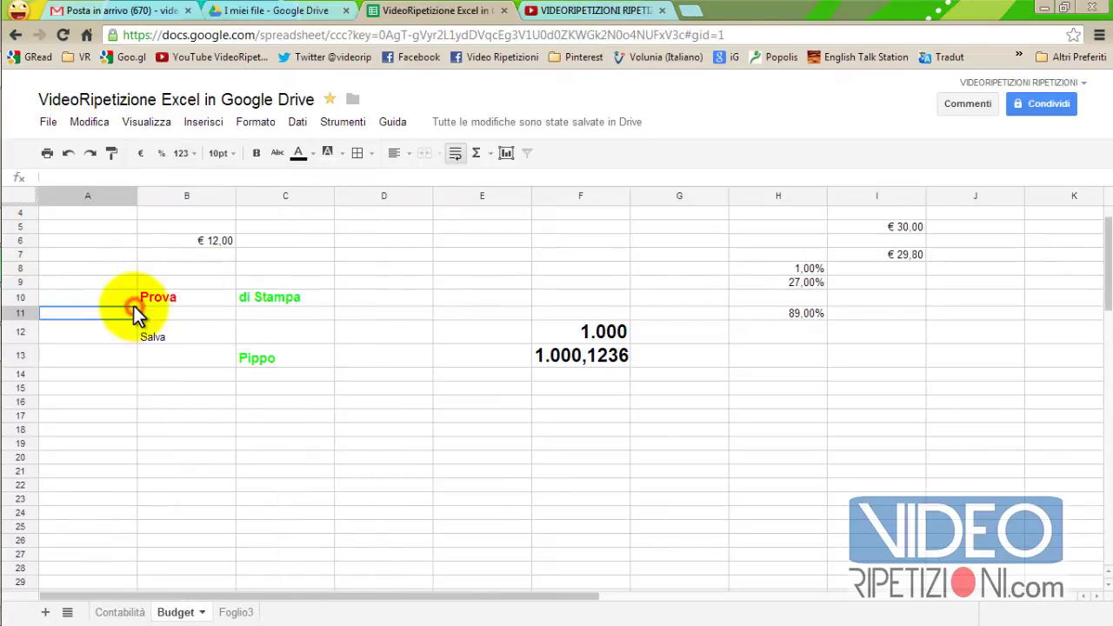
{"action": "left_click", "coordinate": [561, 332]}
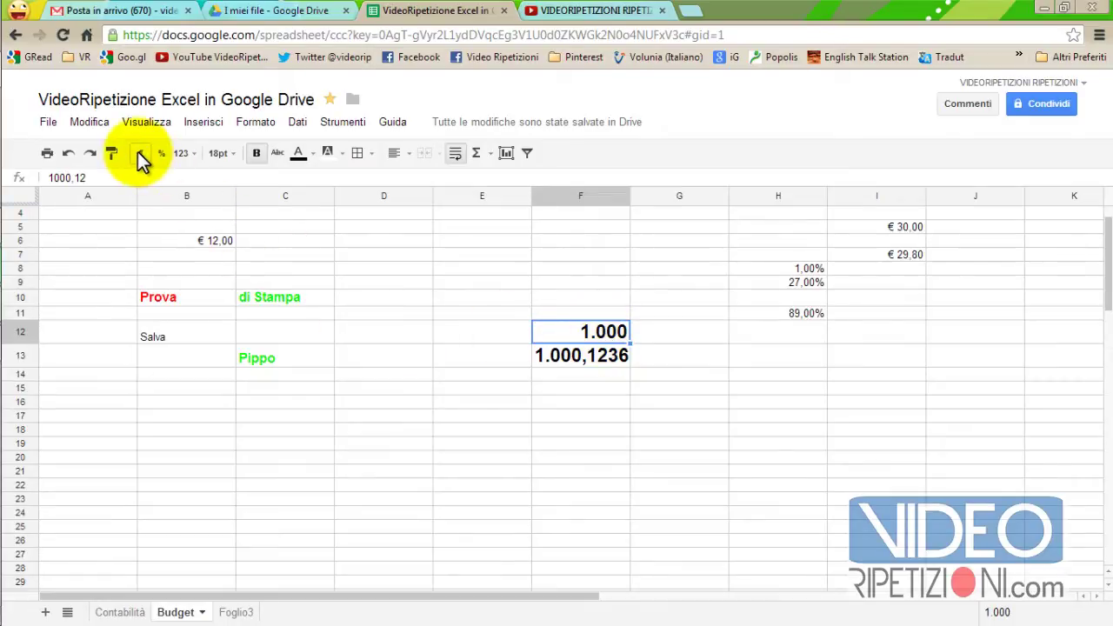
{"action": "left_click", "coordinate": [183, 154]}
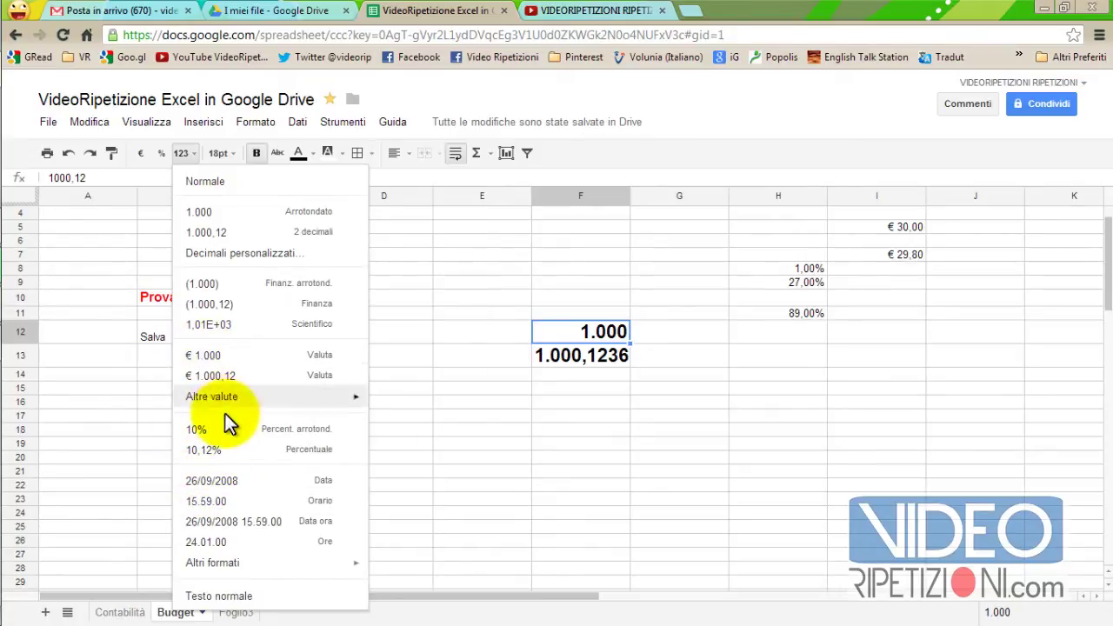
{"action": "mouse_move", "coordinate": [213, 398]}
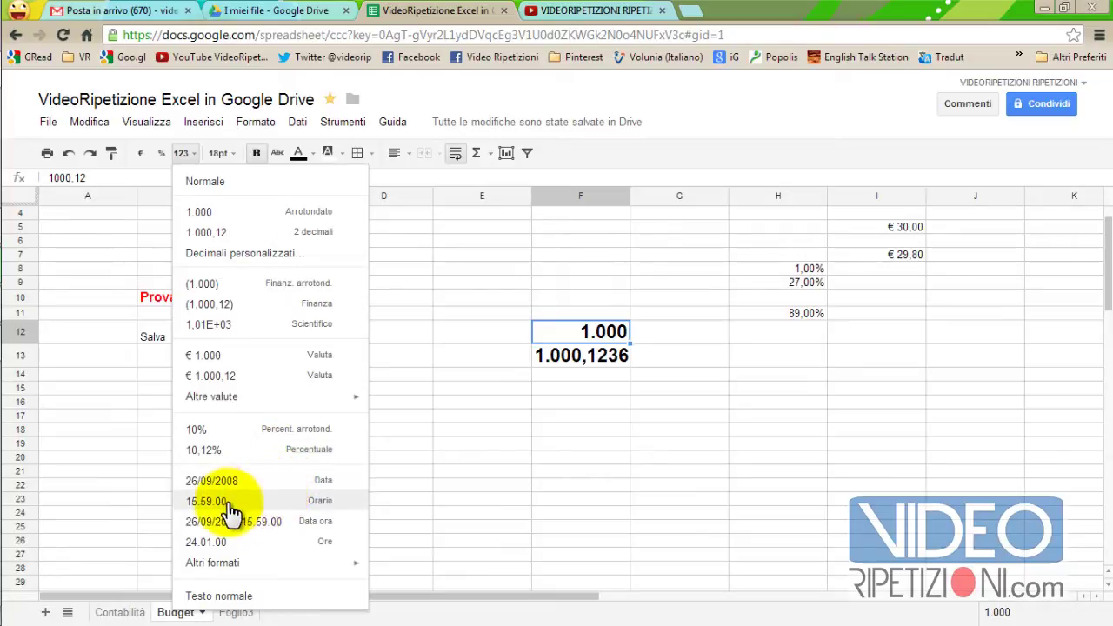
{"action": "mouse_move", "coordinate": [207, 568]}
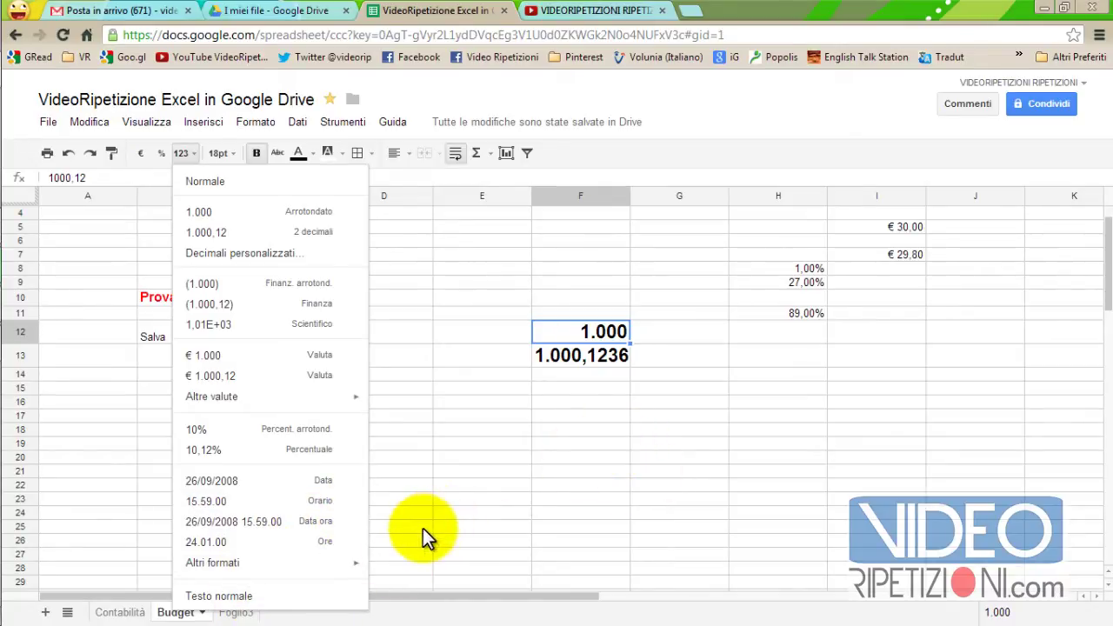
{"action": "left_click", "coordinate": [623, 373]}
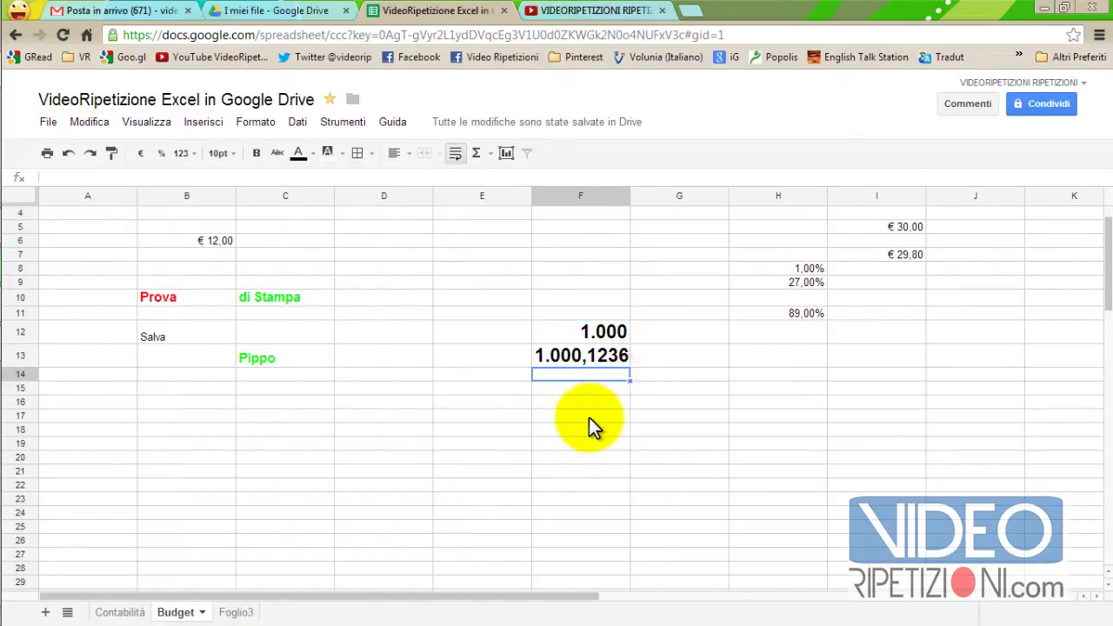
- Enter the number 69 into cell E17 and reselect it
{"action": "left_click", "coordinate": [578, 333]}
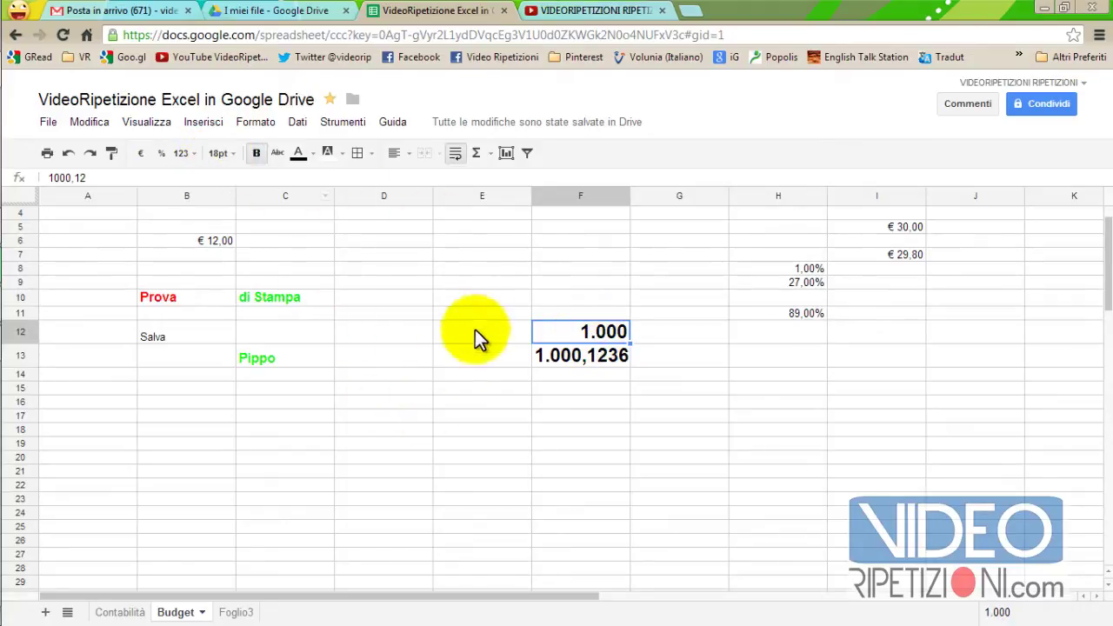
{"action": "left_click", "coordinate": [467, 417]}
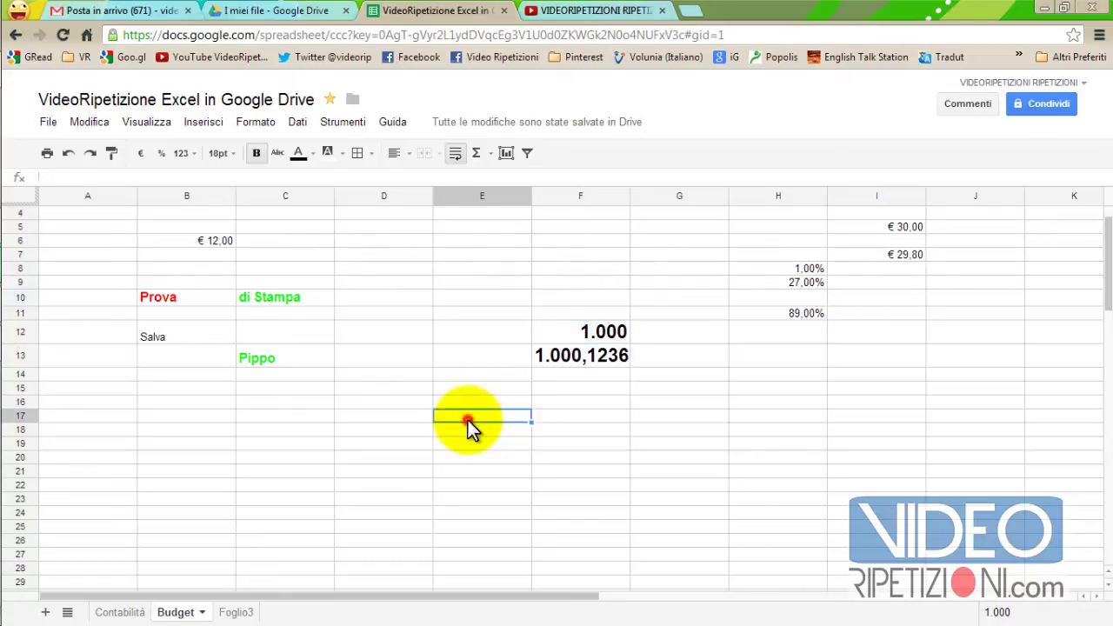
{"action": "mouse_move", "coordinate": [493, 196]}
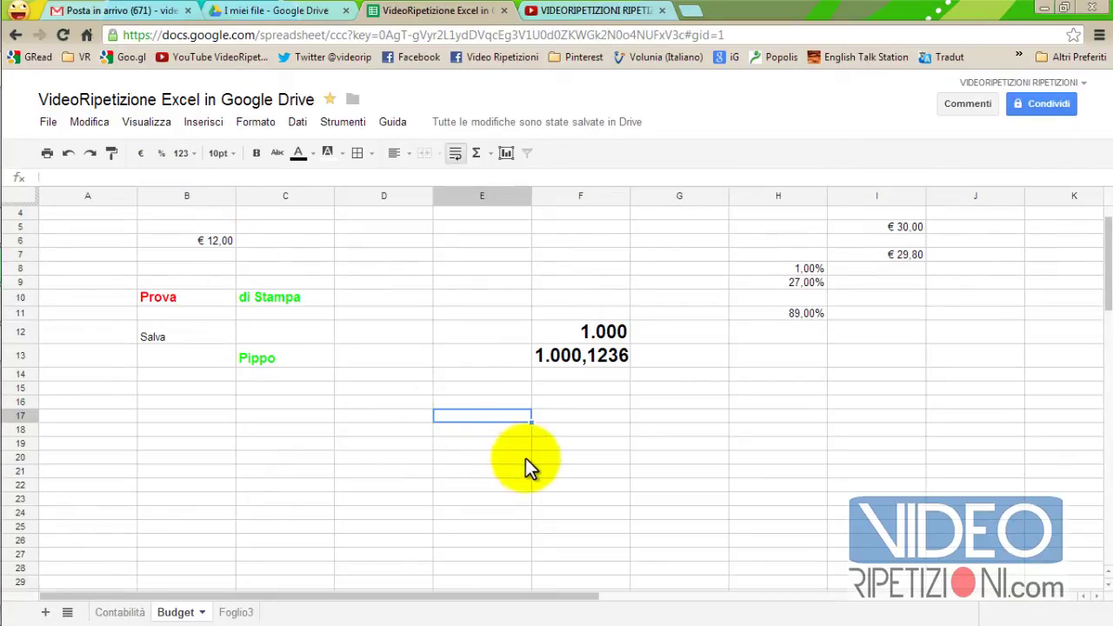
{"action": "type", "text": "69"}
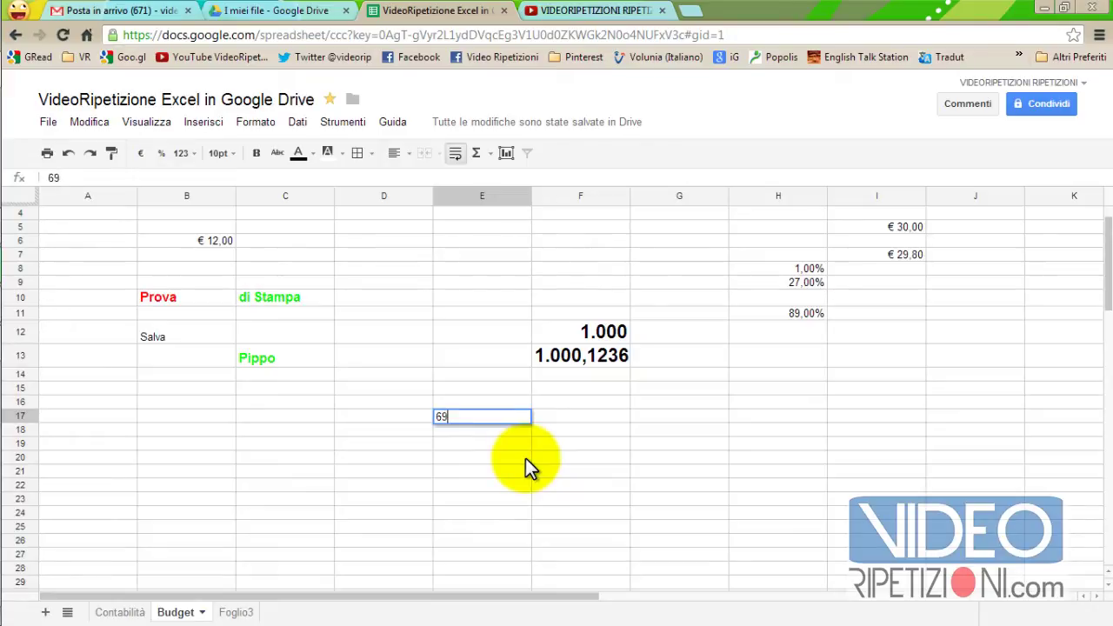
{"action": "key", "text": "Return"}
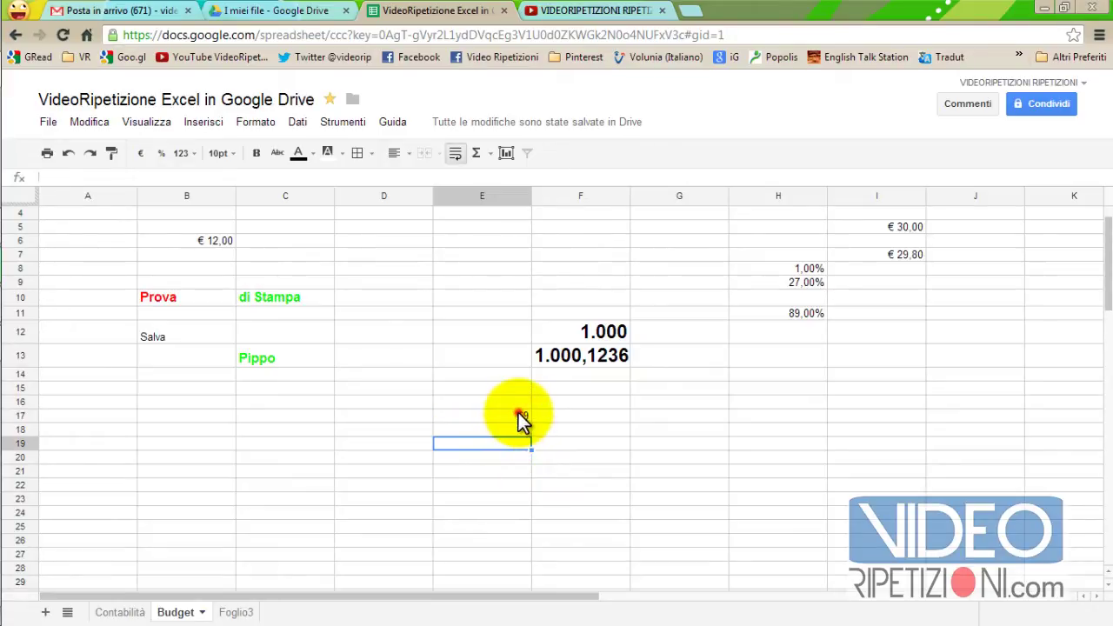
{"action": "left_click", "coordinate": [519, 415]}
{"action": "left_click", "coordinate": [232, 154]}
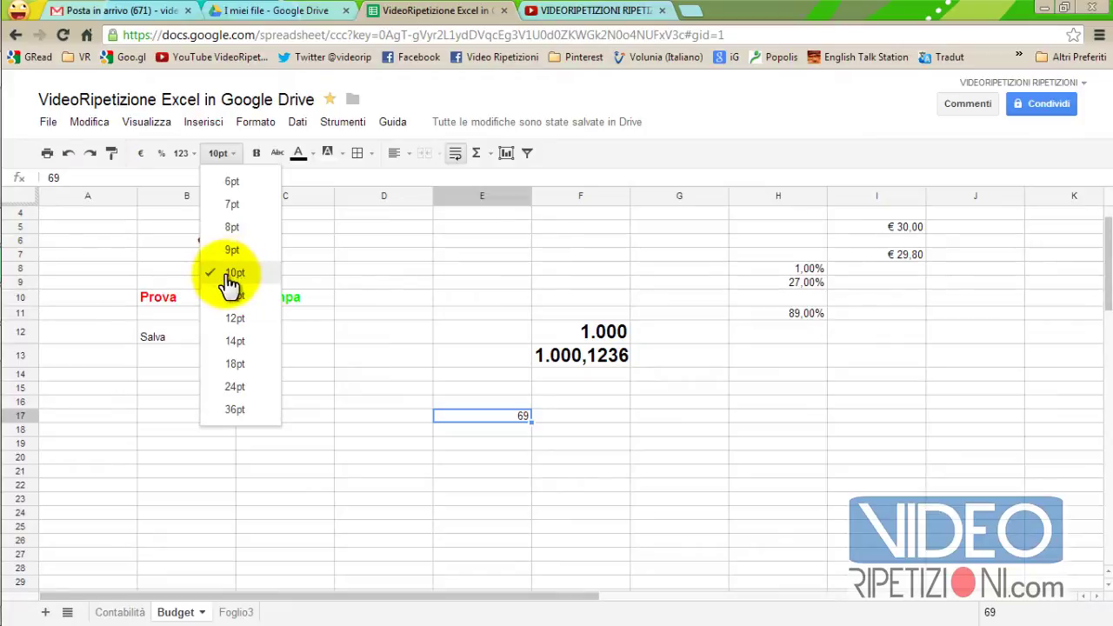
- Try 6pt, 36pt and 24pt font sizes on the 69 in E17
{"action": "left_click", "coordinate": [232, 182]}
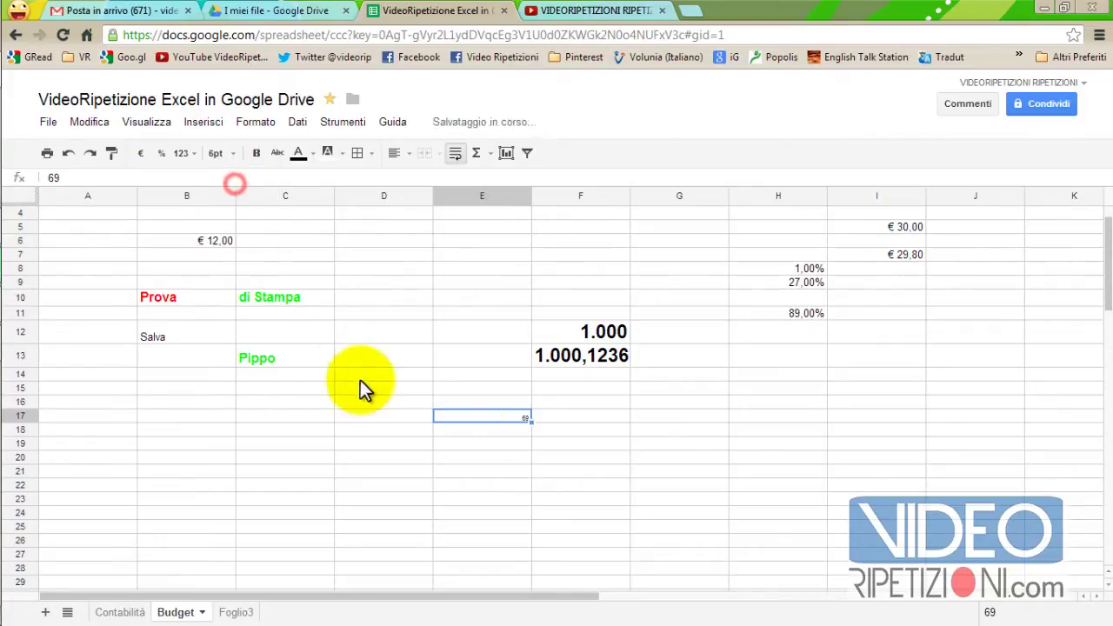
{"action": "left_click", "coordinate": [513, 429]}
{"action": "left_click", "coordinate": [492, 418]}
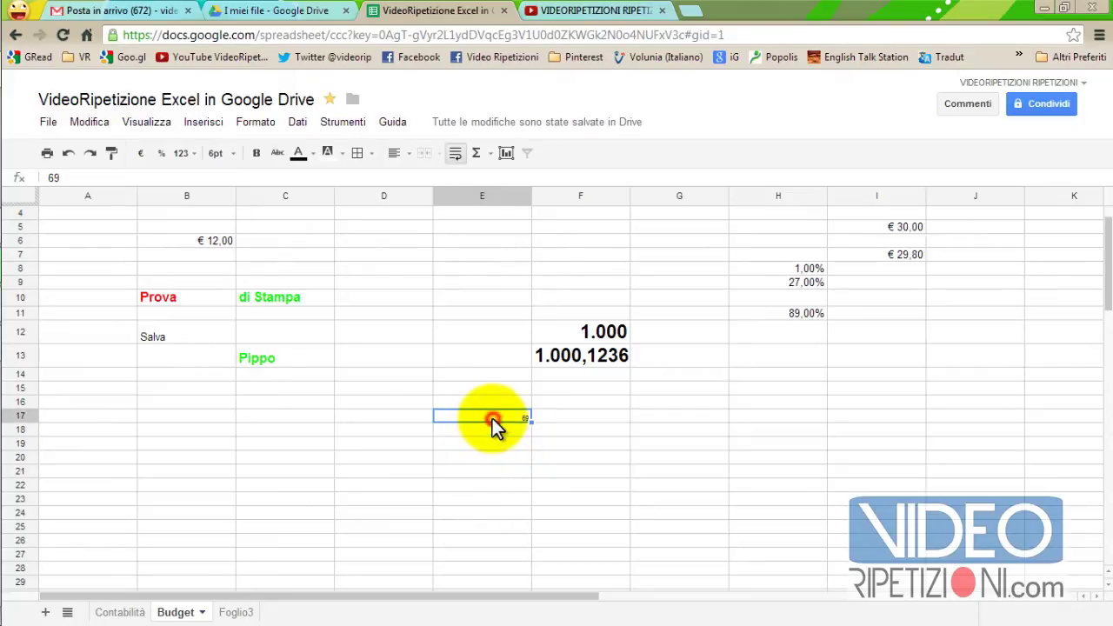
{"action": "left_click", "coordinate": [219, 154]}
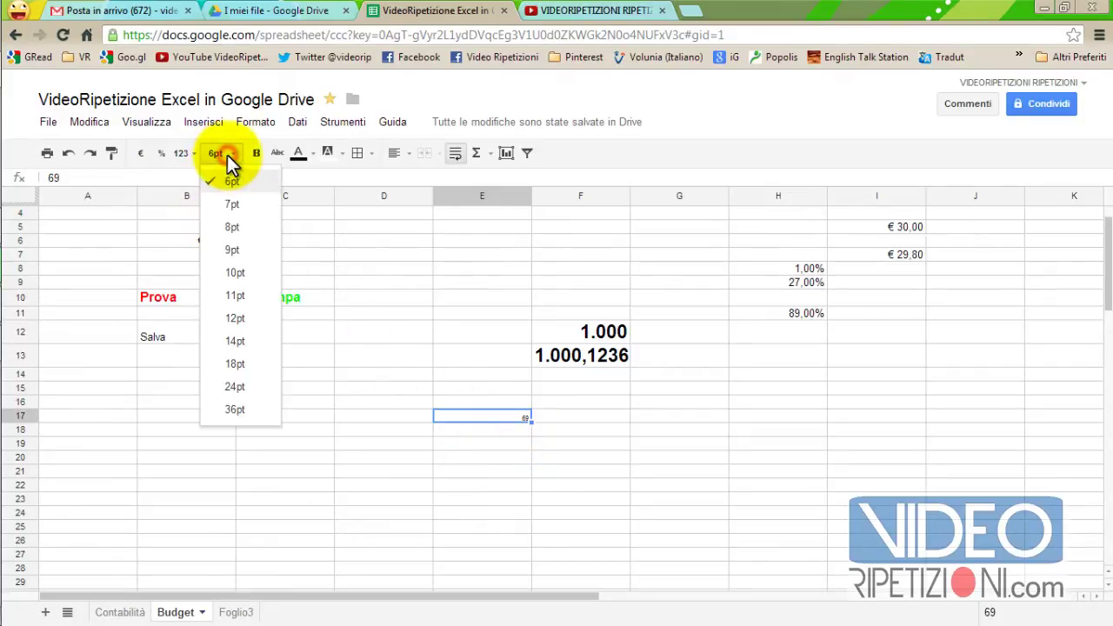
{"action": "left_click", "coordinate": [233, 407]}
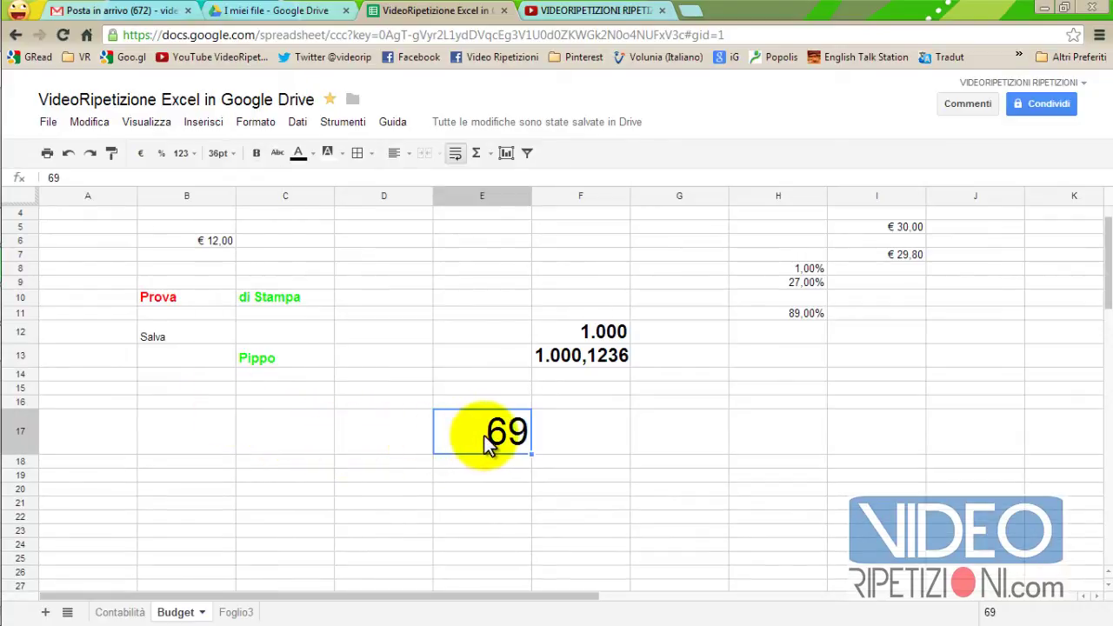
{"action": "left_click", "coordinate": [233, 152]}
{"action": "left_click", "coordinate": [236, 386]}
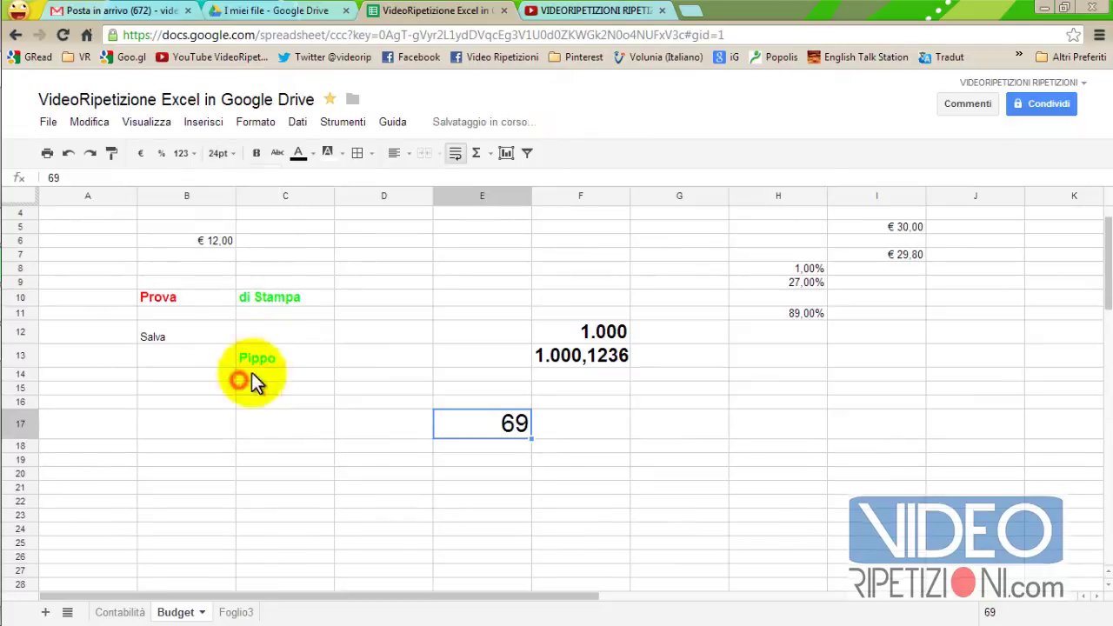
- Set E17's 69 to 12pt, then settle on 18pt
{"action": "left_click", "coordinate": [222, 154]}
{"action": "left_click", "coordinate": [236, 319]}
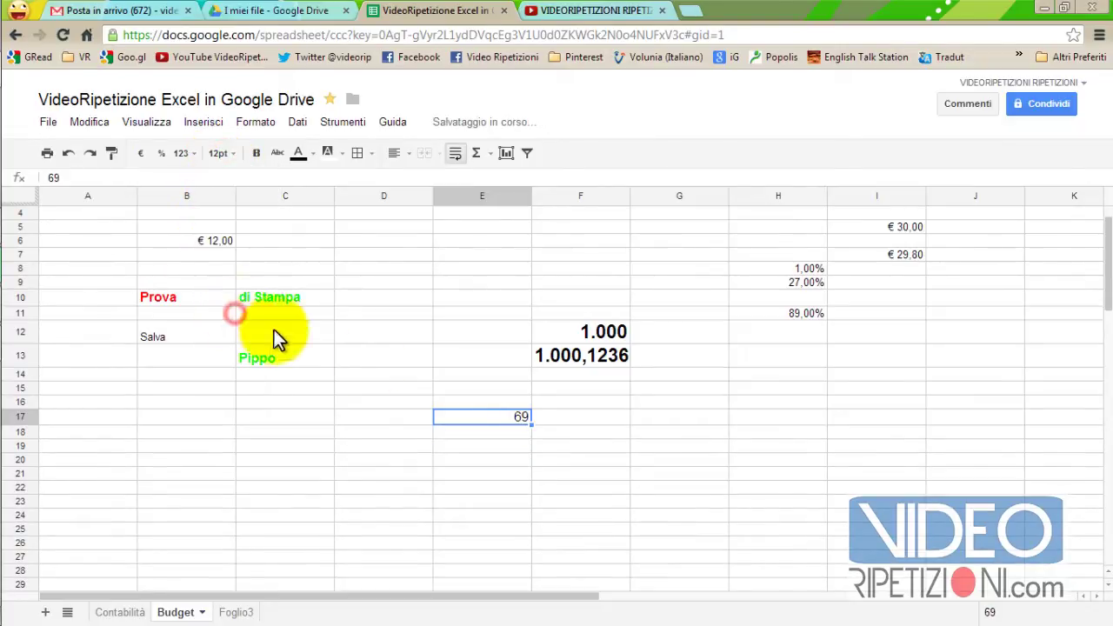
{"action": "left_click", "coordinate": [227, 156]}
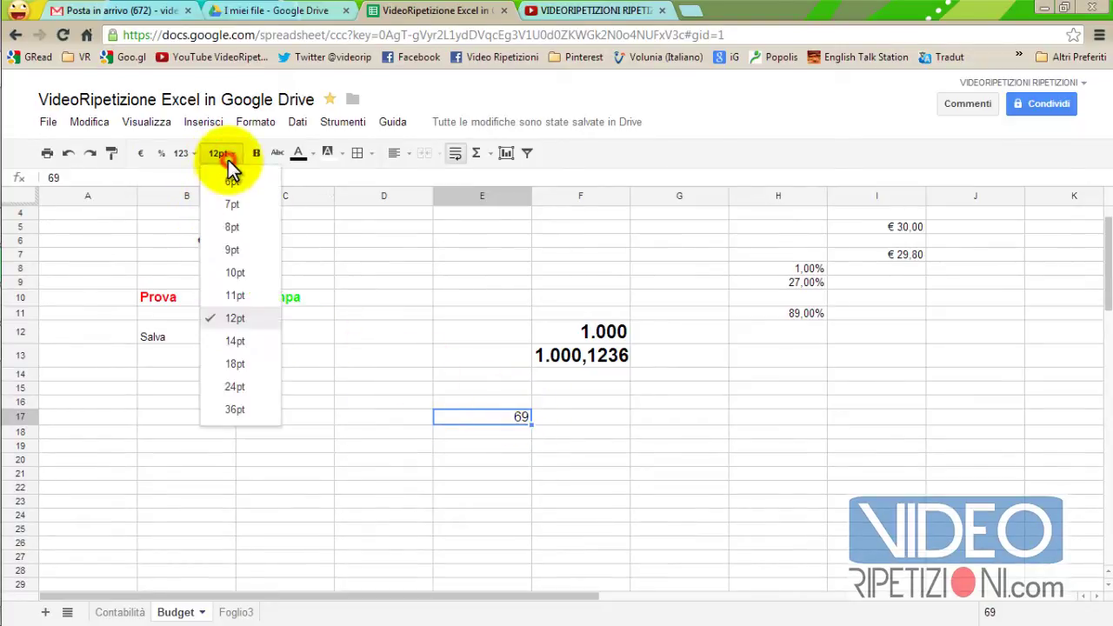
{"action": "left_click", "coordinate": [235, 364]}
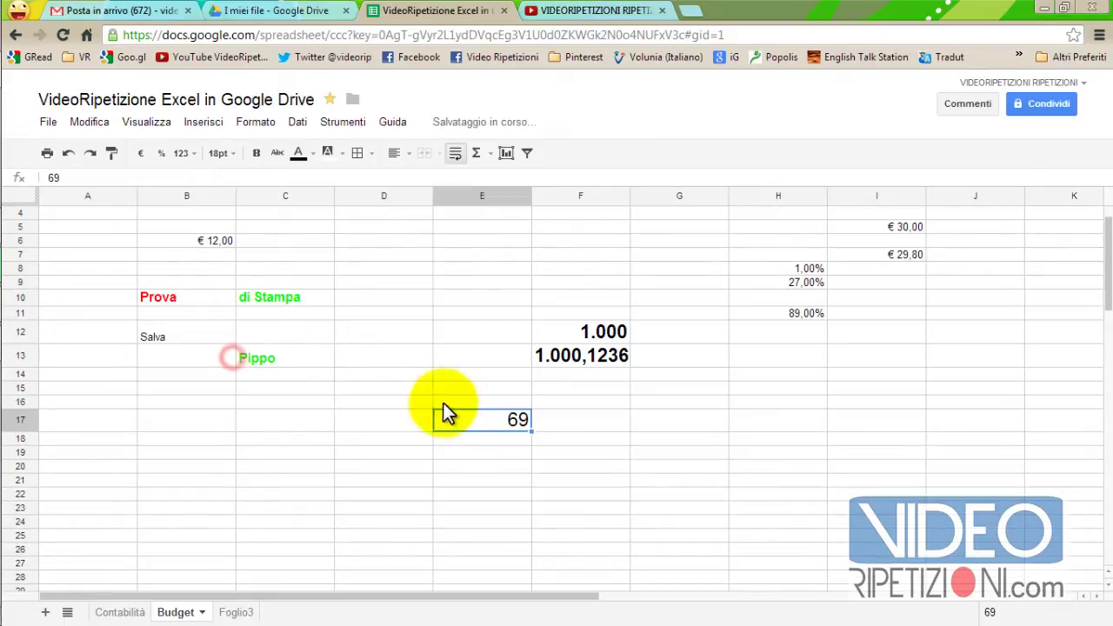
{"action": "left_click", "coordinate": [510, 438]}
{"action": "left_click", "coordinate": [496, 424]}
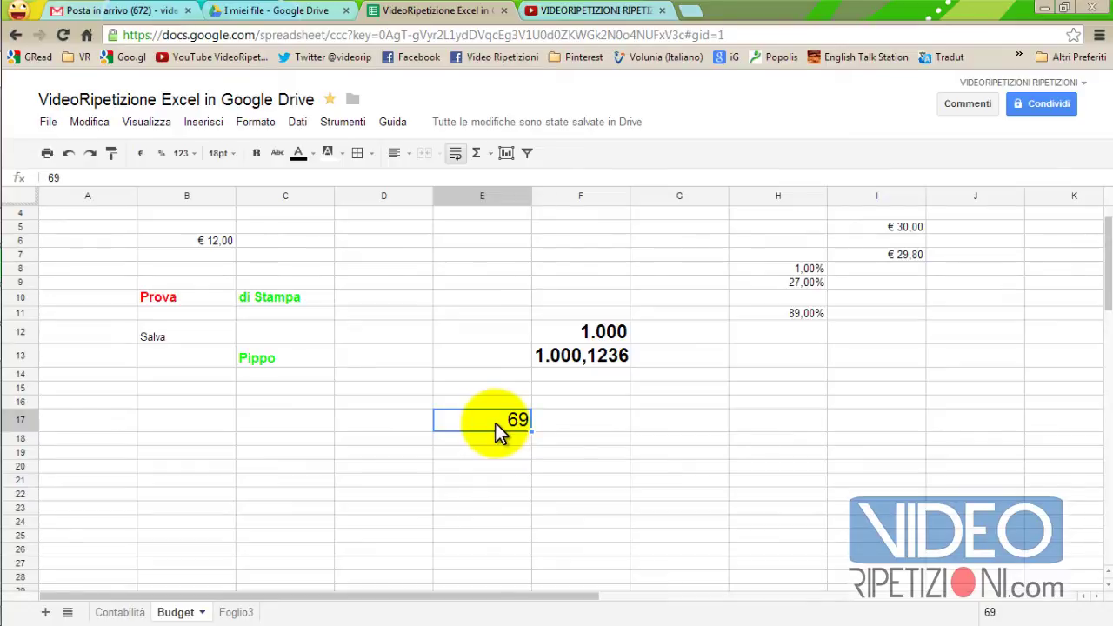
{"action": "left_click", "coordinate": [255, 152]}
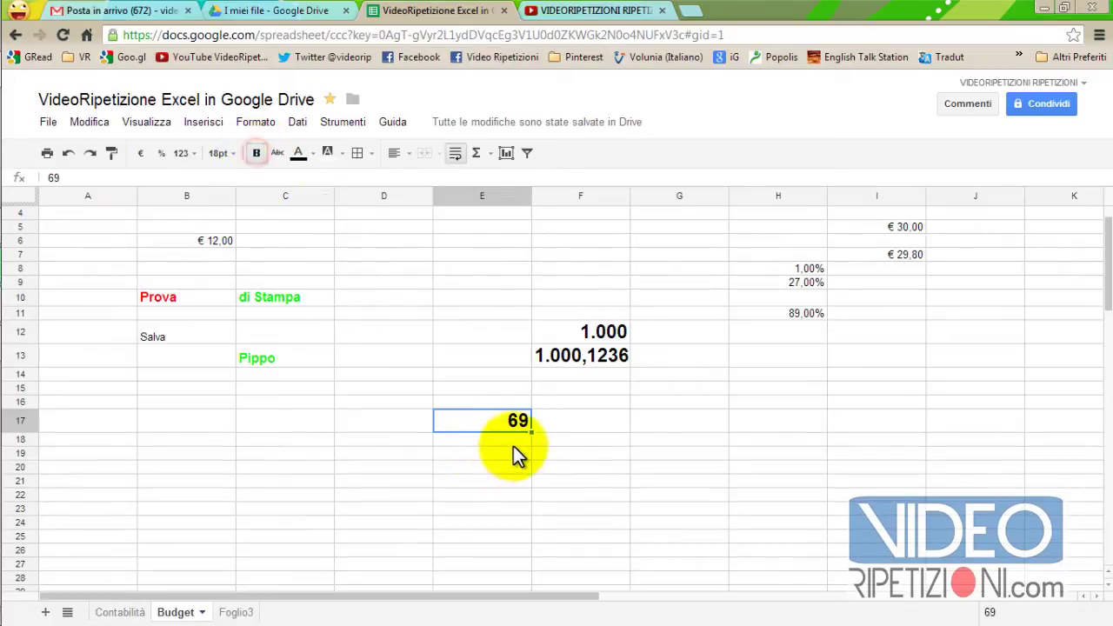
{"action": "left_click", "coordinate": [516, 437]}
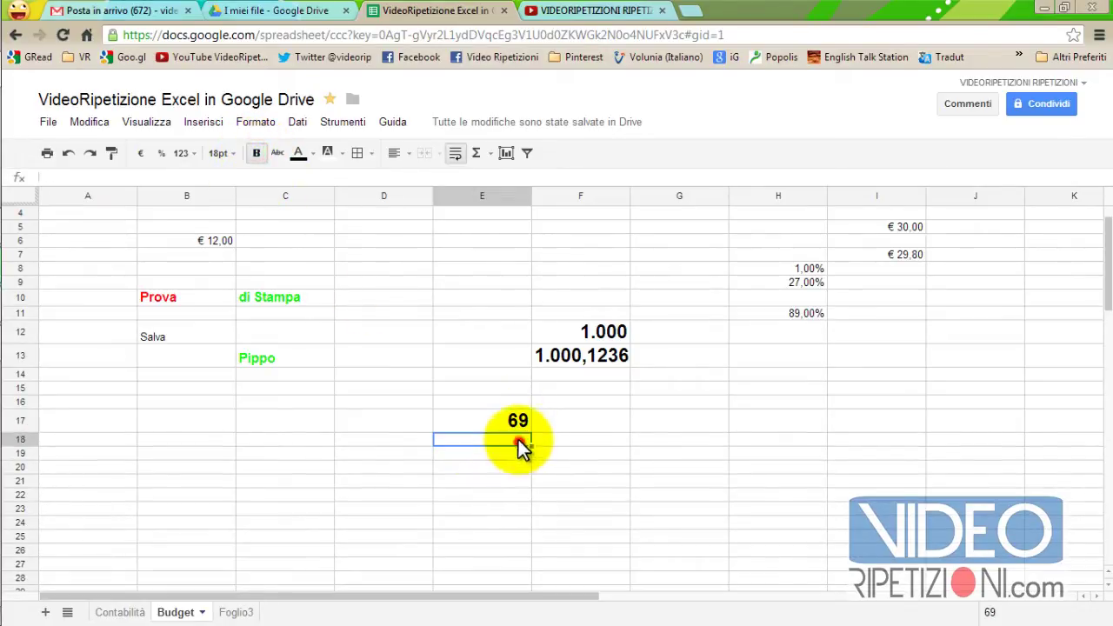
{"action": "left_click", "coordinate": [509, 424]}
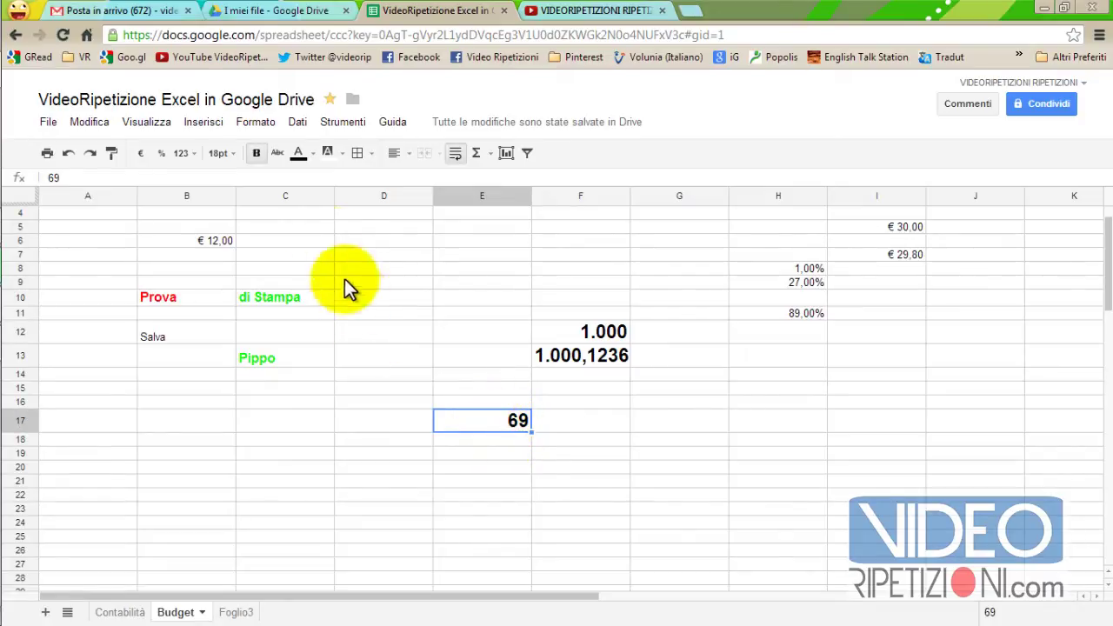
{"action": "left_click", "coordinate": [257, 154]}
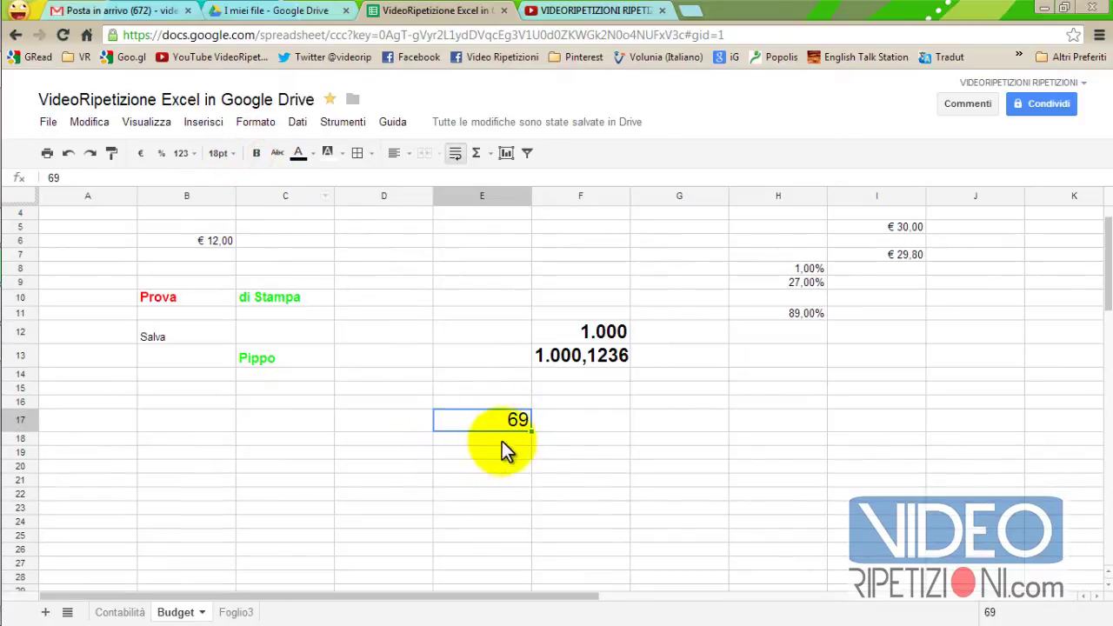
{"action": "left_click", "coordinate": [257, 154]}
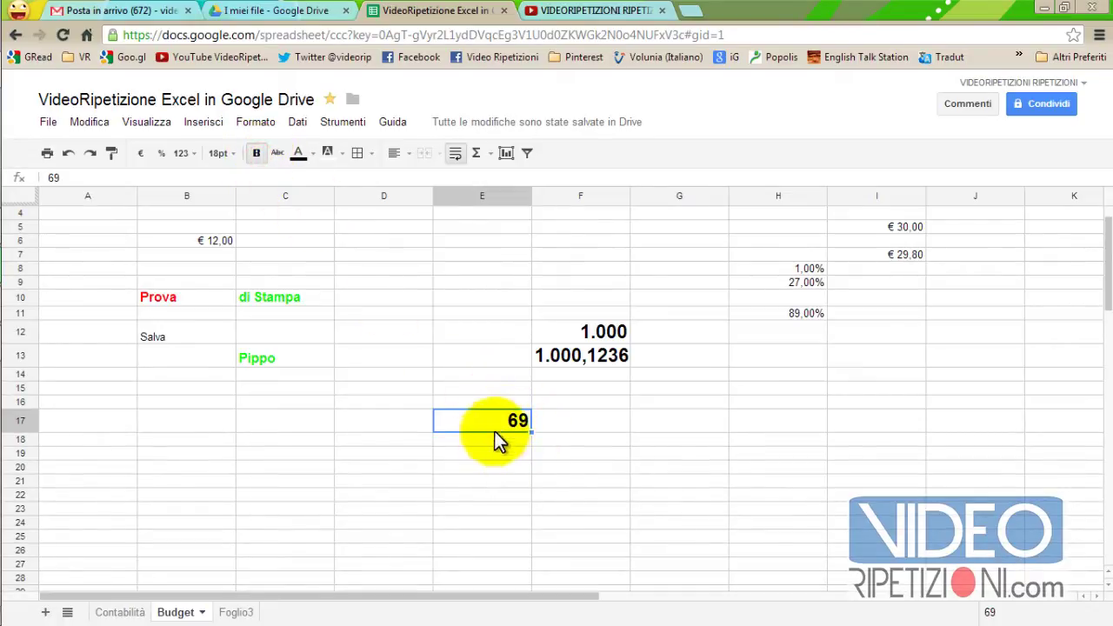
{"action": "left_click", "coordinate": [274, 154]}
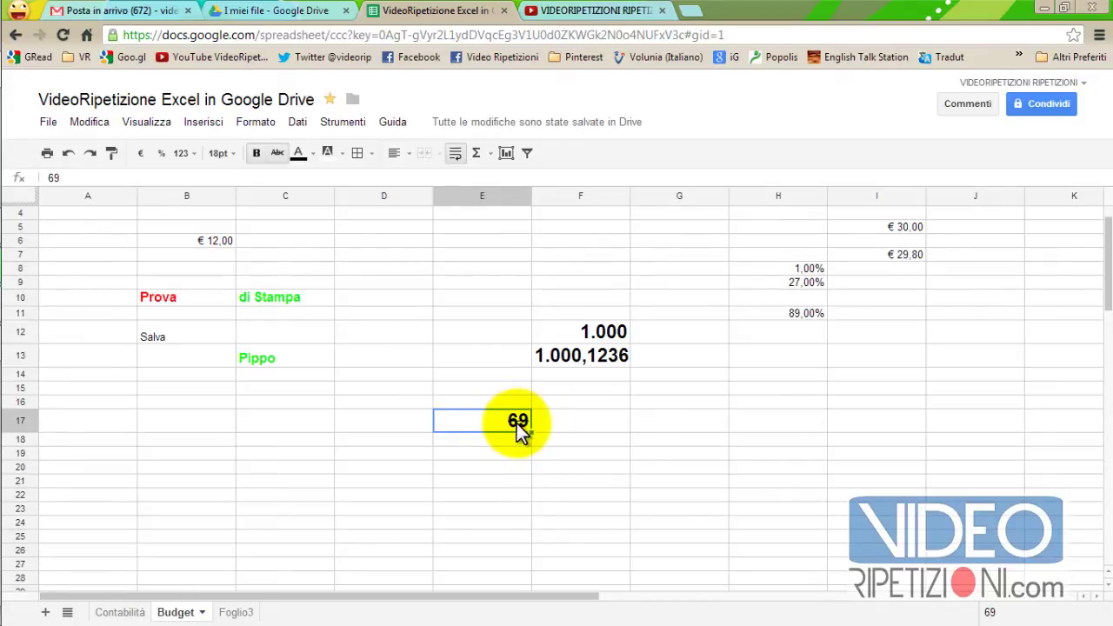
- Clear E17's strikethrough, then enter 'Ciao Mondo come ve la spassate?' in F17 and strike it through
{"action": "left_click", "coordinate": [277, 153]}
{"action": "left_click", "coordinate": [586, 424]}
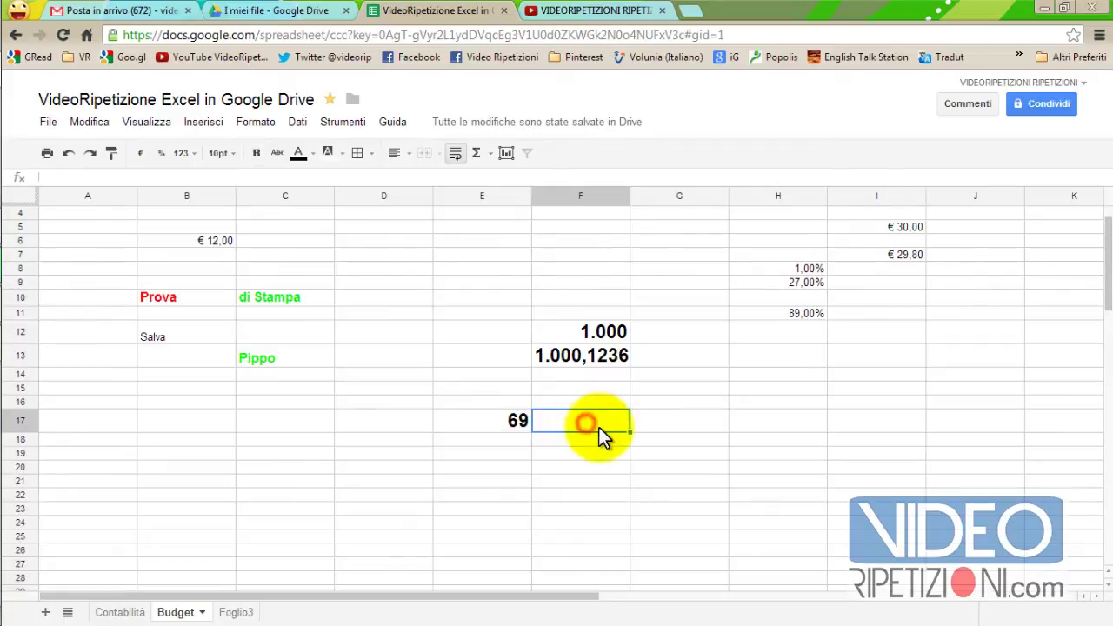
{"action": "type", "text": "Ciao"}
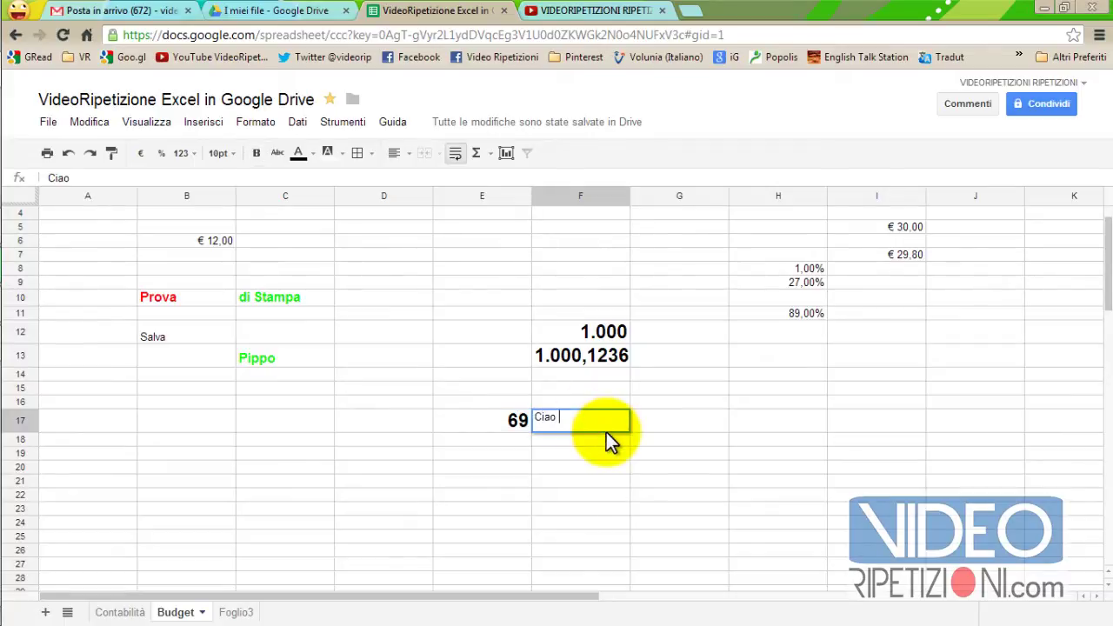
{"action": "type", "text": " Mondo co"}
{"action": "type", "text": "me ve la spa"}
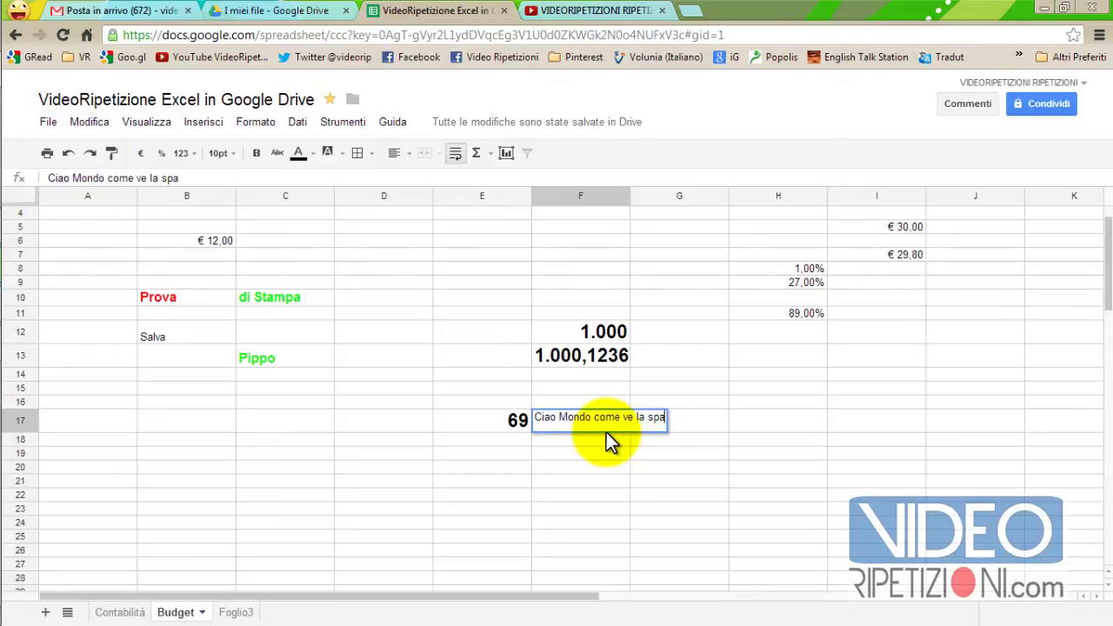
{"action": "type", "text": "ssate?"}
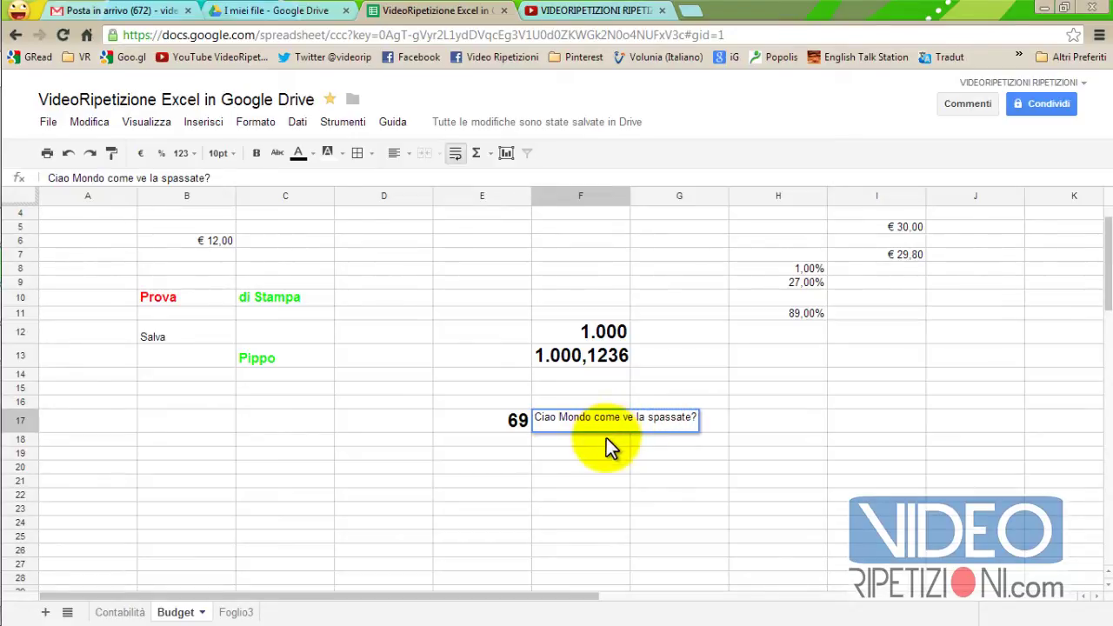
{"action": "key", "text": "Return"}
{"action": "left_click", "coordinate": [591, 425]}
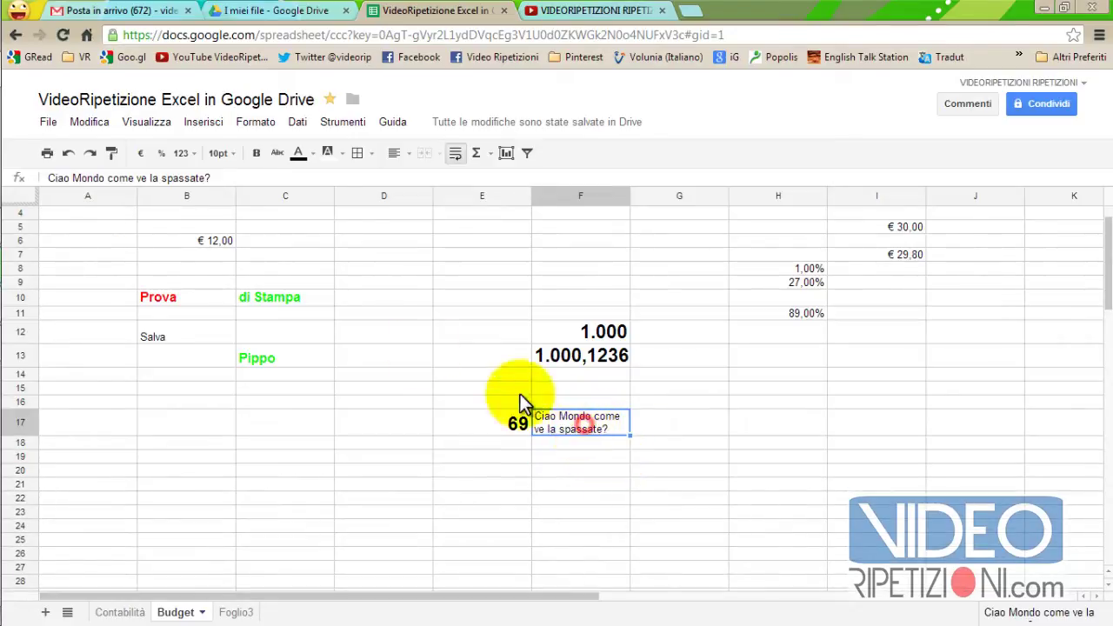
{"action": "left_click", "coordinate": [276, 153]}
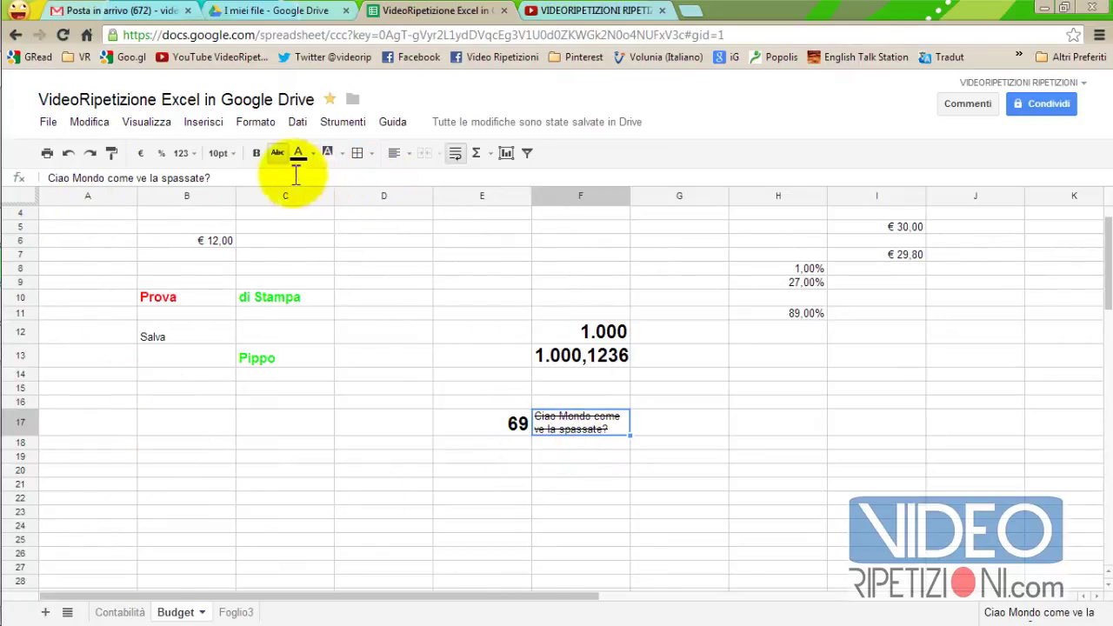
{"action": "left_click", "coordinate": [277, 153]}
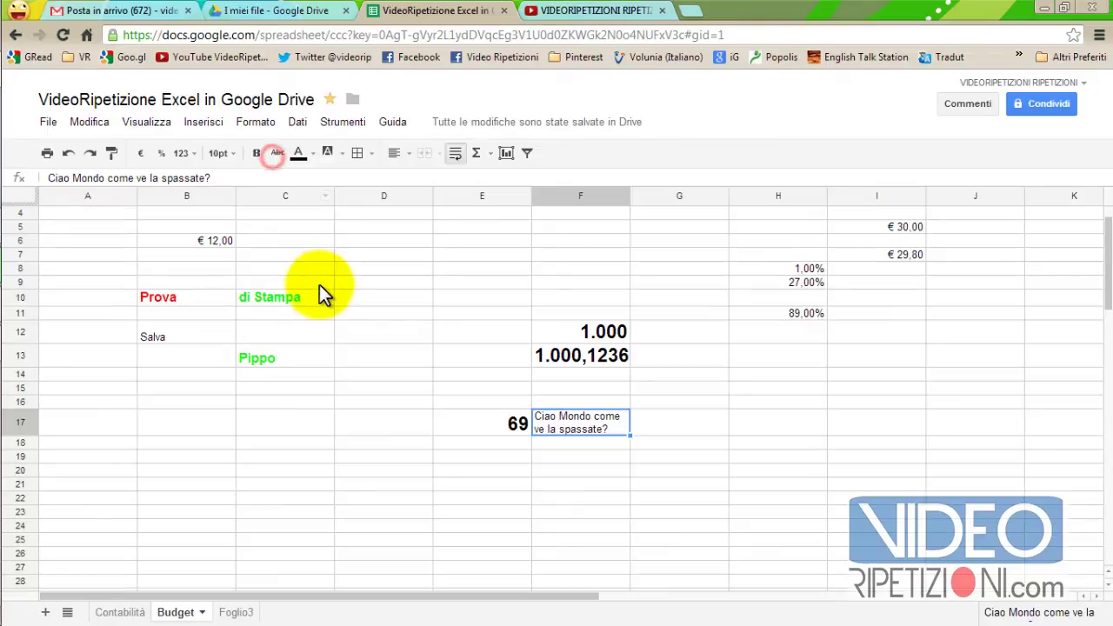
{"action": "left_click", "coordinate": [275, 154]}
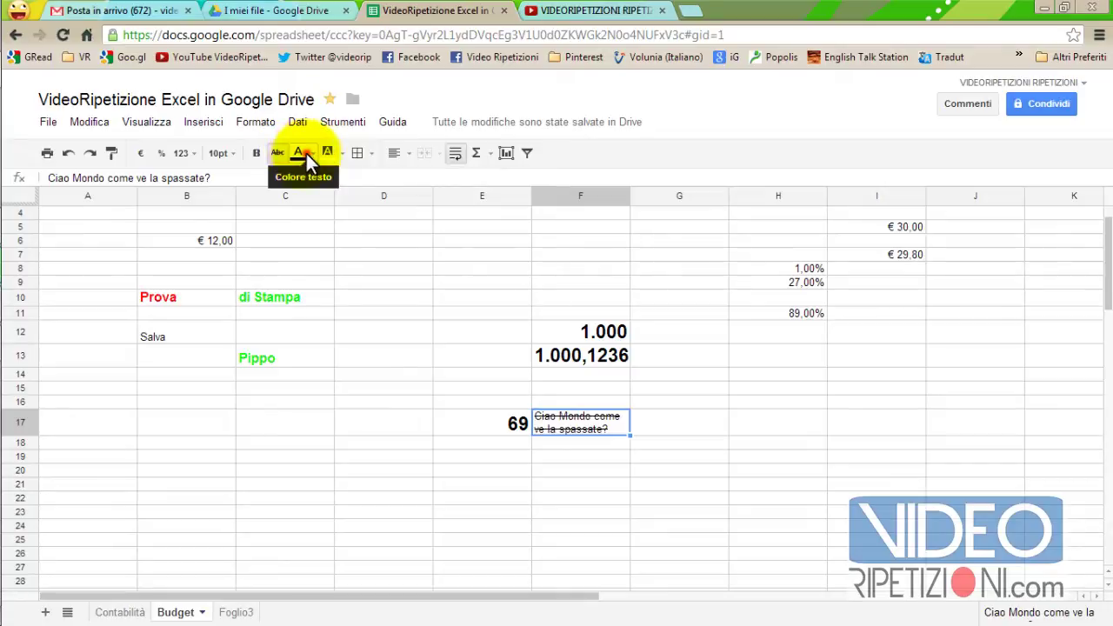
- Make F17's text bold while trying blue, red and black text colours
{"action": "left_click", "coordinate": [306, 153]}
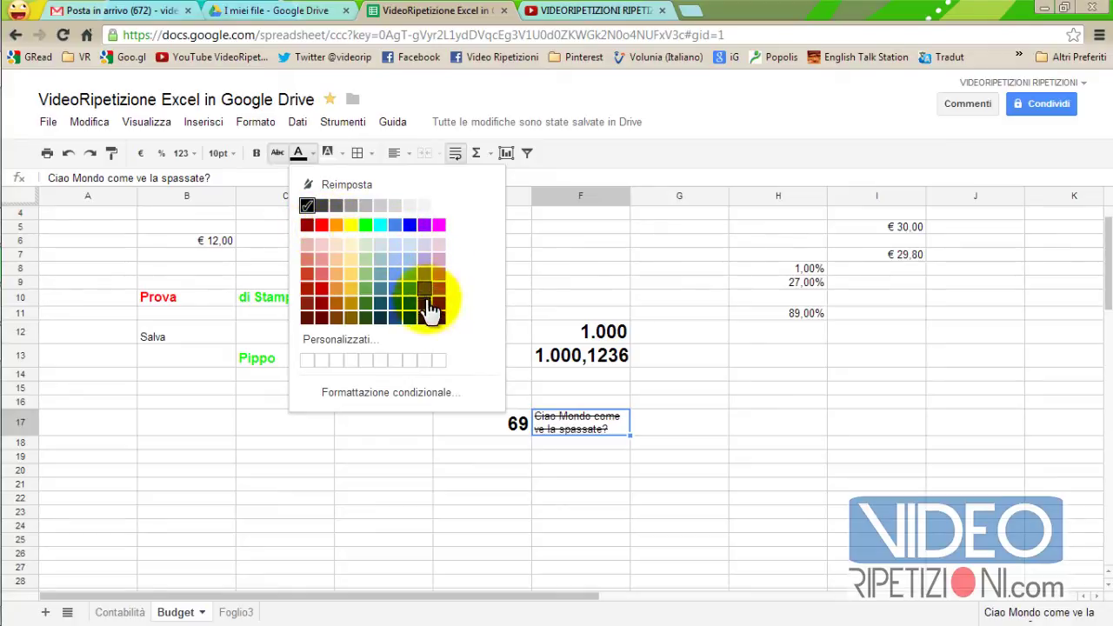
{"action": "left_click", "coordinate": [408, 225]}
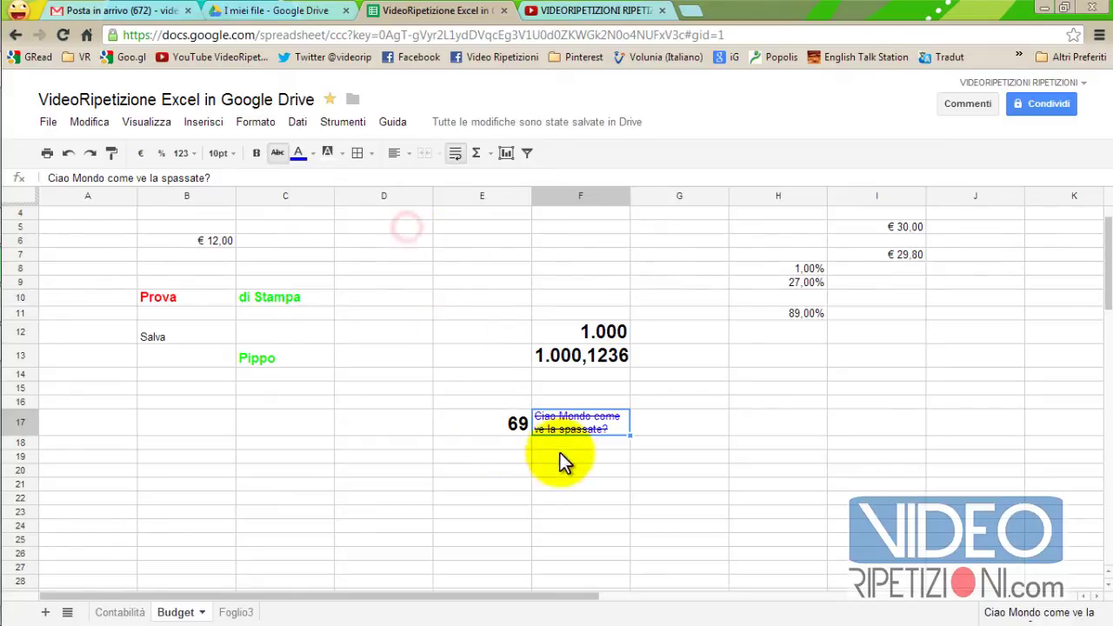
{"action": "left_click", "coordinate": [256, 152]}
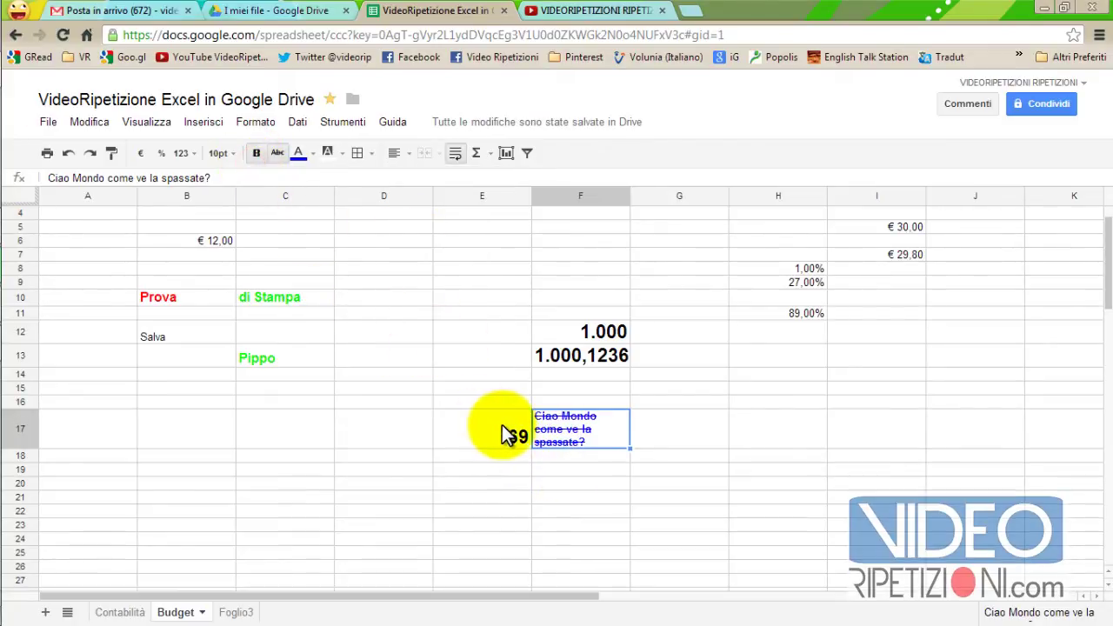
{"action": "left_click", "coordinate": [311, 156]}
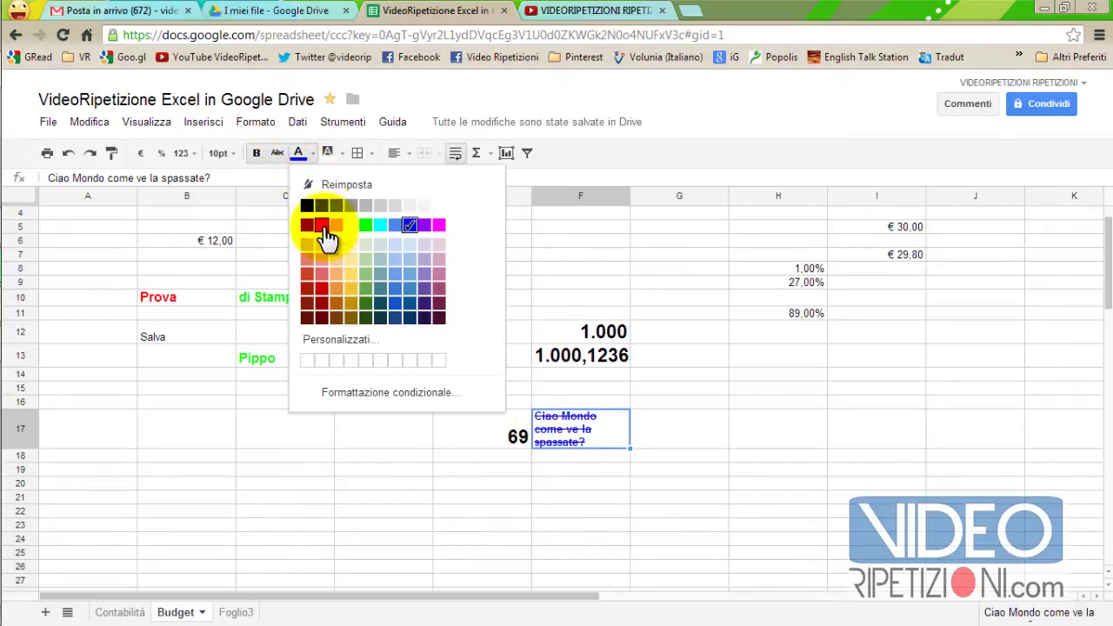
{"action": "left_click", "coordinate": [322, 226]}
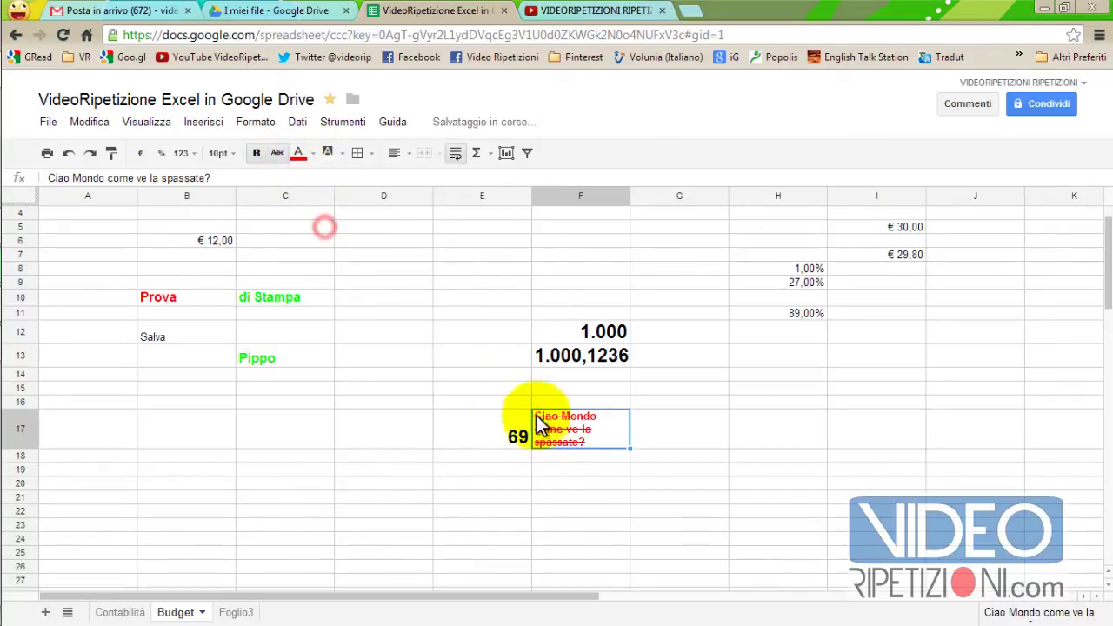
{"action": "left_click", "coordinate": [313, 159]}
{"action": "left_click", "coordinate": [307, 203]}
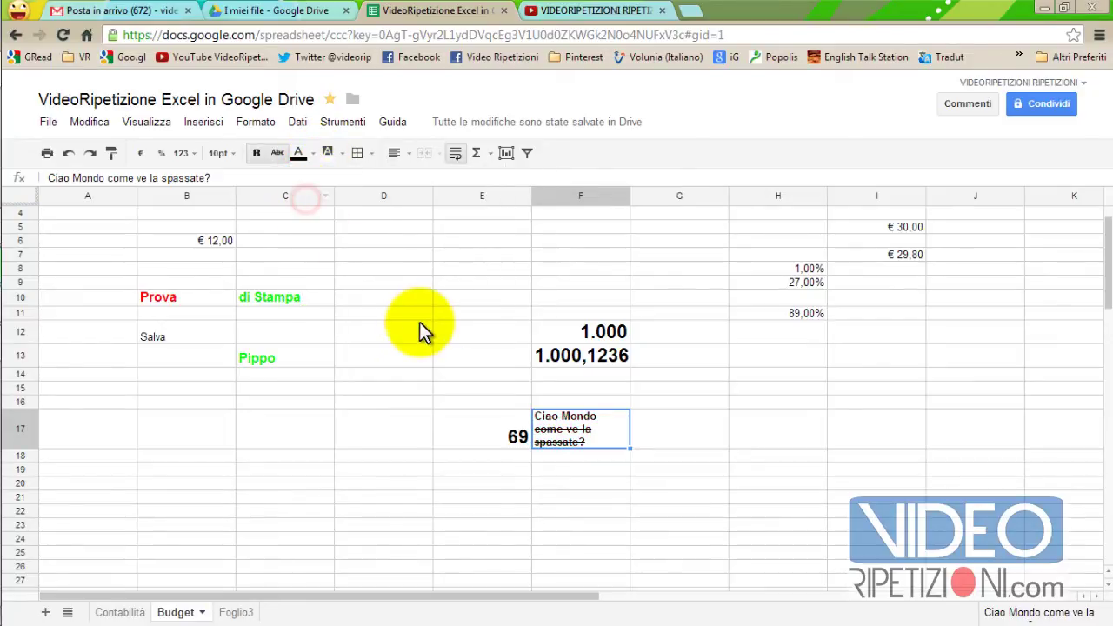
- Change F17's text colour to dark red after trying a light colour
{"action": "left_click", "coordinate": [313, 156]}
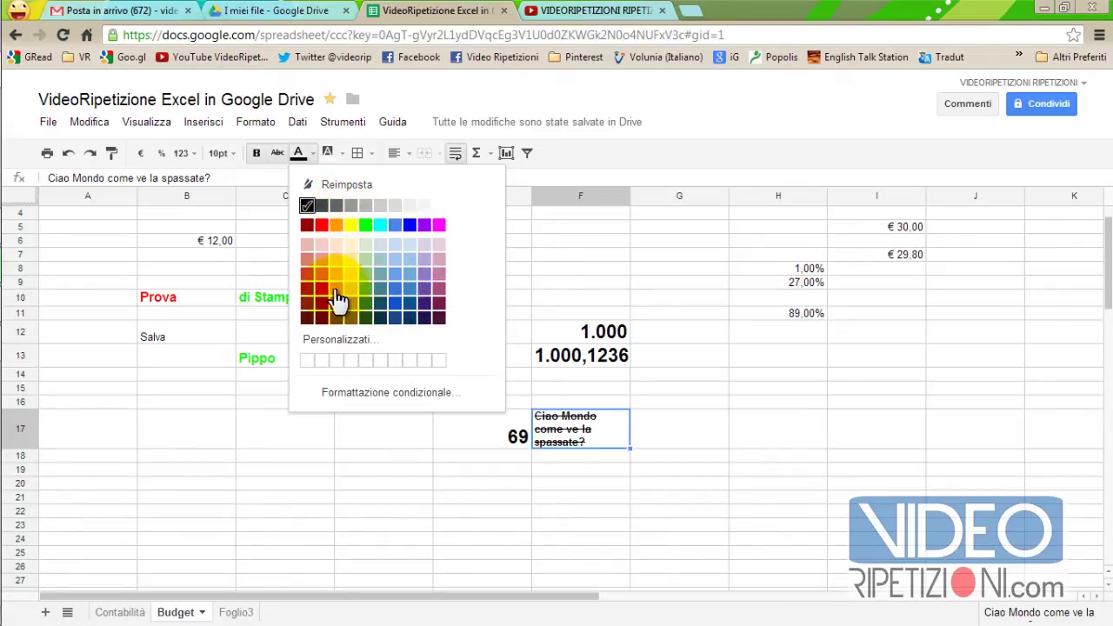
{"action": "left_click", "coordinate": [394, 246]}
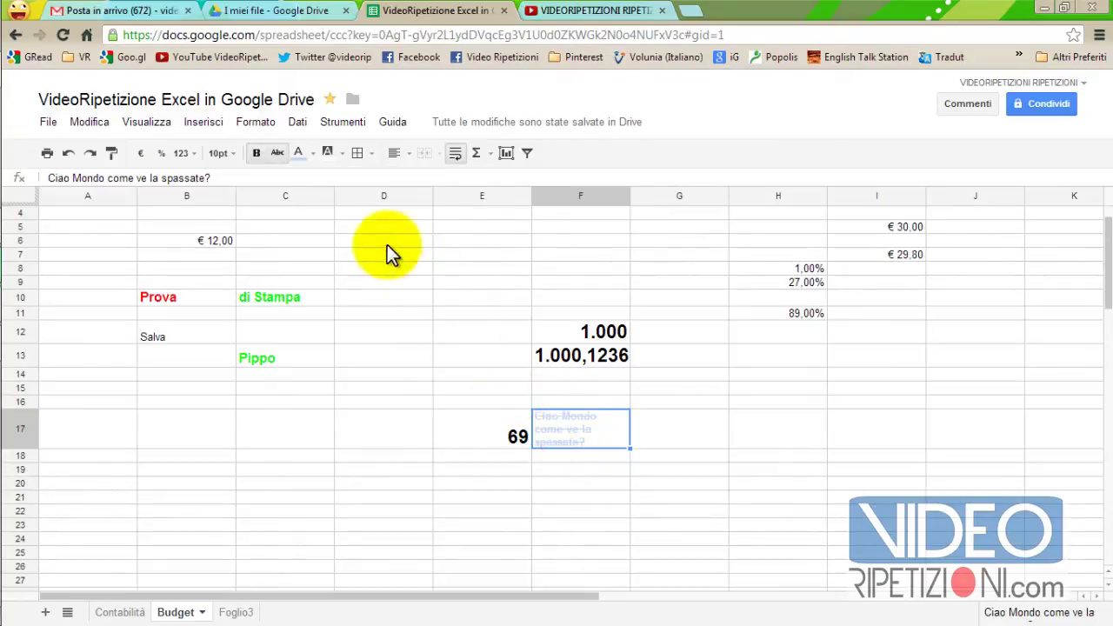
{"action": "left_click", "coordinate": [303, 154]}
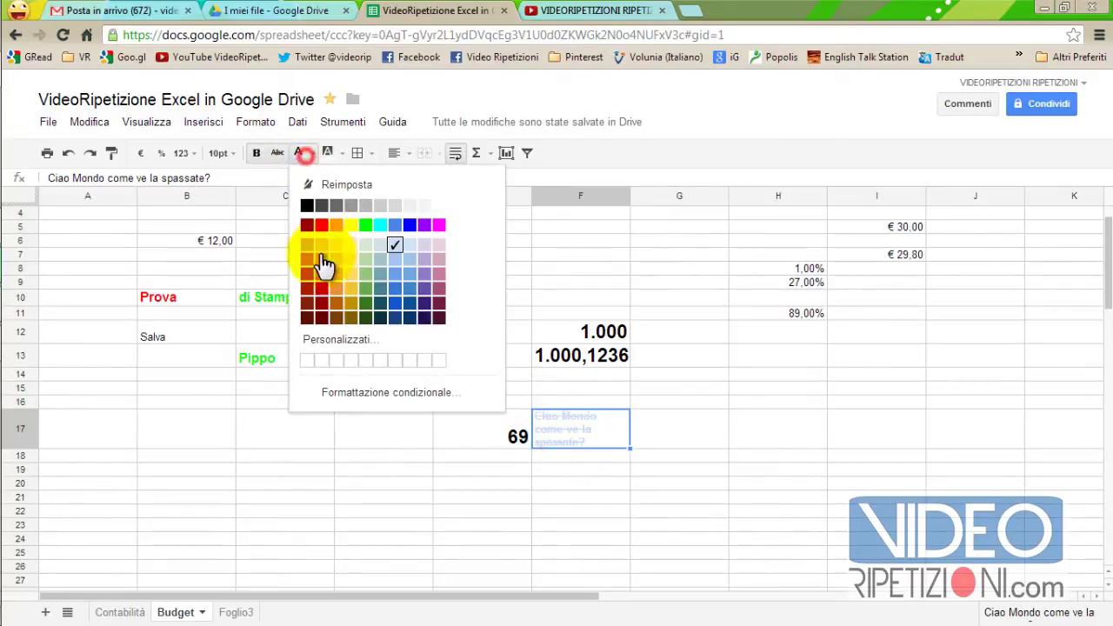
{"action": "left_click", "coordinate": [318, 316]}
{"action": "left_click", "coordinate": [579, 486]}
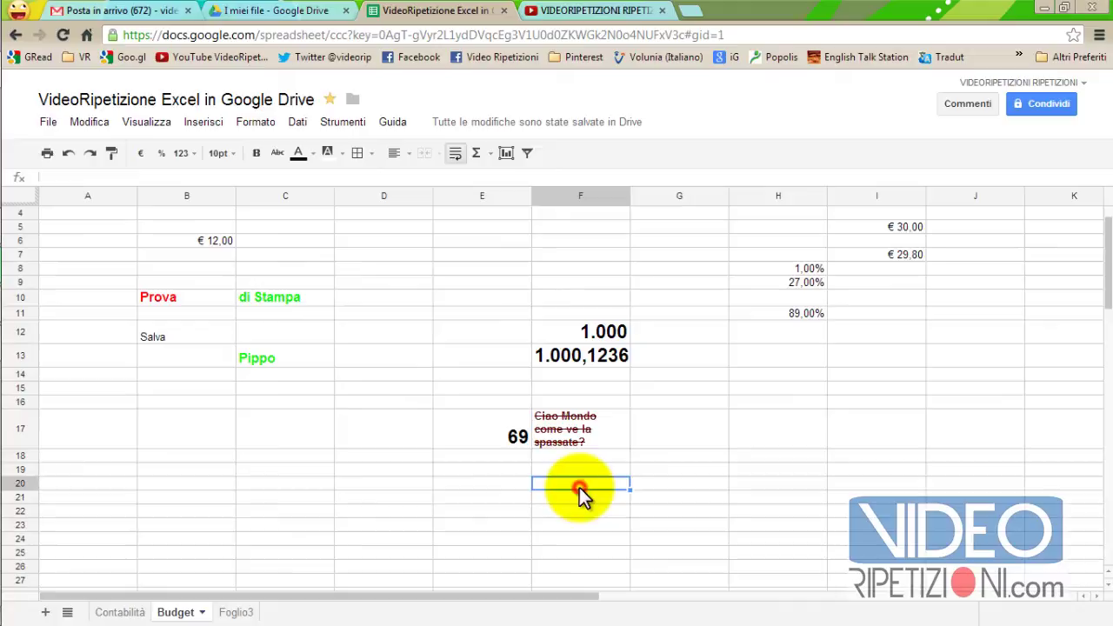
{"action": "left_click", "coordinate": [562, 432]}
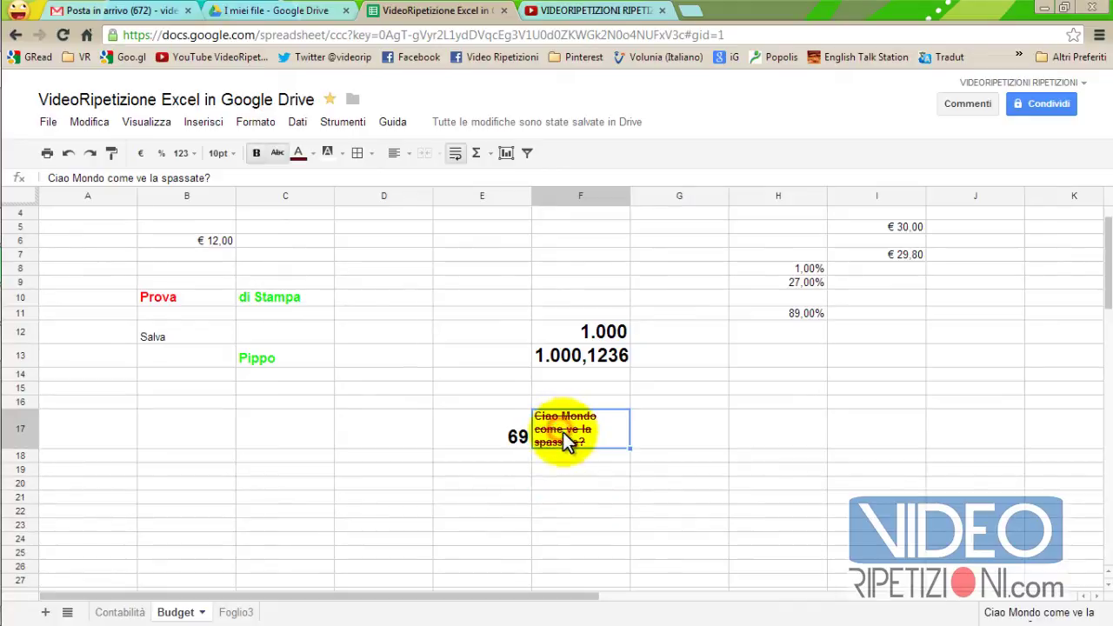
- Paint F17's formatting onto C10's 'di Stampa', remove its strikethrough, then undo to restore it
{"action": "left_click", "coordinate": [111, 151]}
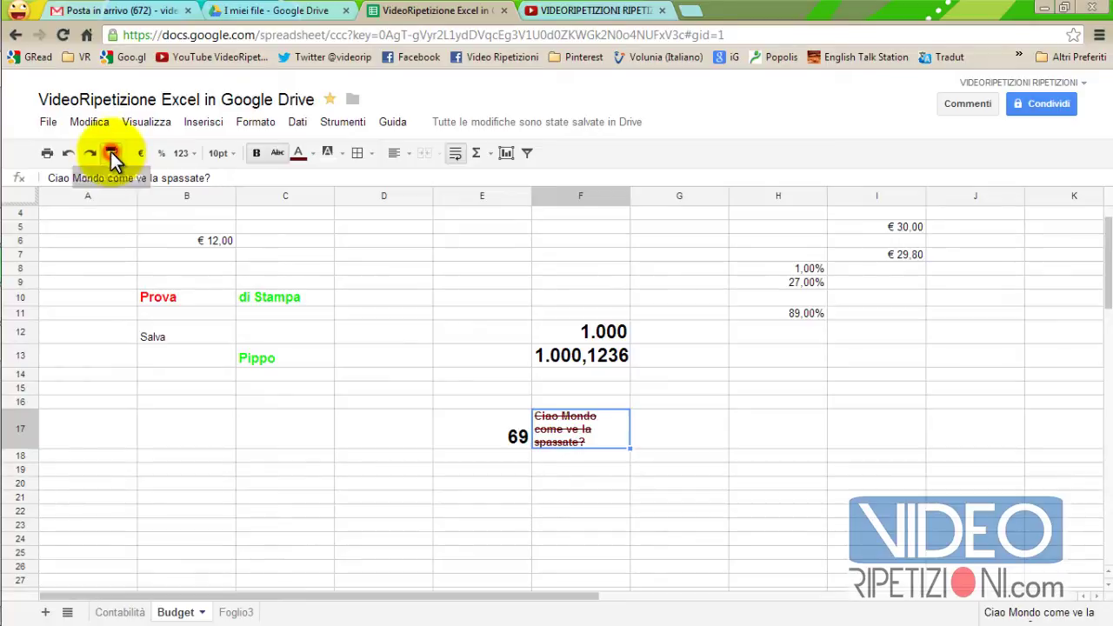
{"action": "left_click", "coordinate": [280, 293]}
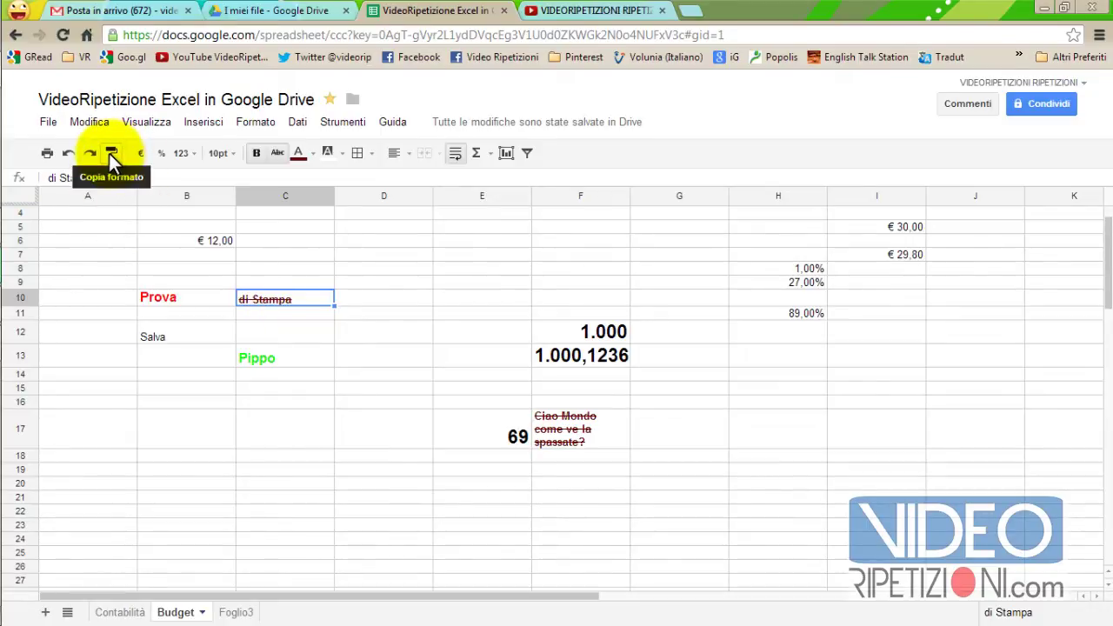
{"action": "left_click", "coordinate": [283, 296]}
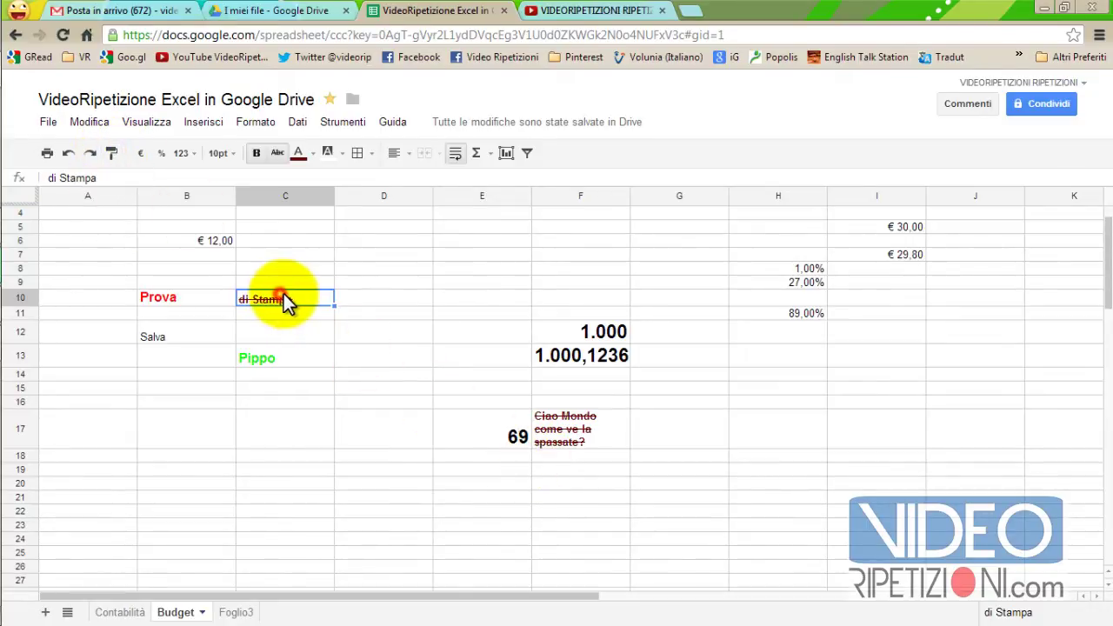
{"action": "left_click", "coordinate": [278, 152]}
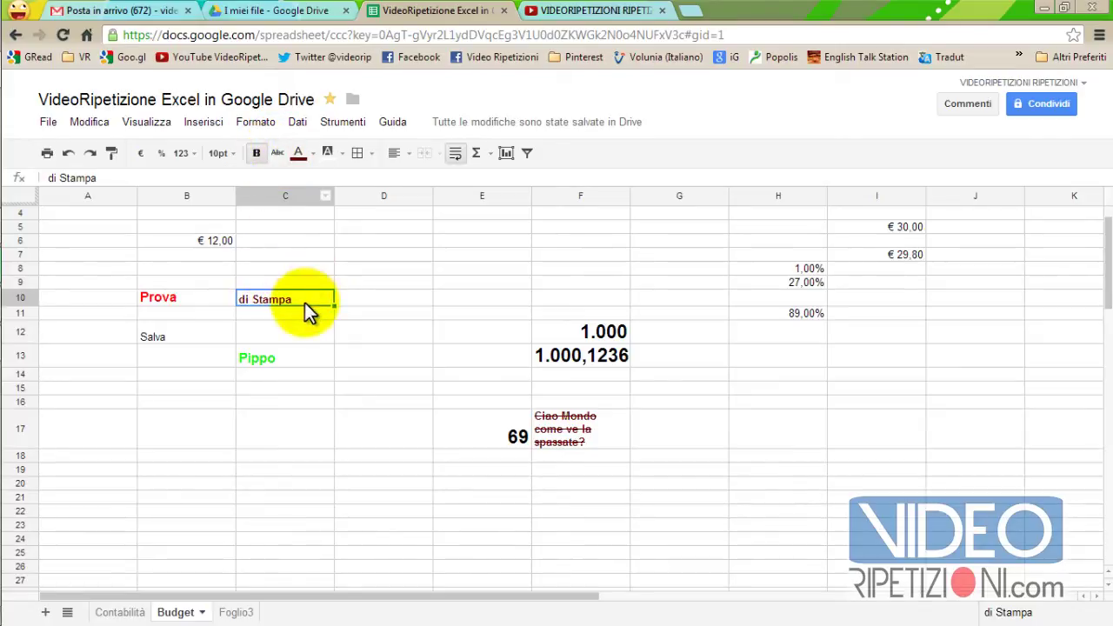
{"action": "left_click", "coordinate": [303, 310]}
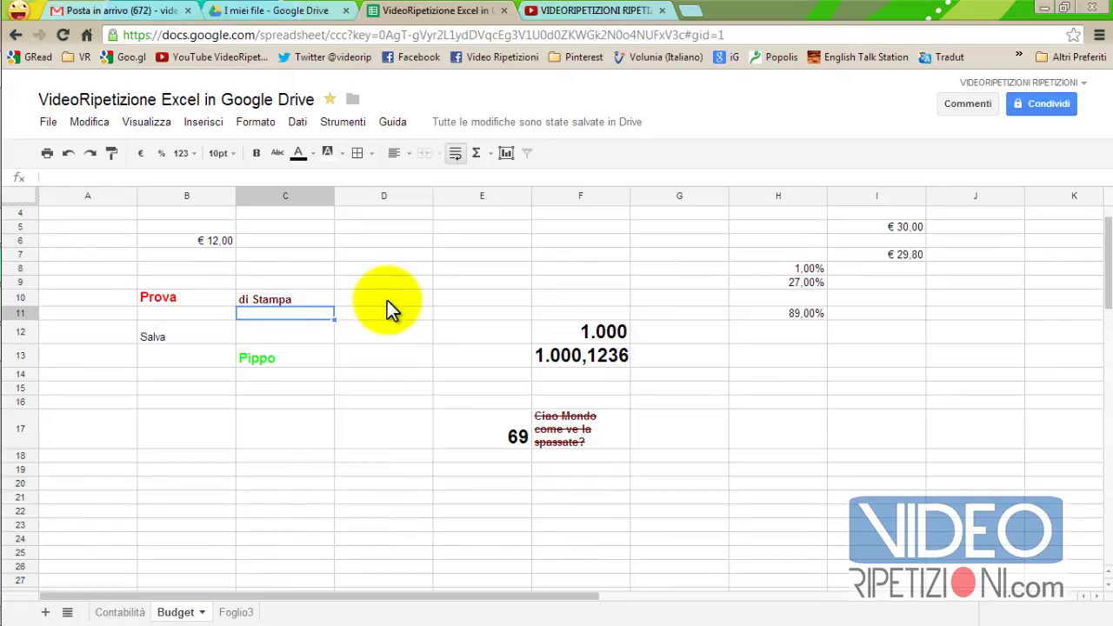
{"action": "mouse_move", "coordinate": [458, 126]}
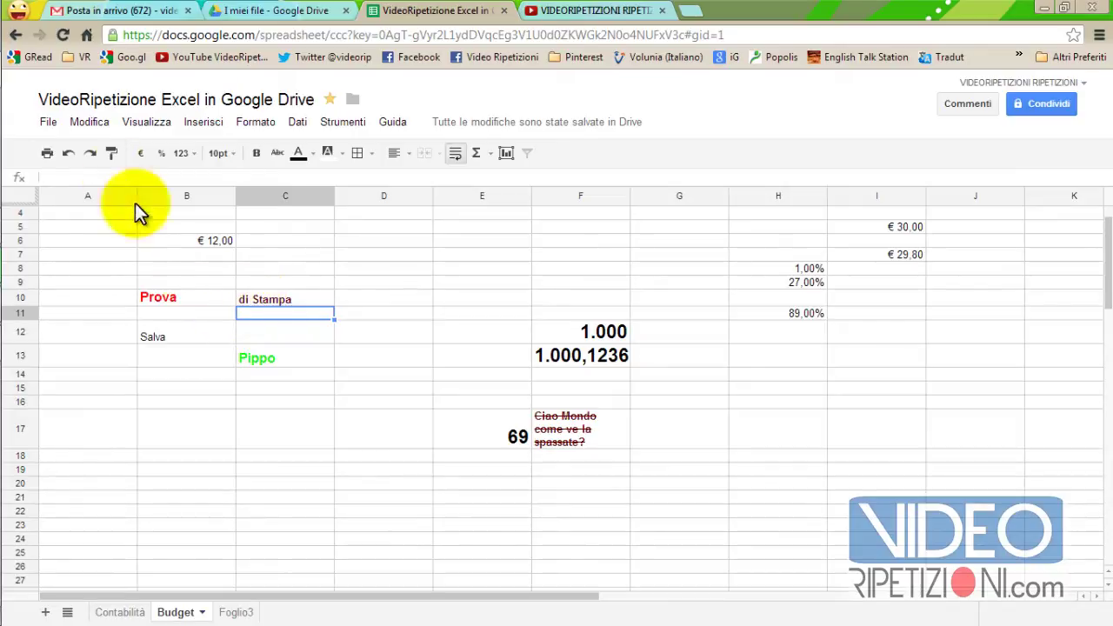
{"action": "left_click", "coordinate": [69, 155]}
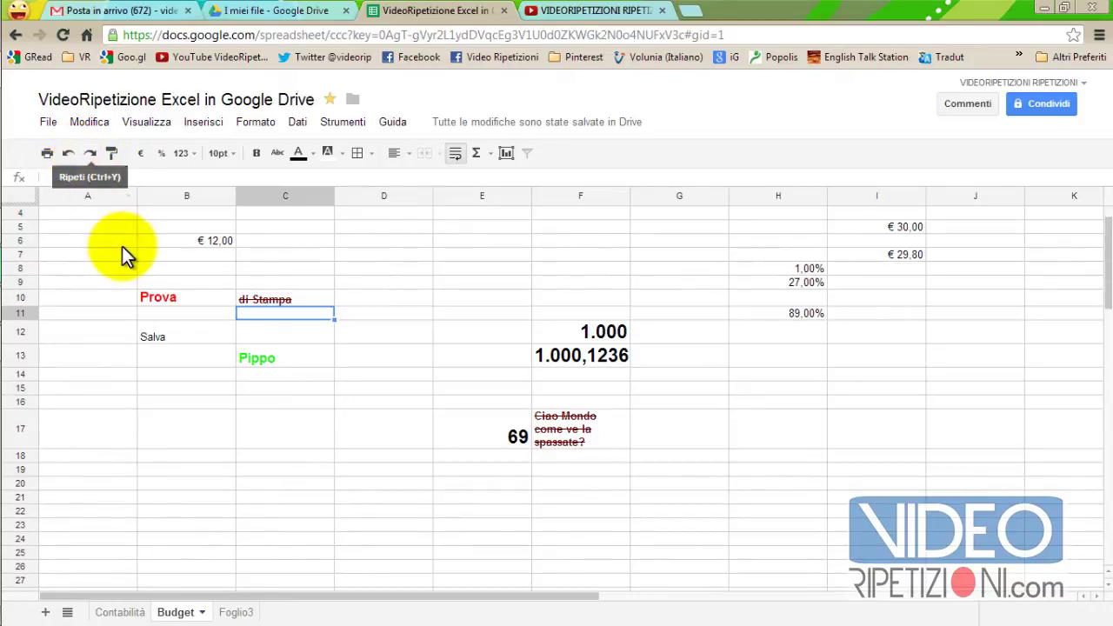
{"action": "left_click", "coordinate": [460, 450]}
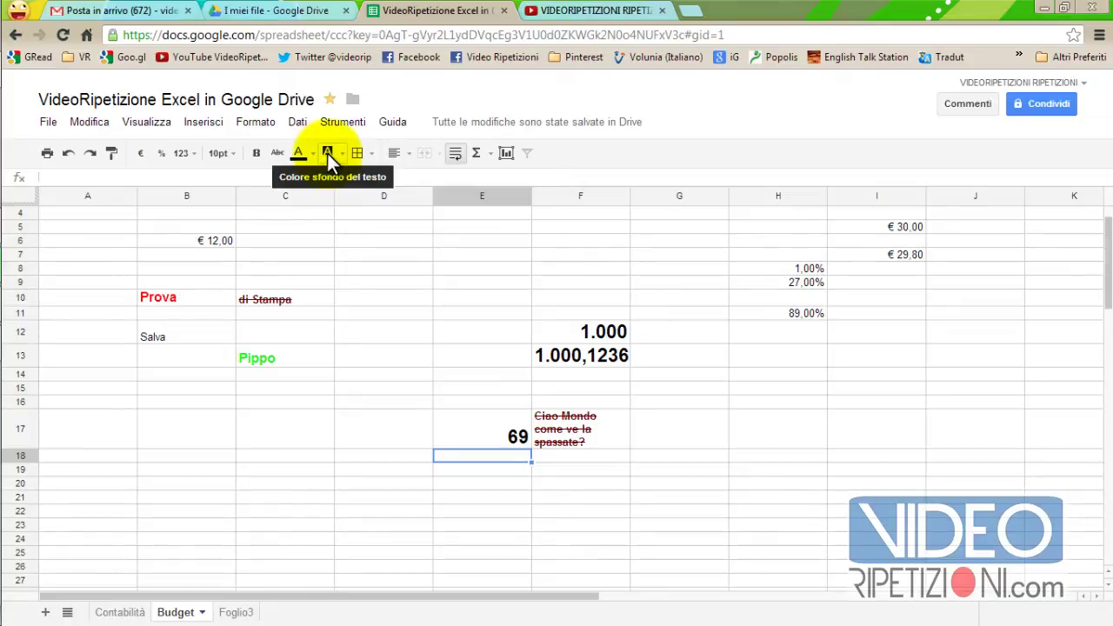
- Try red text and a yellow fill on E17, then switch the 69 to blue
{"action": "left_click", "coordinate": [469, 432]}
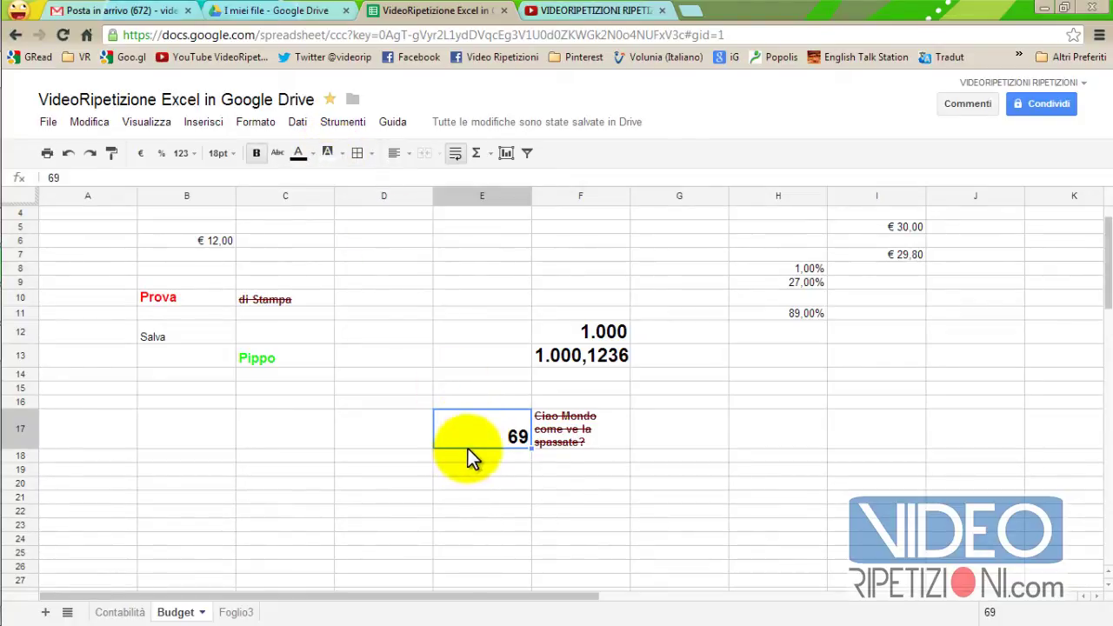
{"action": "left_click", "coordinate": [313, 157]}
{"action": "left_click", "coordinate": [325, 223]}
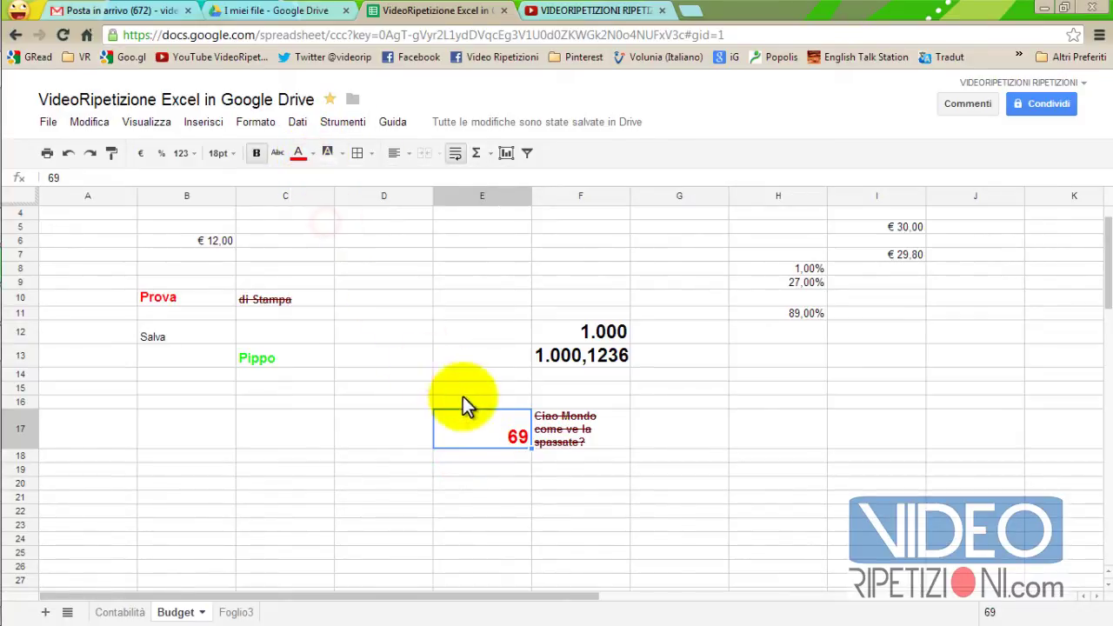
{"action": "left_click", "coordinate": [339, 152]}
{"action": "left_click", "coordinate": [380, 225]}
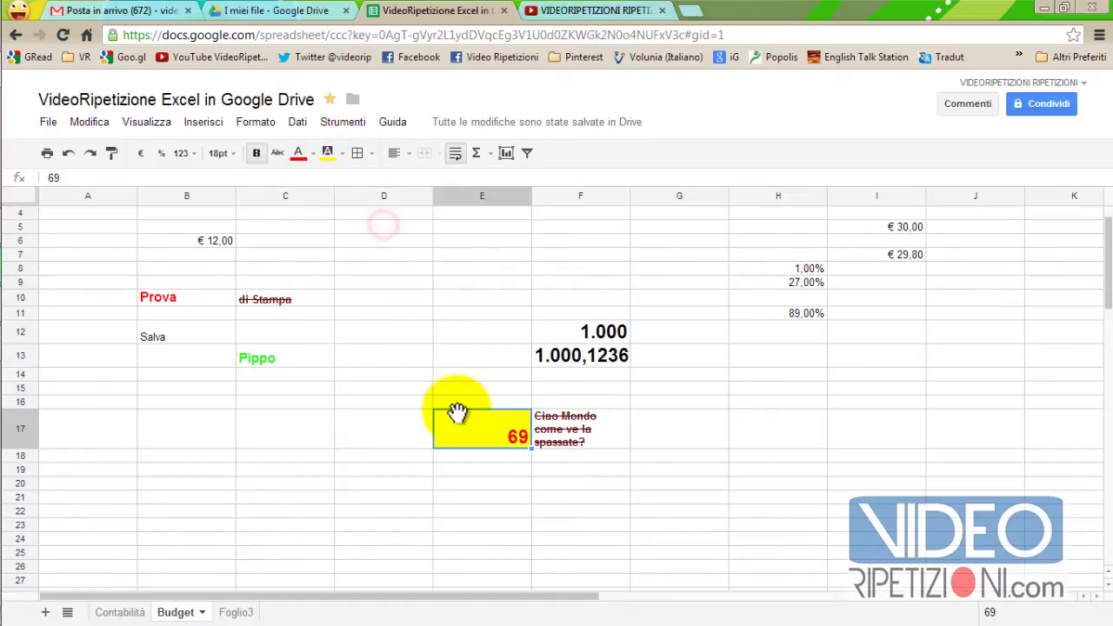
{"action": "left_click", "coordinate": [304, 154]}
{"action": "left_click", "coordinate": [407, 226]}
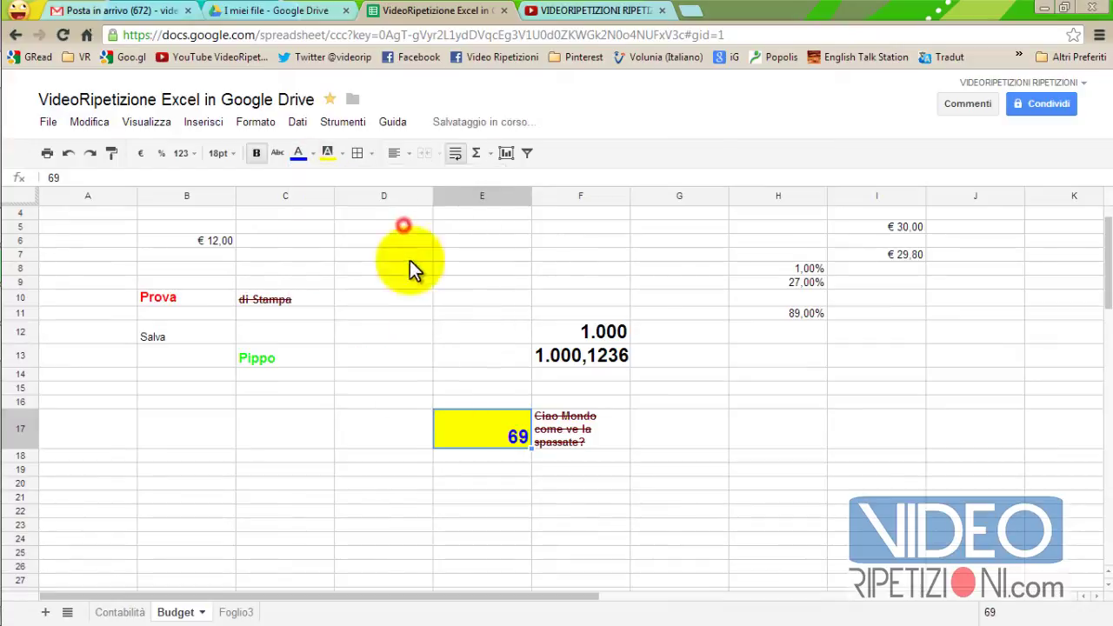
- Try white then blue text for the 69 and remove E17's yellow fill
{"action": "left_click", "coordinate": [315, 153]}
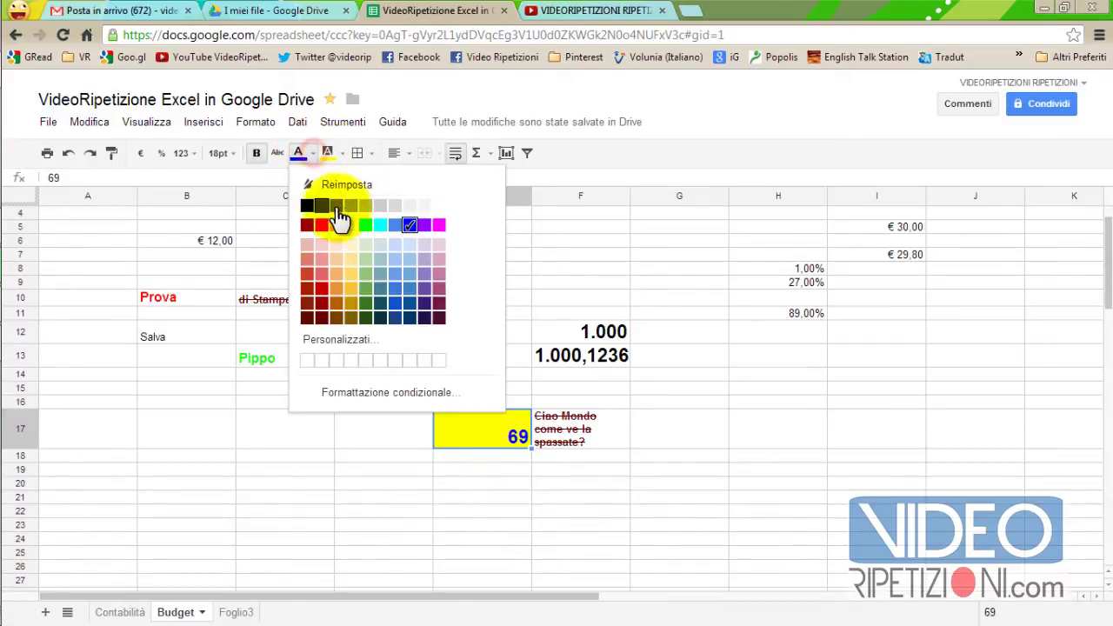
{"action": "left_click", "coordinate": [439, 207]}
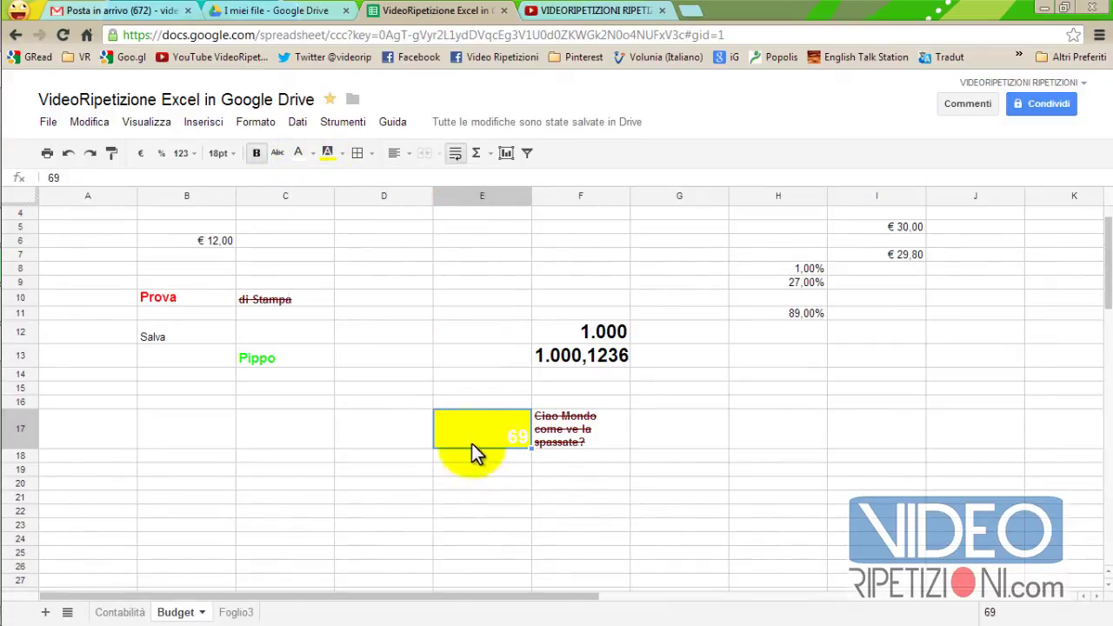
{"action": "left_click", "coordinate": [341, 154]}
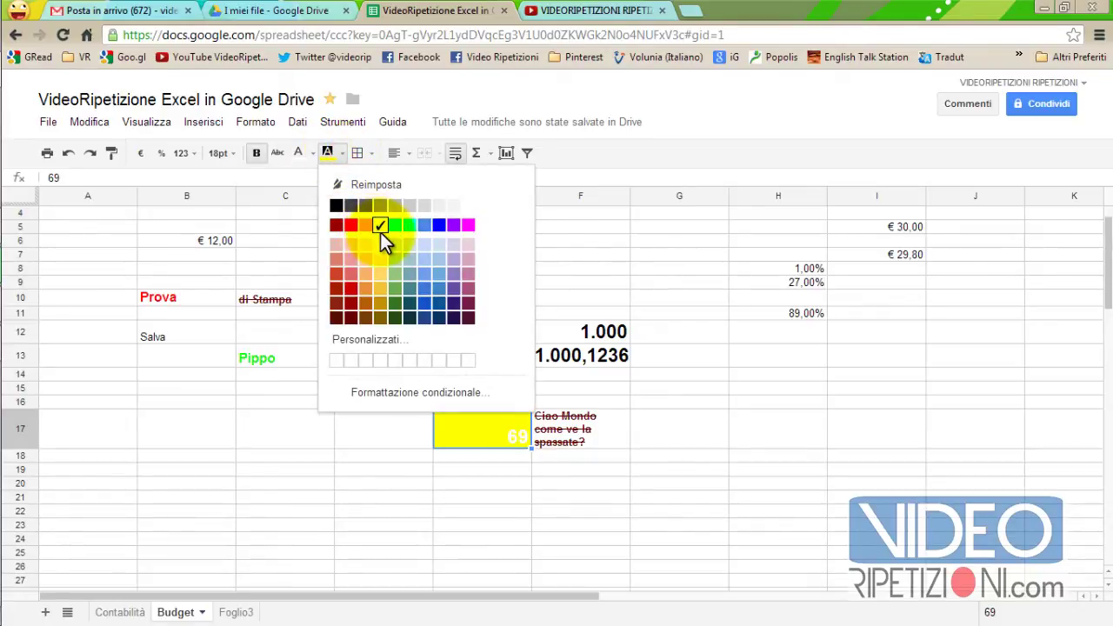
{"action": "left_click", "coordinate": [304, 153]}
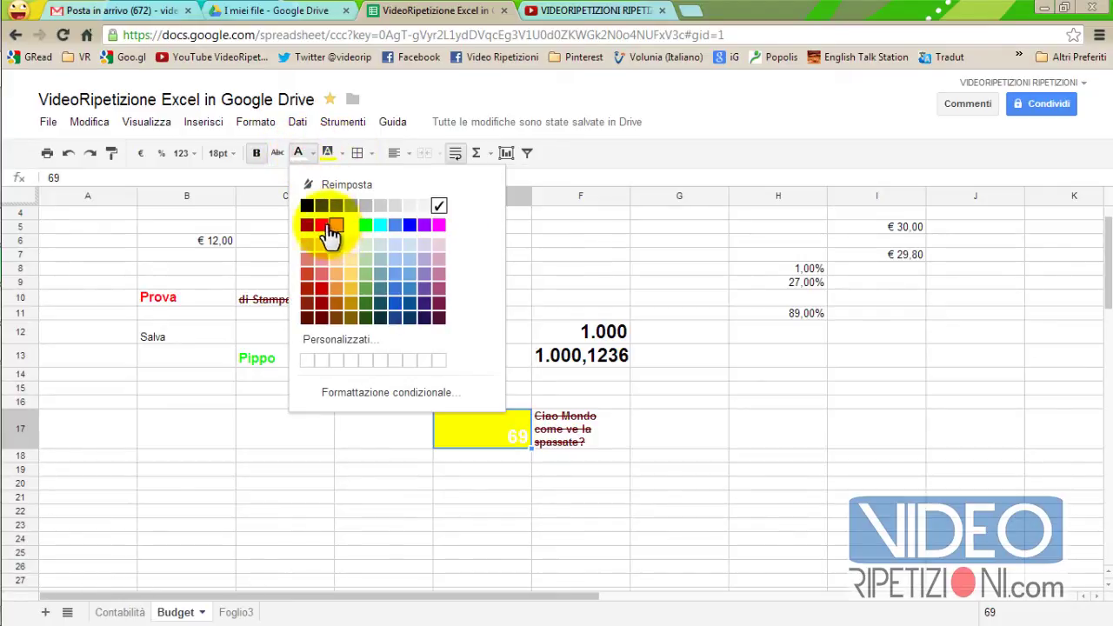
{"action": "left_click", "coordinate": [410, 228]}
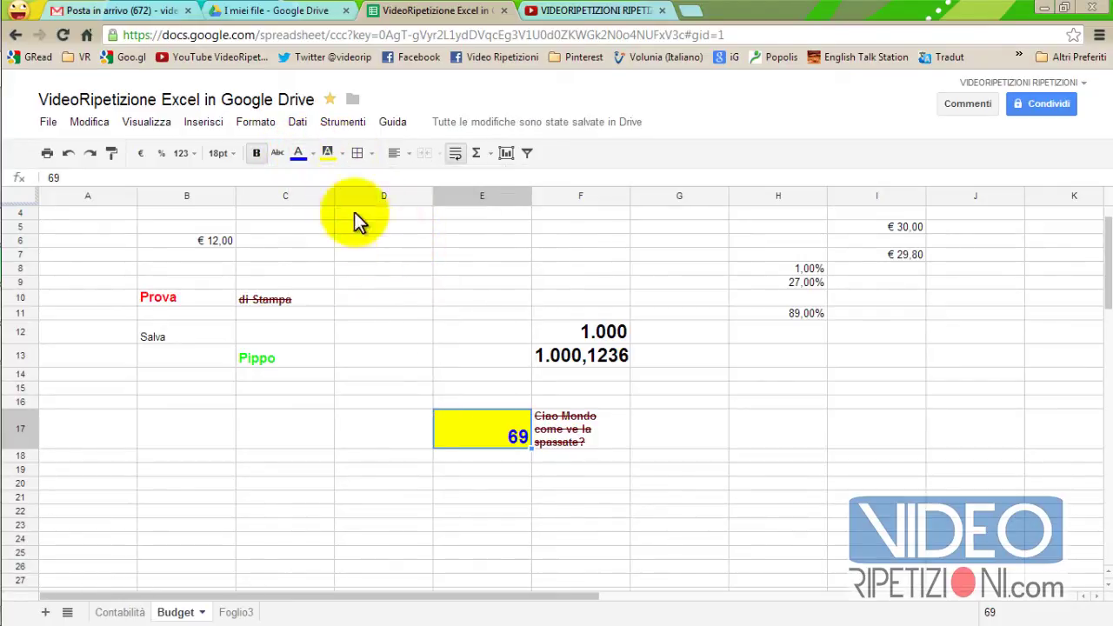
{"action": "left_click", "coordinate": [340, 156]}
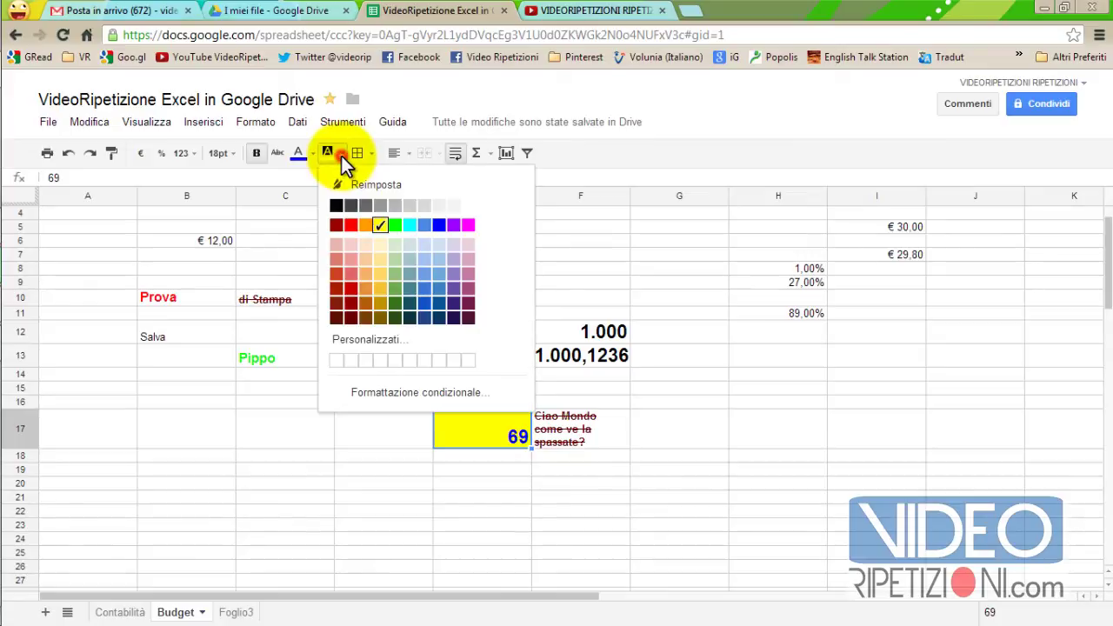
{"action": "left_click", "coordinate": [468, 205]}
- Set E17's 69 back to black text on a yellow background
{"action": "left_click", "coordinate": [409, 427]}
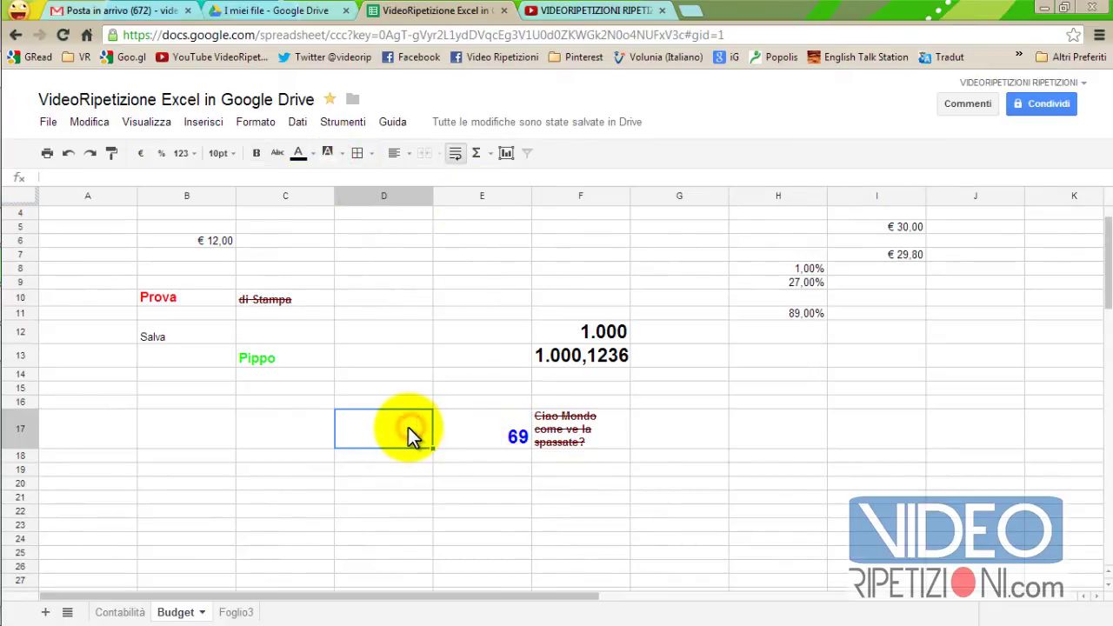
{"action": "left_click", "coordinate": [456, 424]}
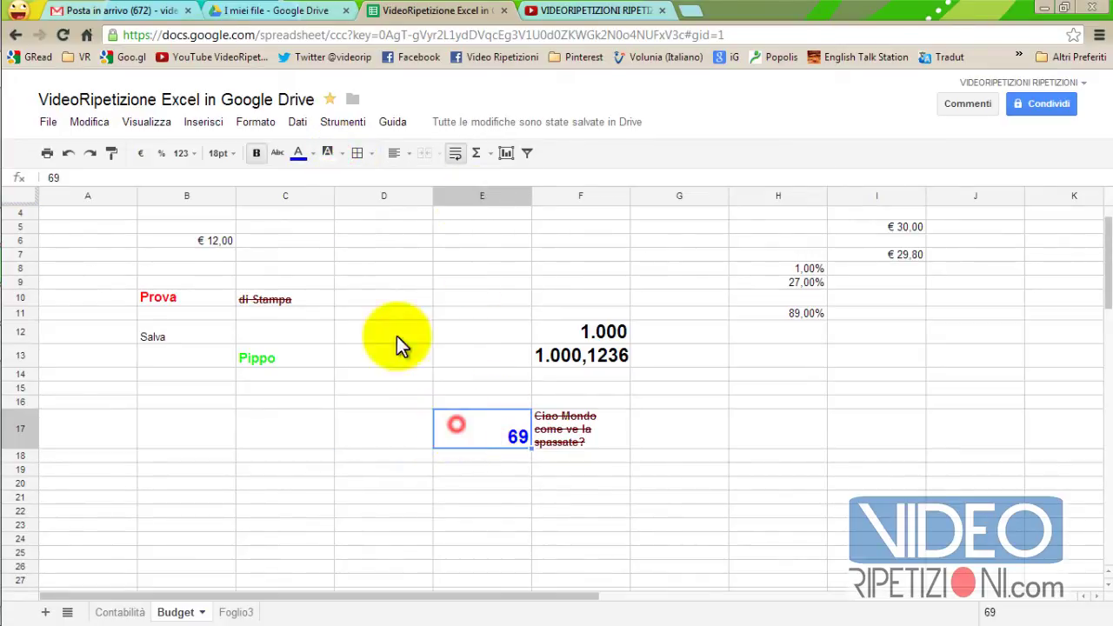
{"action": "left_click", "coordinate": [298, 153]}
{"action": "left_click", "coordinate": [307, 205]}
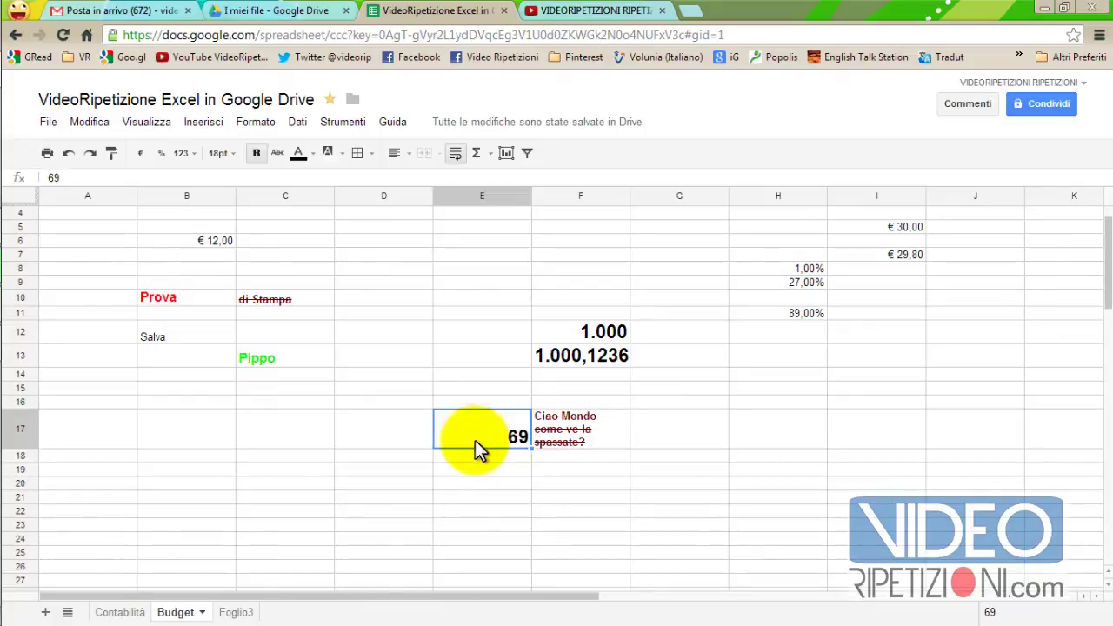
{"action": "left_click", "coordinate": [455, 153]}
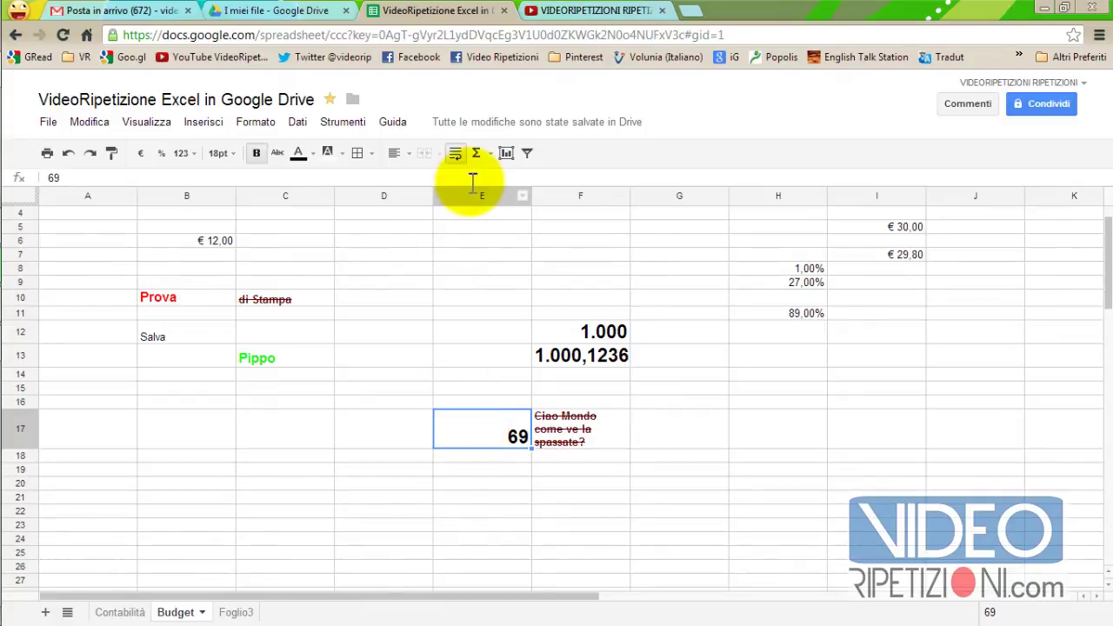
{"action": "left_click", "coordinate": [472, 174]}
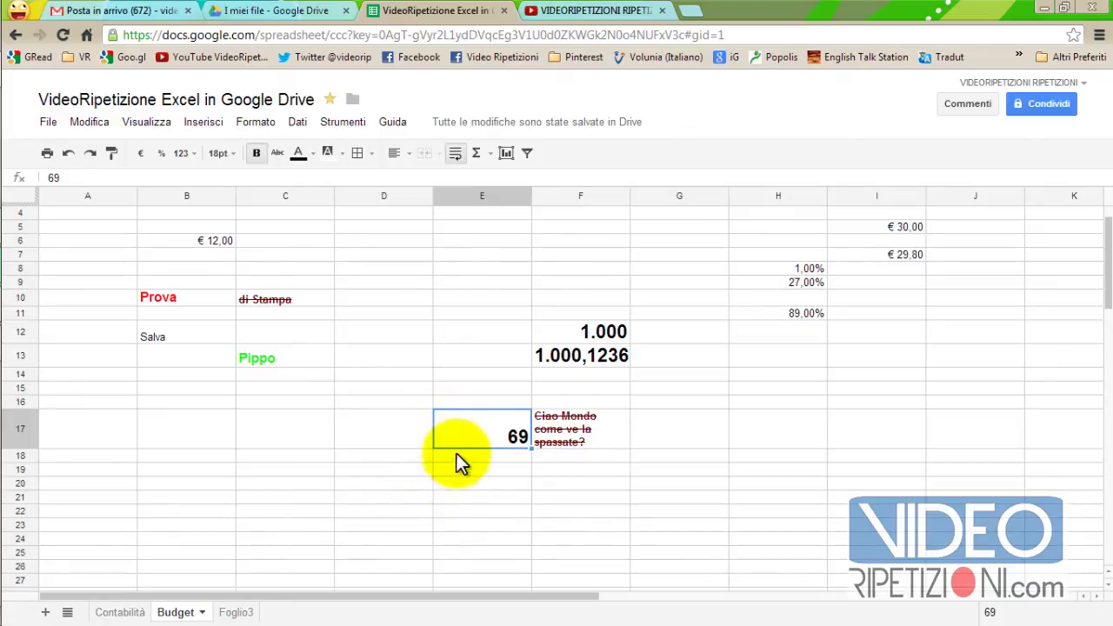
{"action": "left_click", "coordinate": [330, 153]}
{"action": "left_click", "coordinate": [380, 227]}
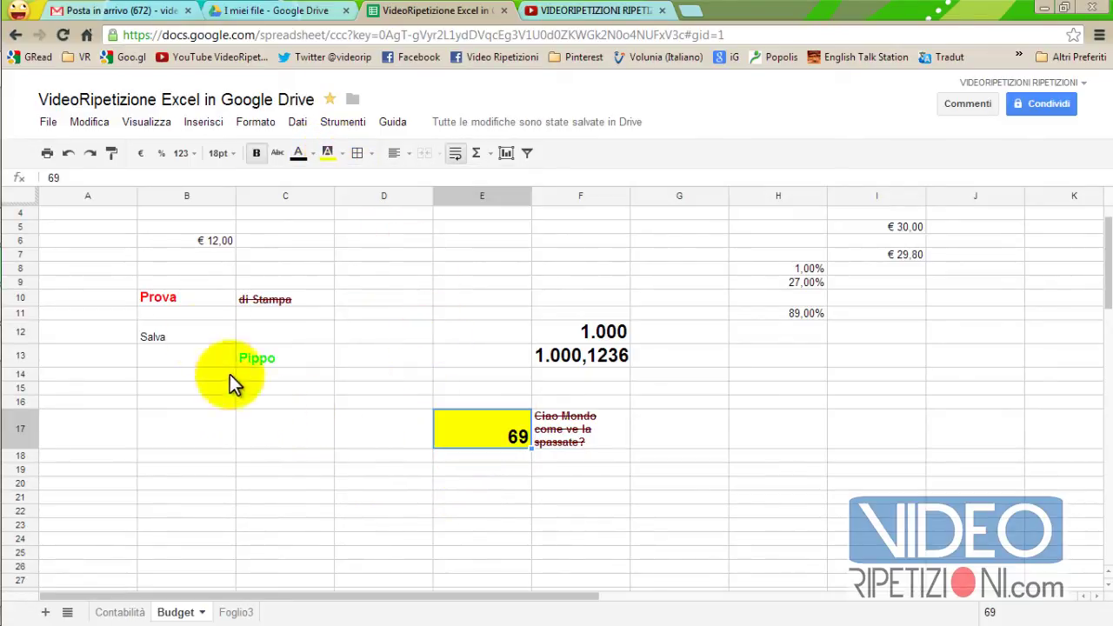
- Fill B10:C16 green, then change the fill to light red
{"action": "left_click", "coordinate": [140, 292]}
{"action": "left_click_drag", "start_coordinate": [145, 302], "coordinate": [292, 400]}
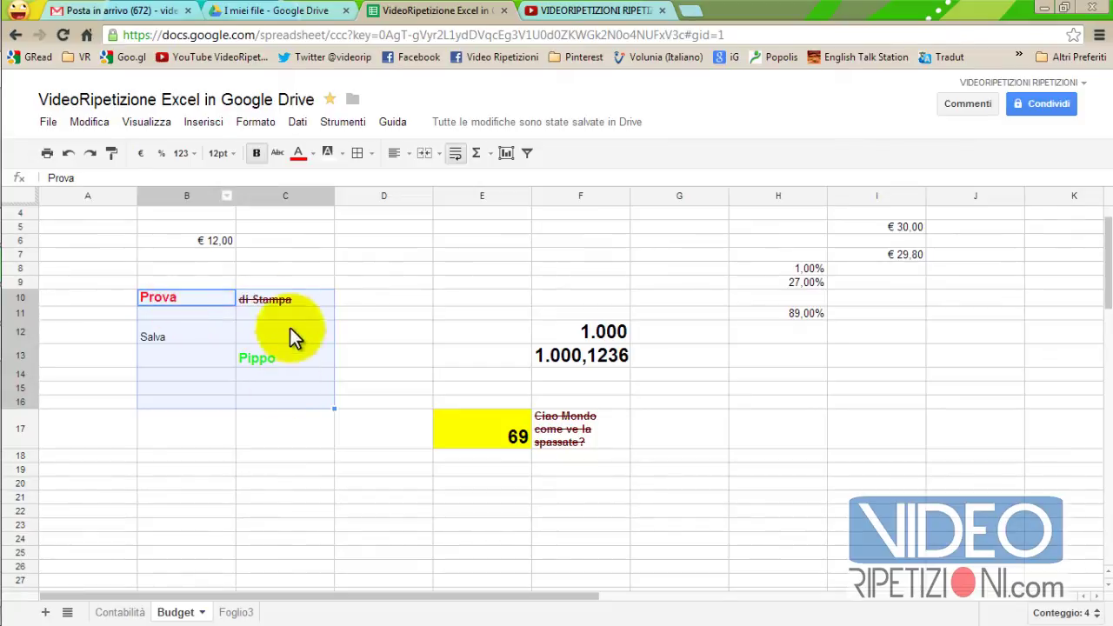
{"action": "left_click", "coordinate": [341, 155]}
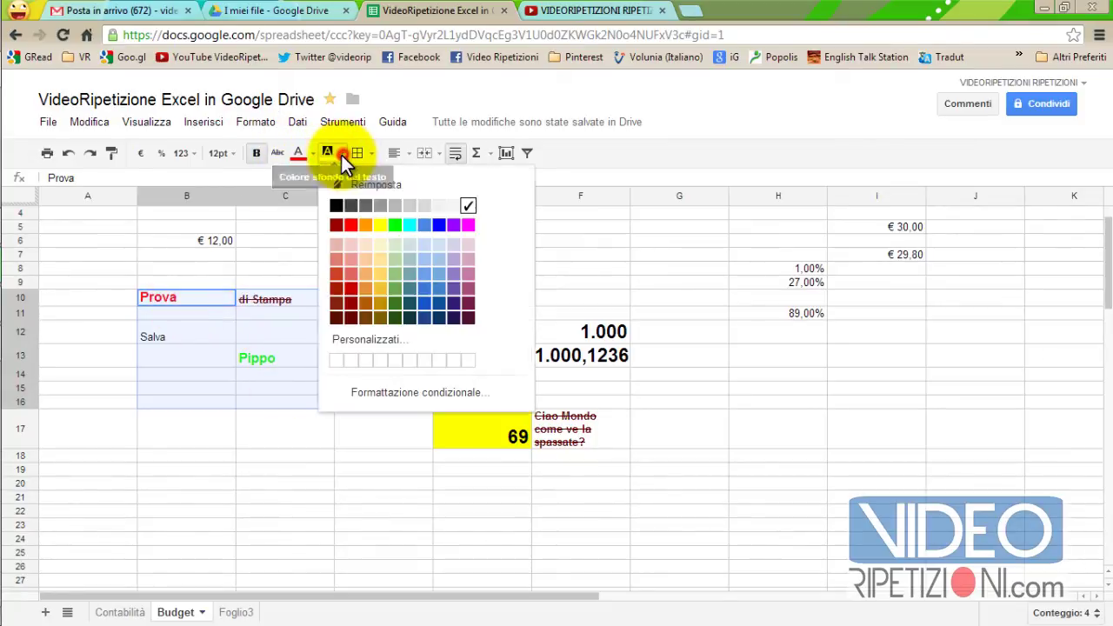
{"action": "left_click", "coordinate": [394, 228]}
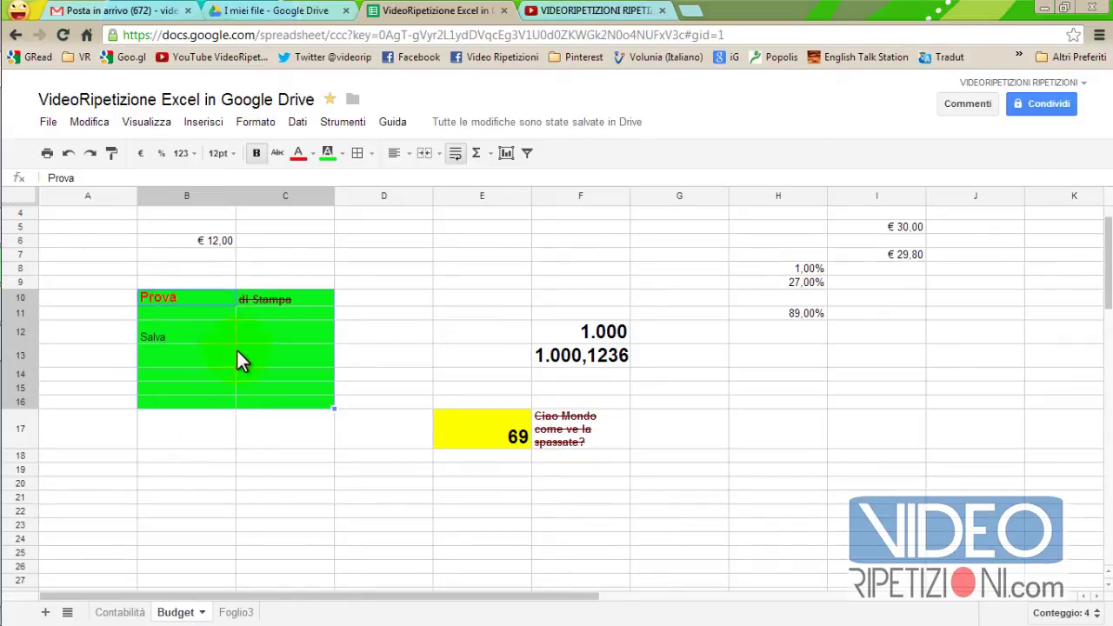
{"action": "left_click", "coordinate": [336, 153]}
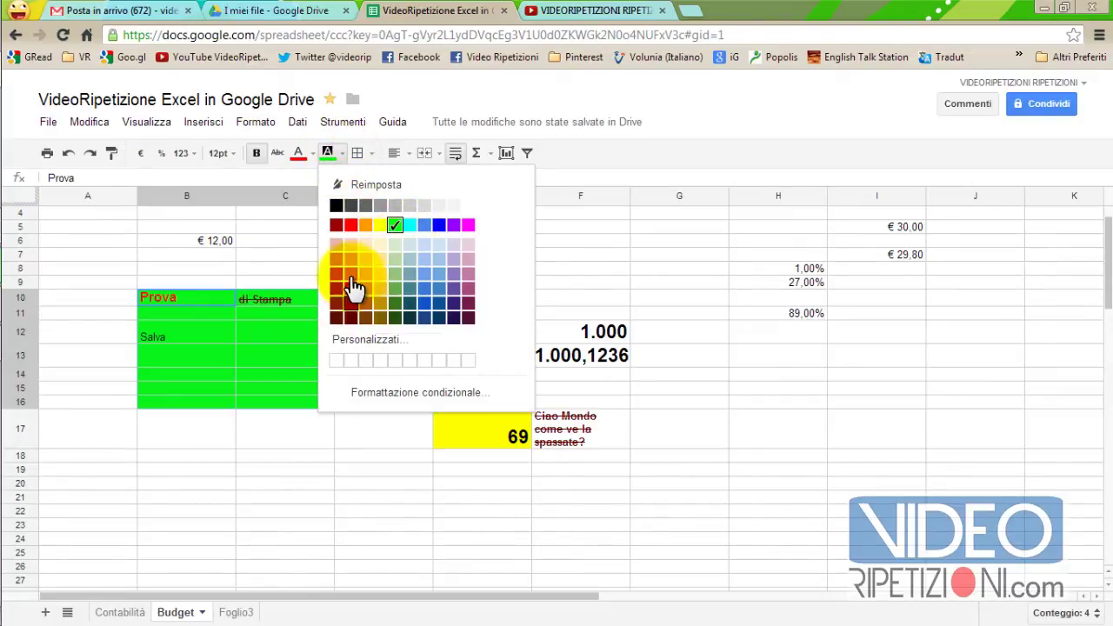
{"action": "left_click", "coordinate": [350, 272]}
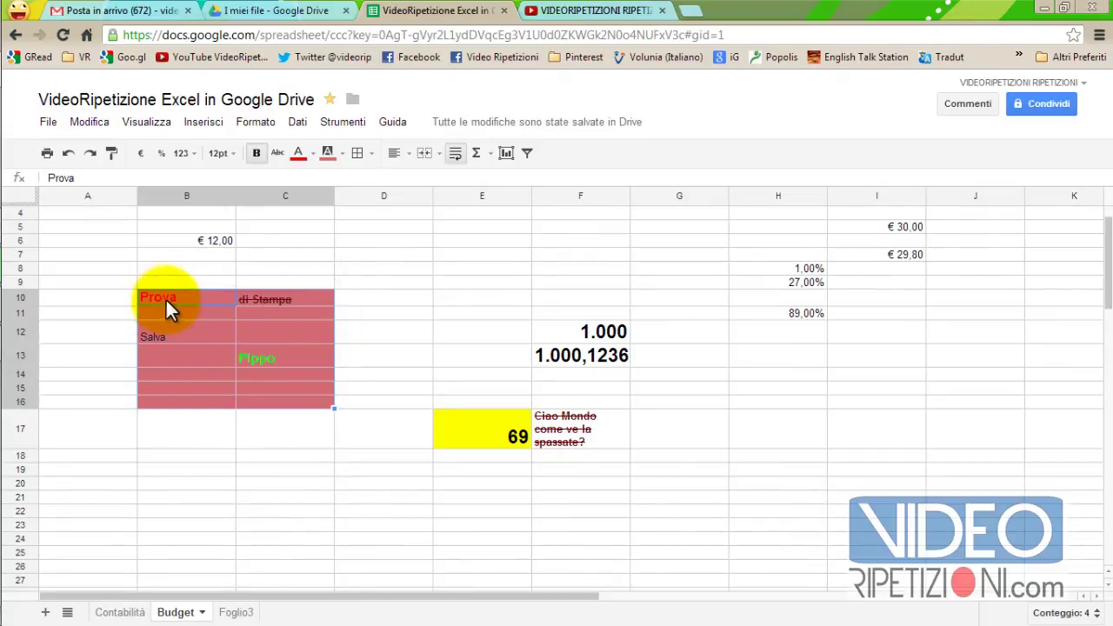
{"action": "left_click", "coordinate": [336, 446]}
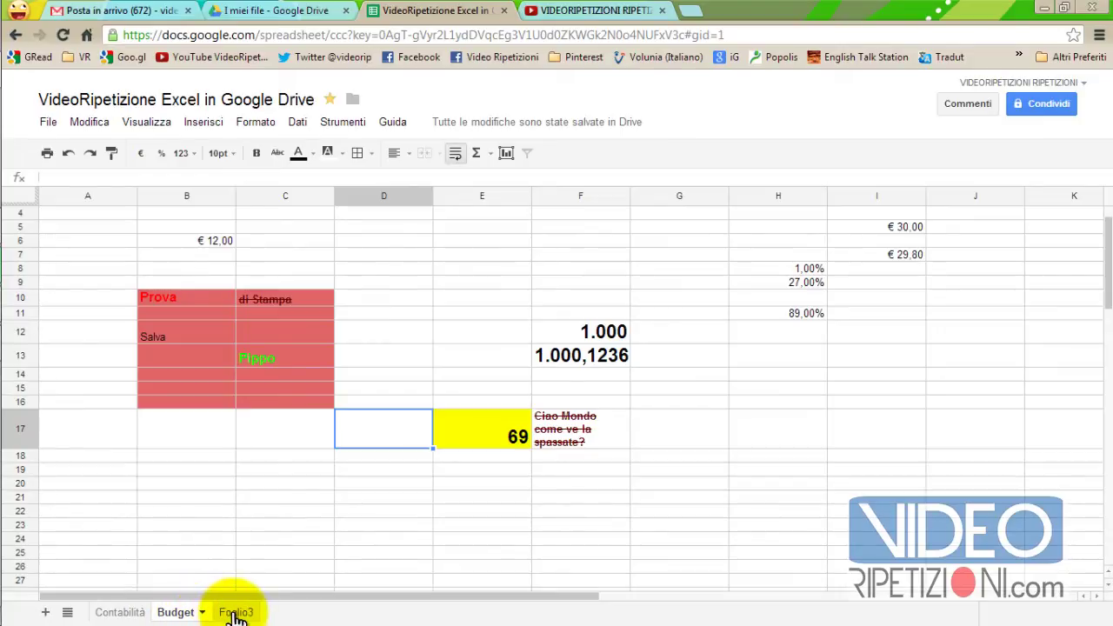
- Rename the Budget sheet to 'Prove Varie', fixing a capitalisation typo, then open Foglio3
{"action": "left_click", "coordinate": [234, 614]}
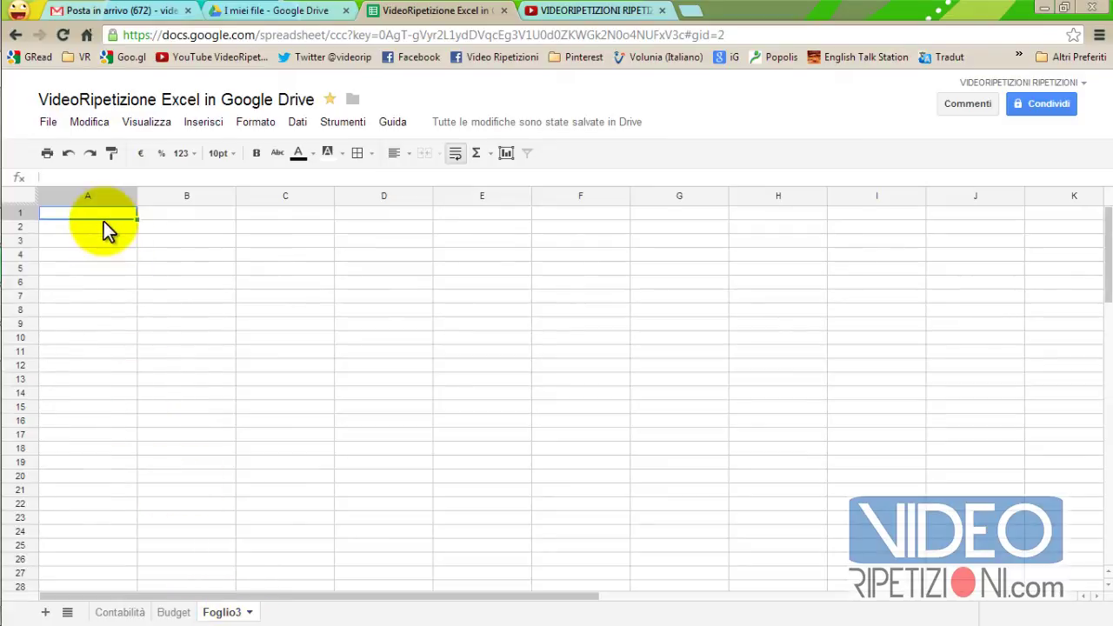
{"action": "left_click", "coordinate": [120, 612]}
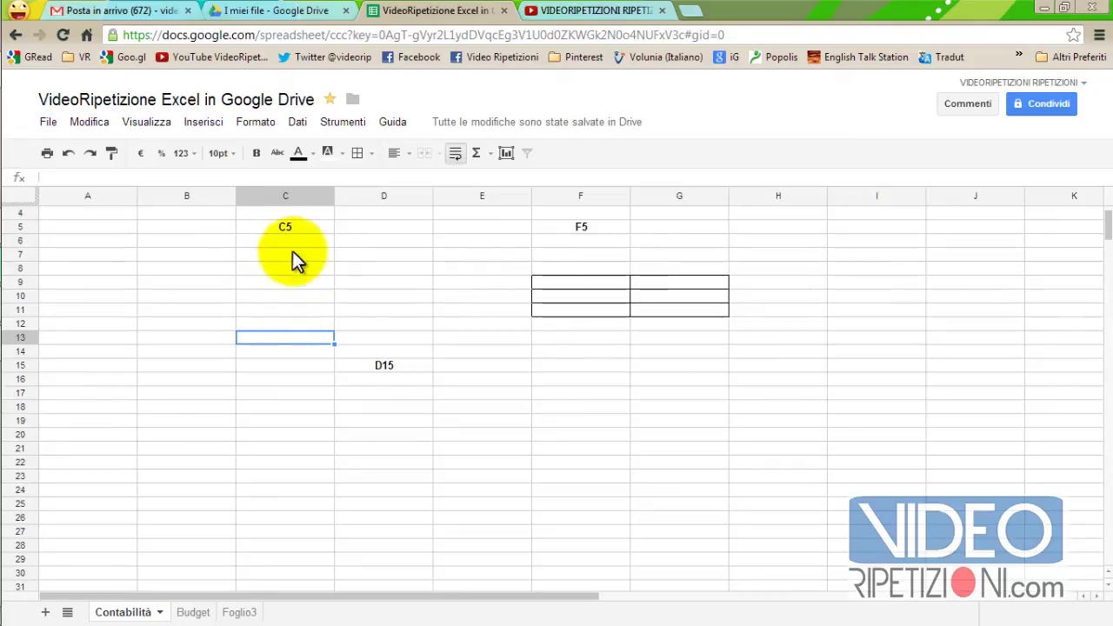
{"action": "left_click", "coordinate": [184, 612]}
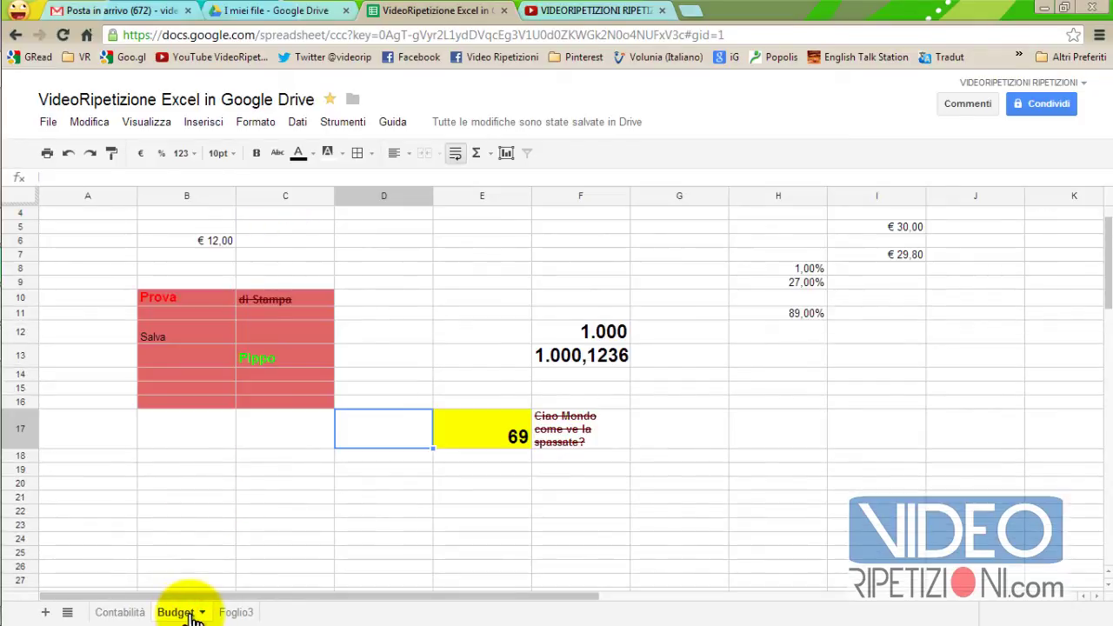
{"action": "left_click", "coordinate": [198, 613]}
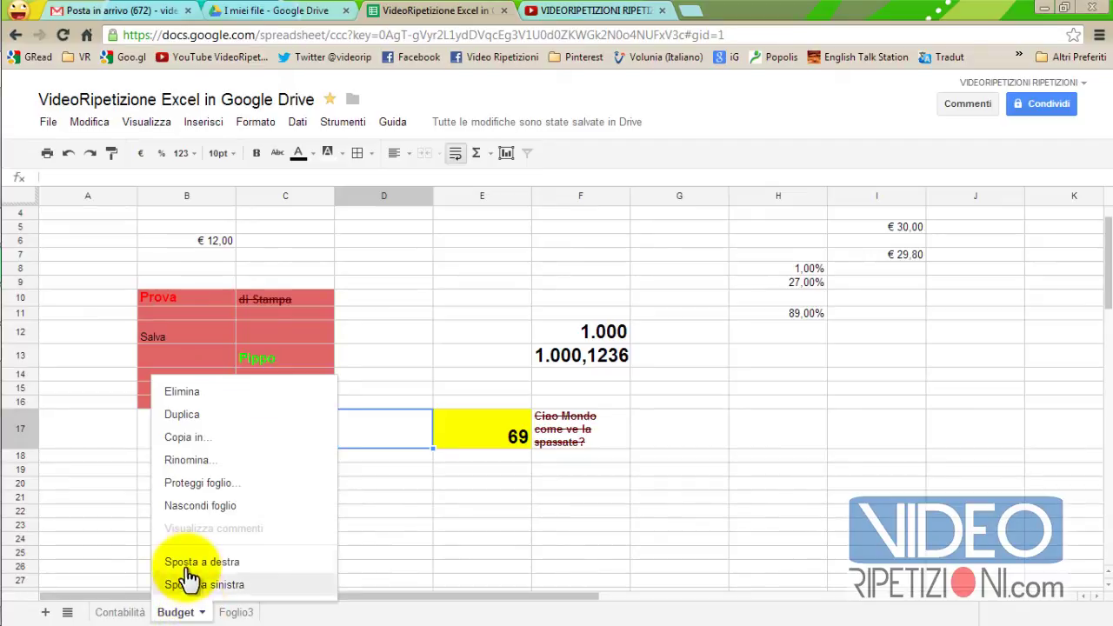
{"action": "left_click", "coordinate": [198, 462]}
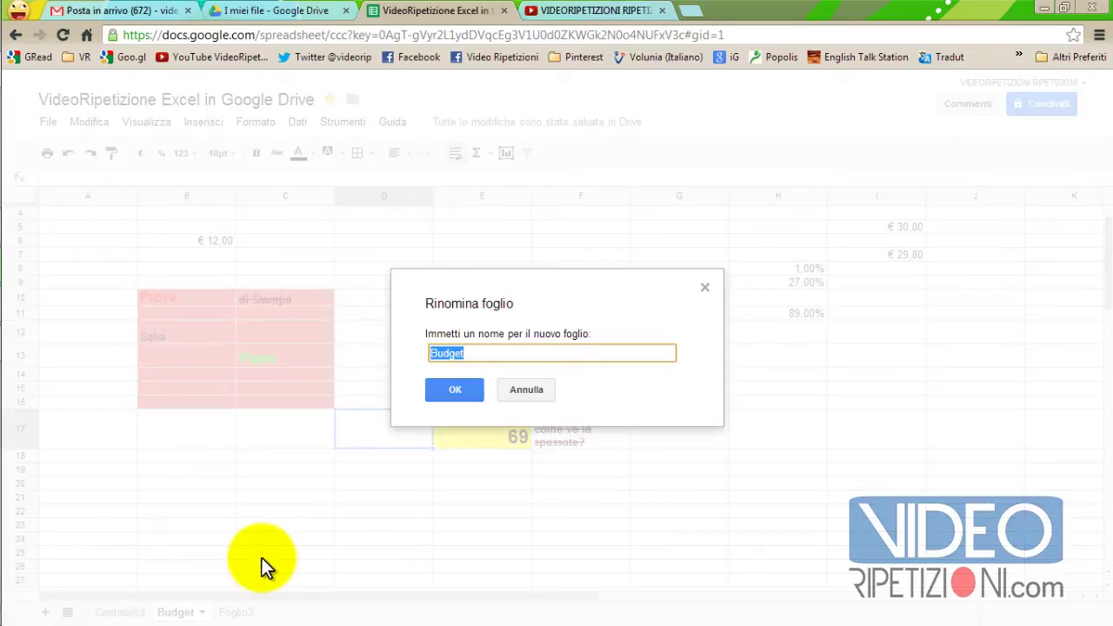
{"action": "type", "text": "Prove VAr"}
{"action": "type", "text": "ie"}
{"action": "key", "text": "Left"}
{"action": "key", "text": "Left"}
{"action": "key", "text": "BackSpace"}
{"action": "type", "text": "a"}
{"action": "left_click", "coordinate": [430, 391]}
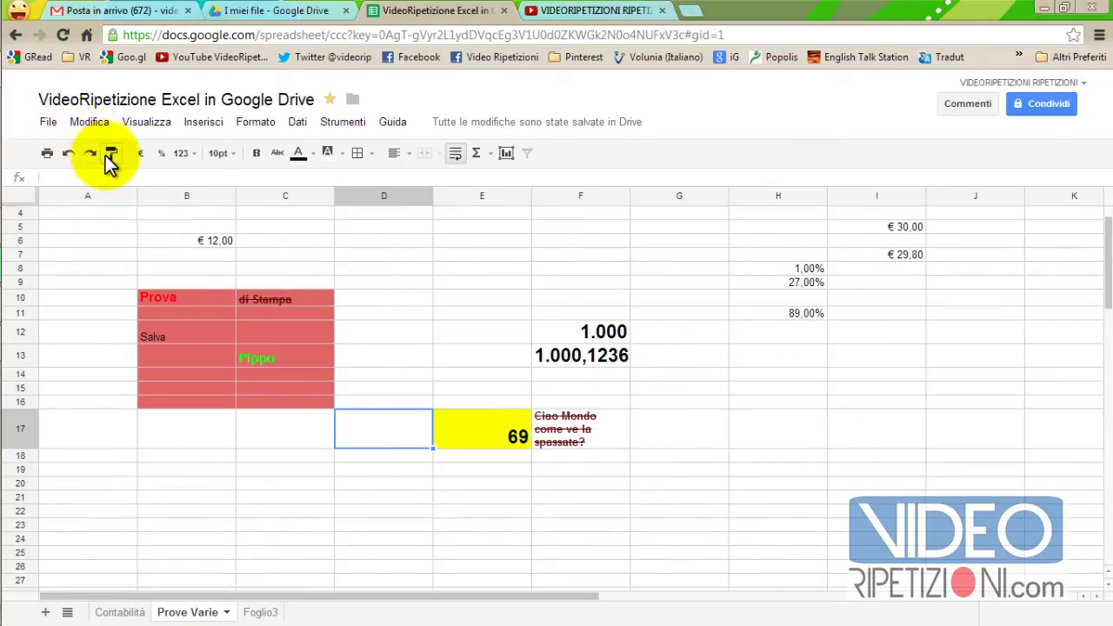
{"action": "left_click", "coordinate": [251, 612]}
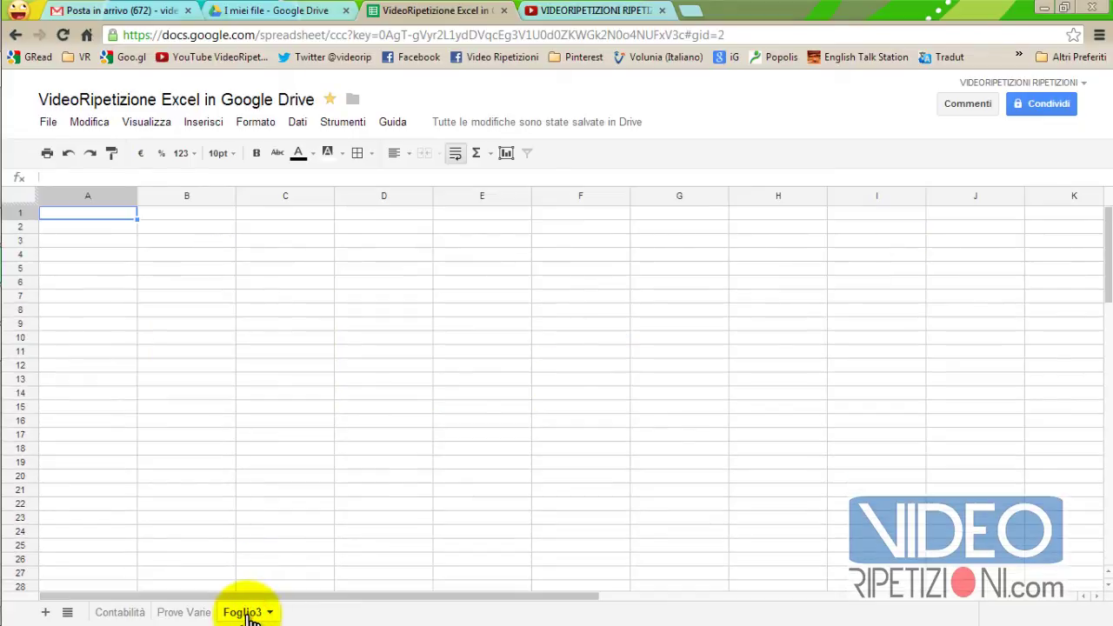
- Rename the Foglio3 sheet tab to 'Prova di Tabella' via Rinomina…
{"action": "left_click", "coordinate": [250, 612]}
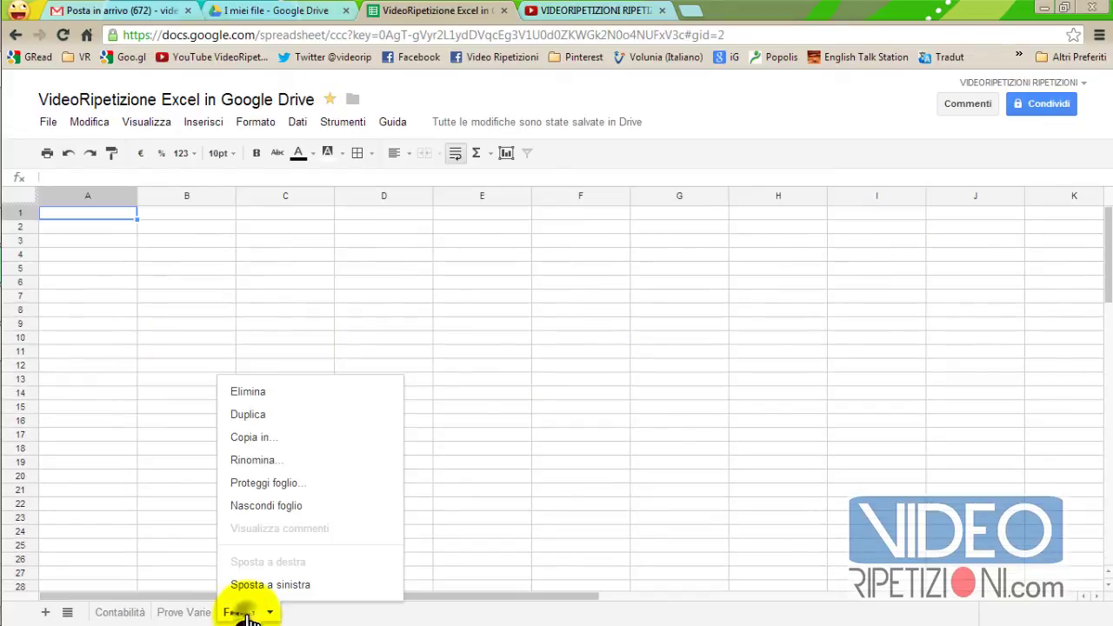
{"action": "left_click", "coordinate": [252, 460]}
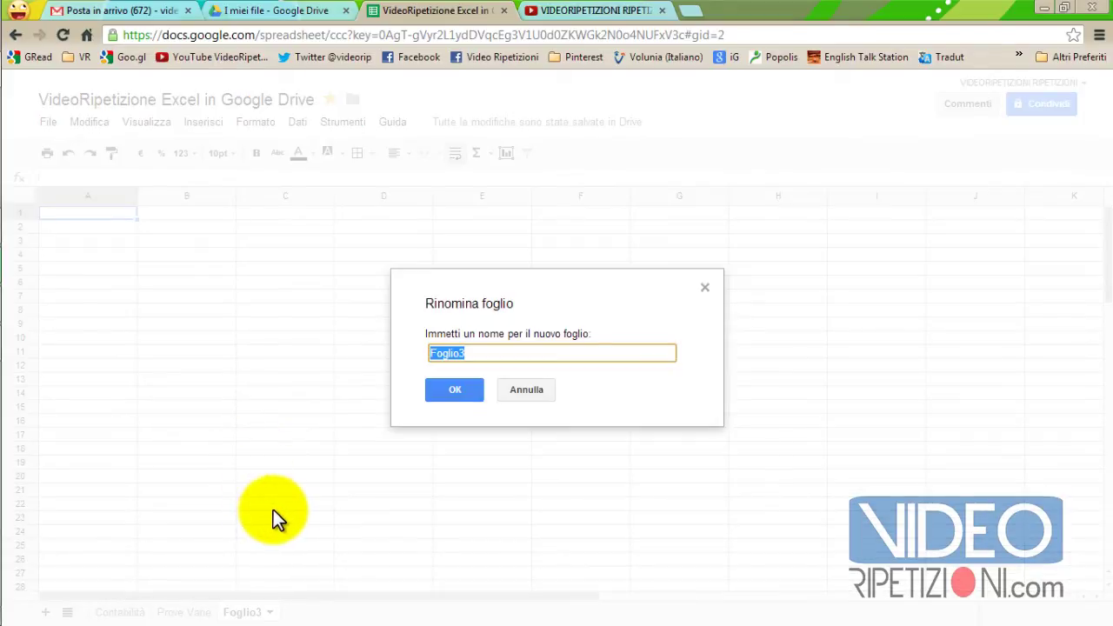
{"action": "type", "text": "Tabella"}
{"action": "type", "text": "Prova di"}
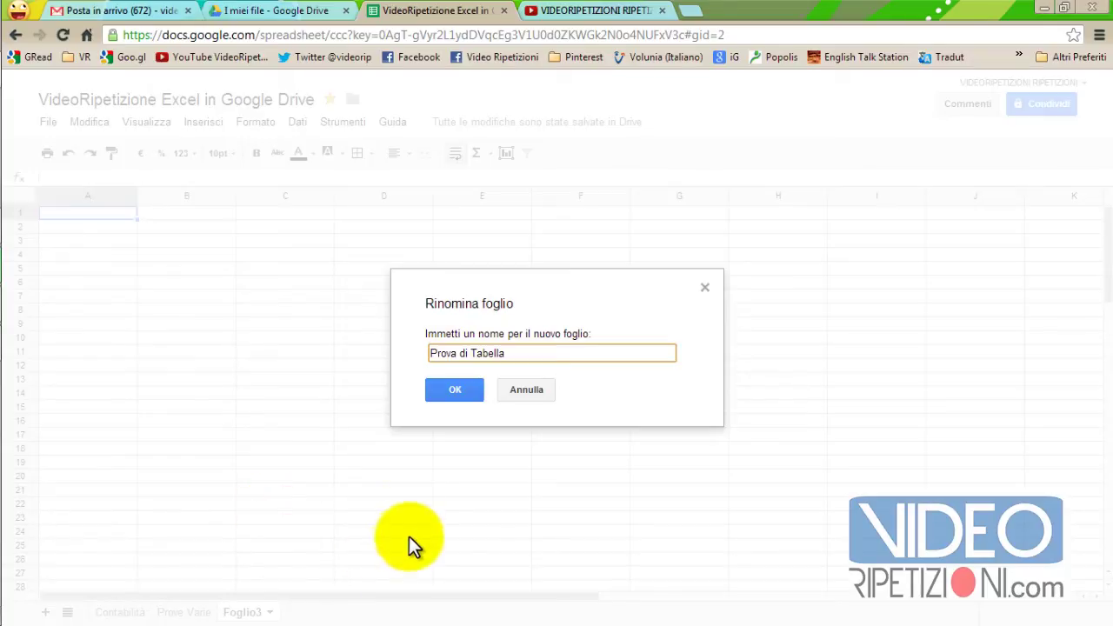
{"action": "left_click", "coordinate": [448, 393]}
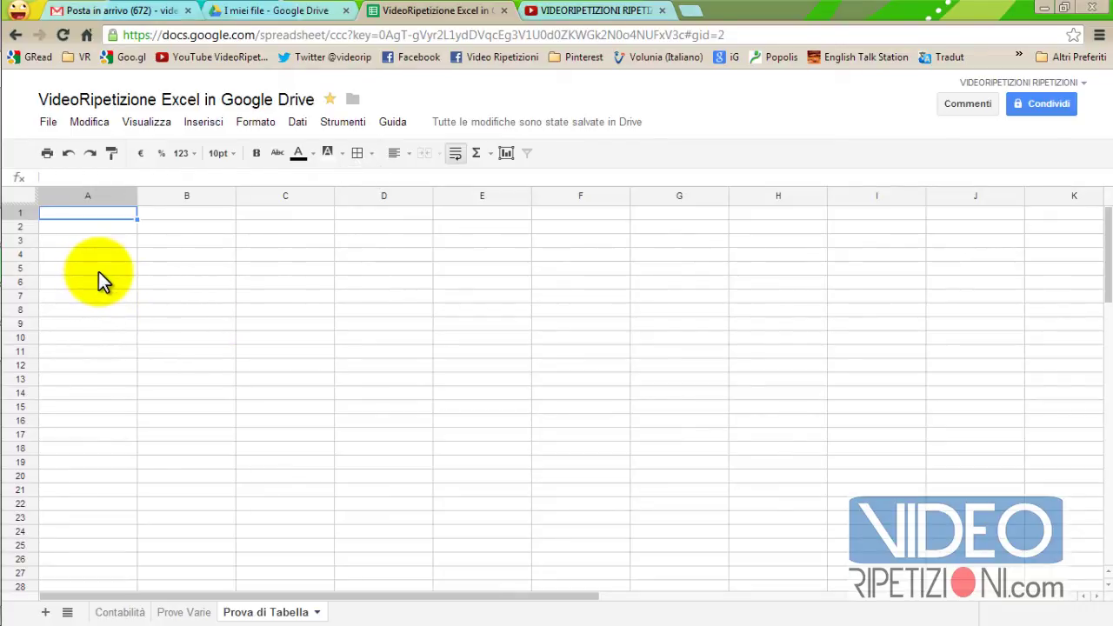
{"action": "left_click", "coordinate": [47, 154]}
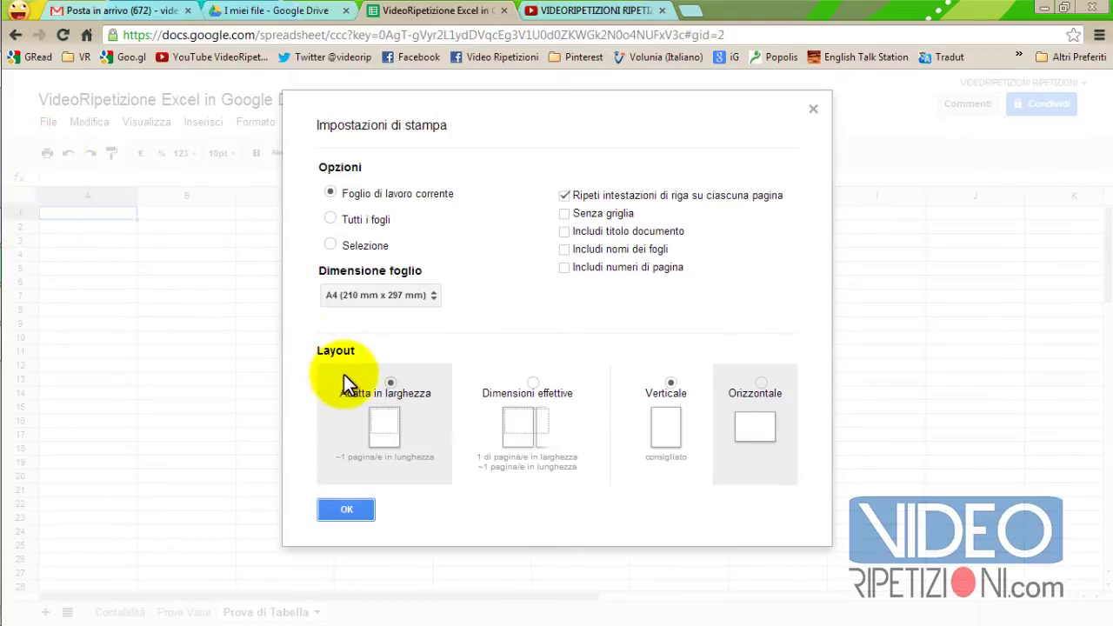
{"action": "left_click", "coordinate": [802, 110]}
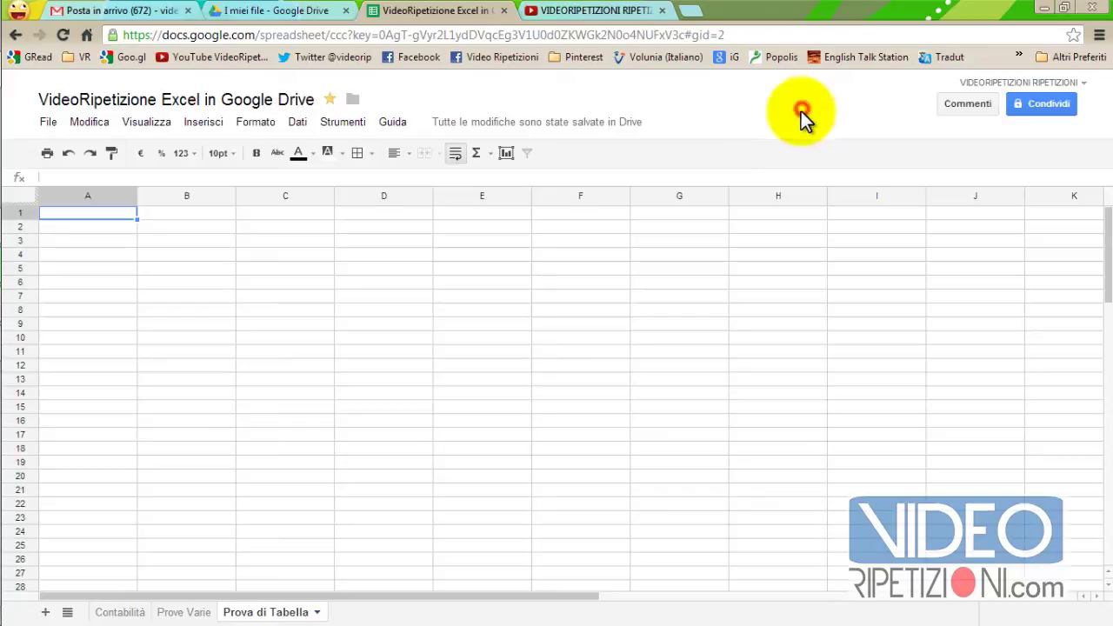
{"action": "left_click", "coordinate": [40, 120]}
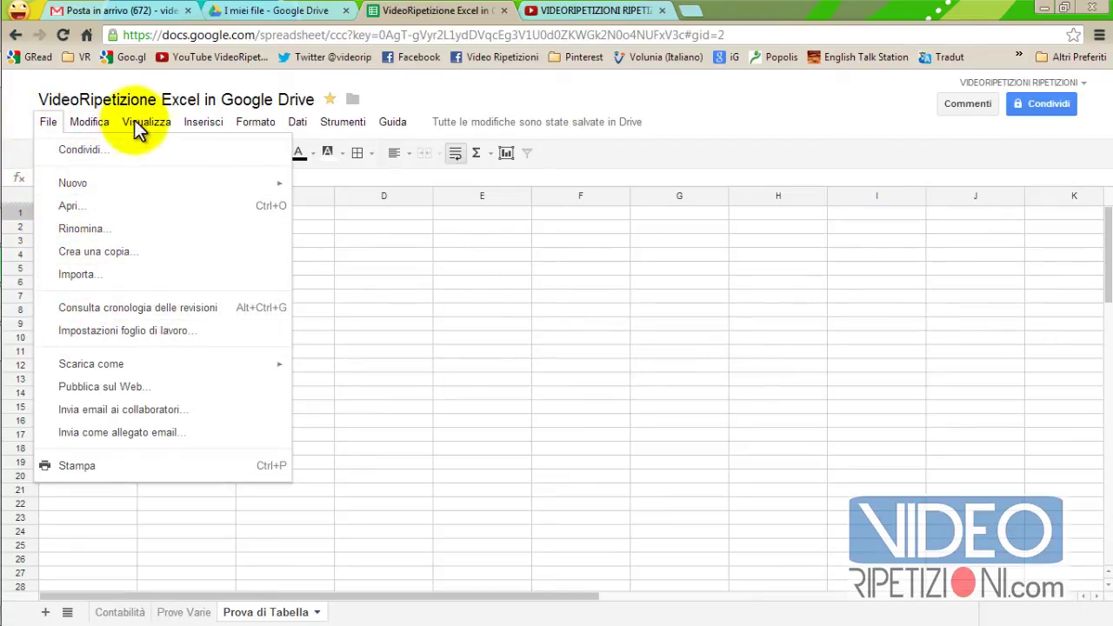
{"action": "mouse_move", "coordinate": [150, 128]}
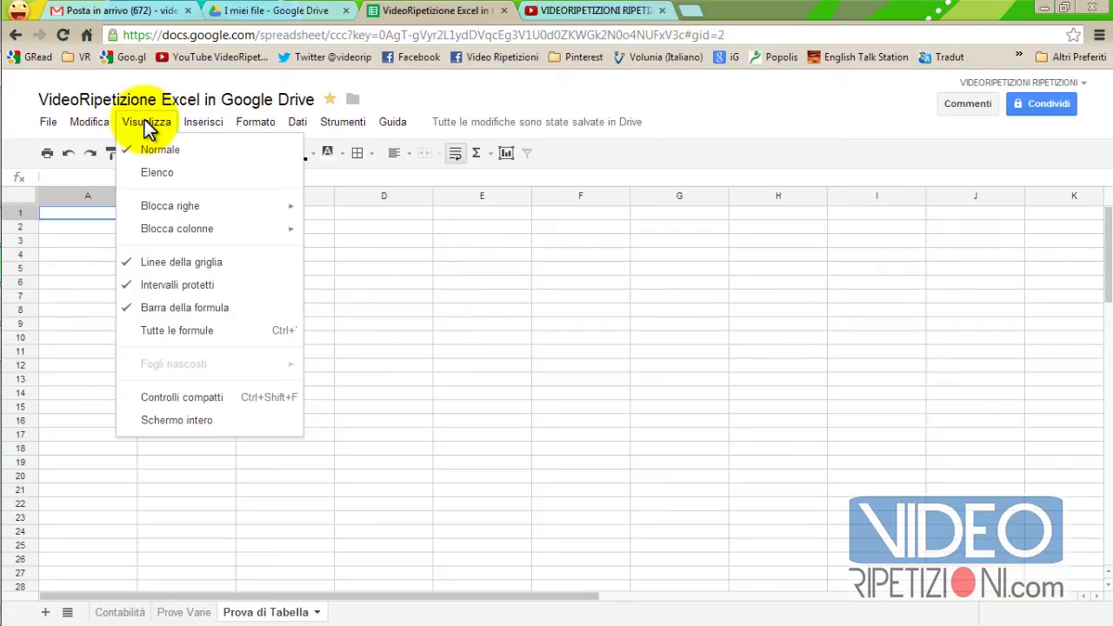
{"action": "mouse_move", "coordinate": [39, 121]}
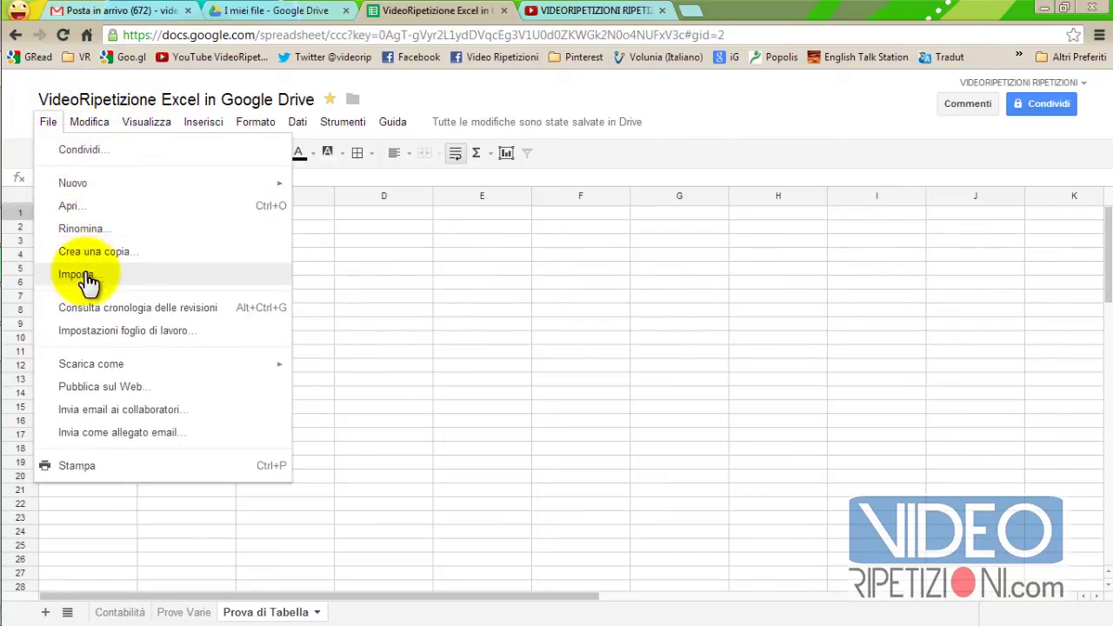
{"action": "mouse_move", "coordinate": [96, 370]}
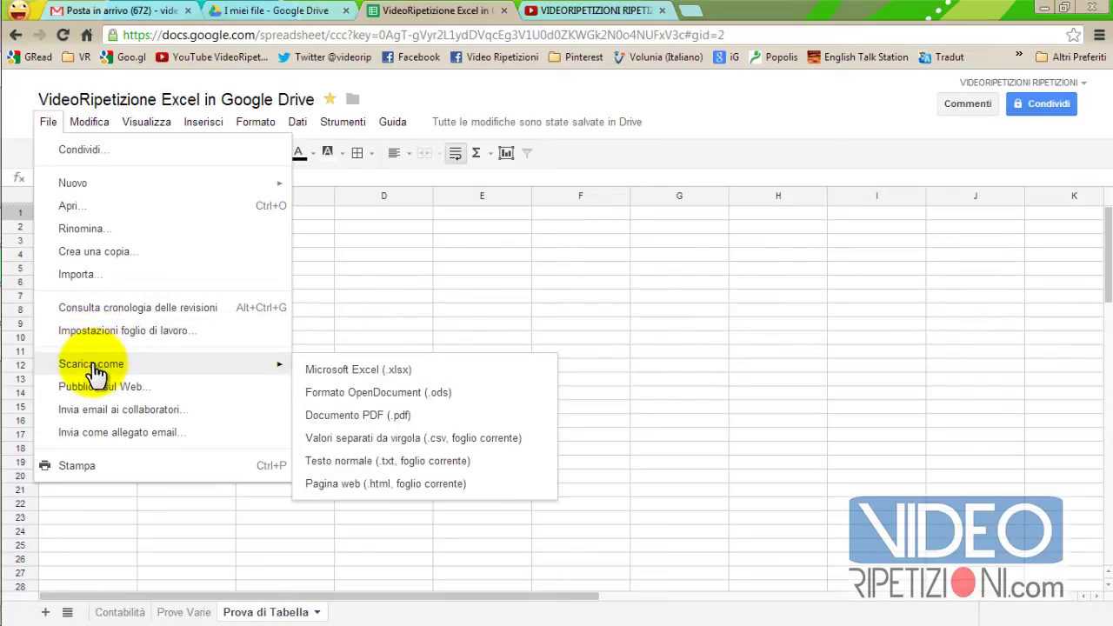
{"action": "left_click", "coordinate": [93, 468]}
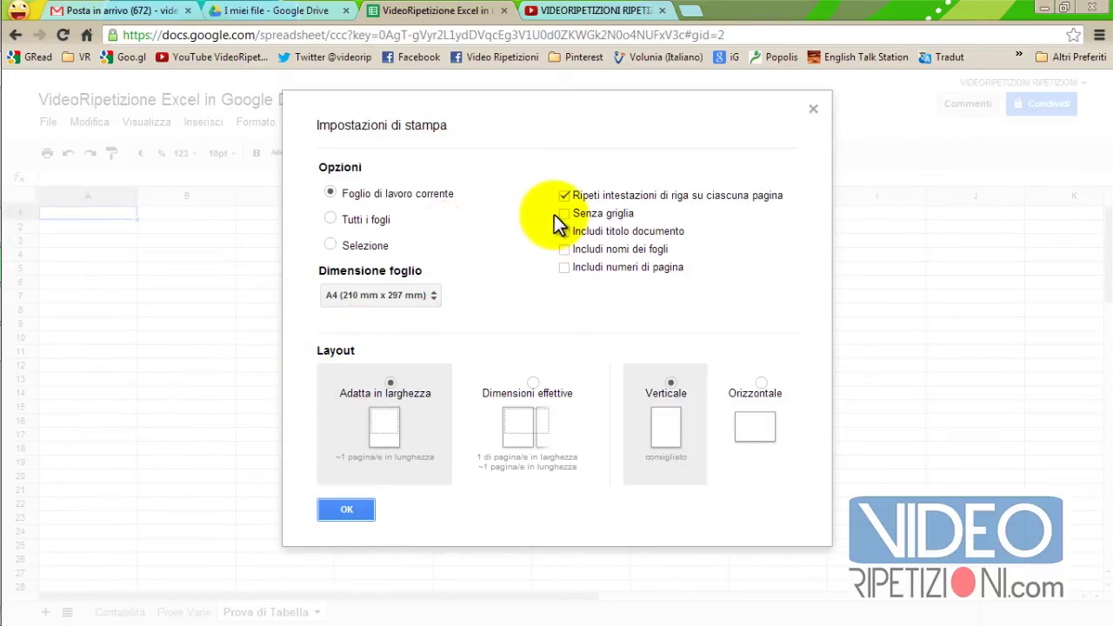
{"action": "left_click", "coordinate": [817, 106]}
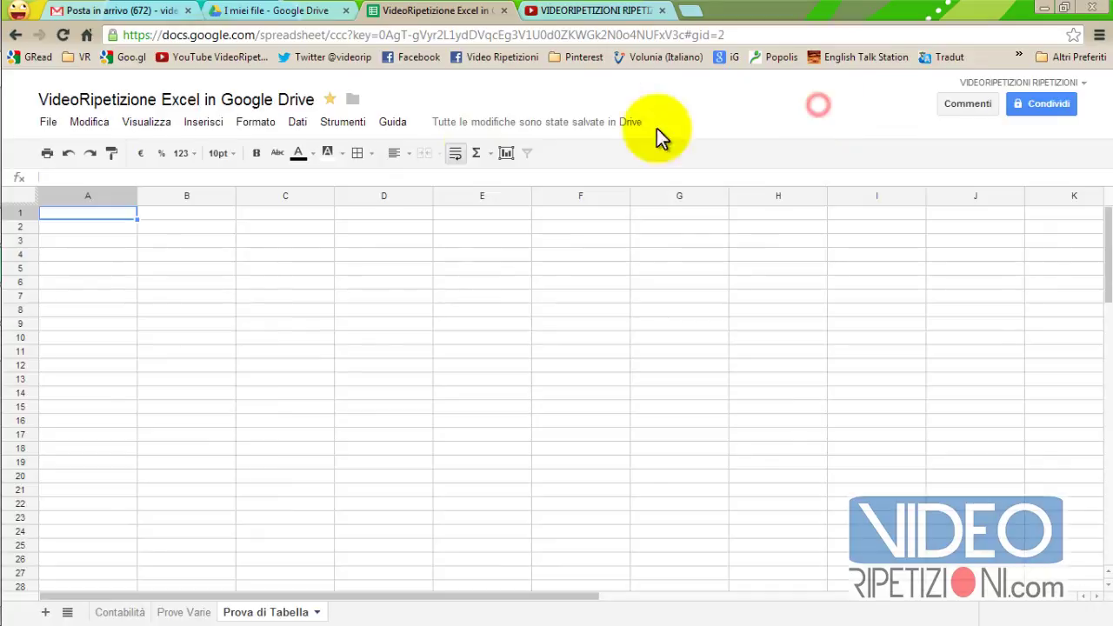
- Dismiss the File and View menus, then select the cell block C2:D7
{"action": "left_click", "coordinate": [50, 124]}
{"action": "left_click", "coordinate": [137, 123]}
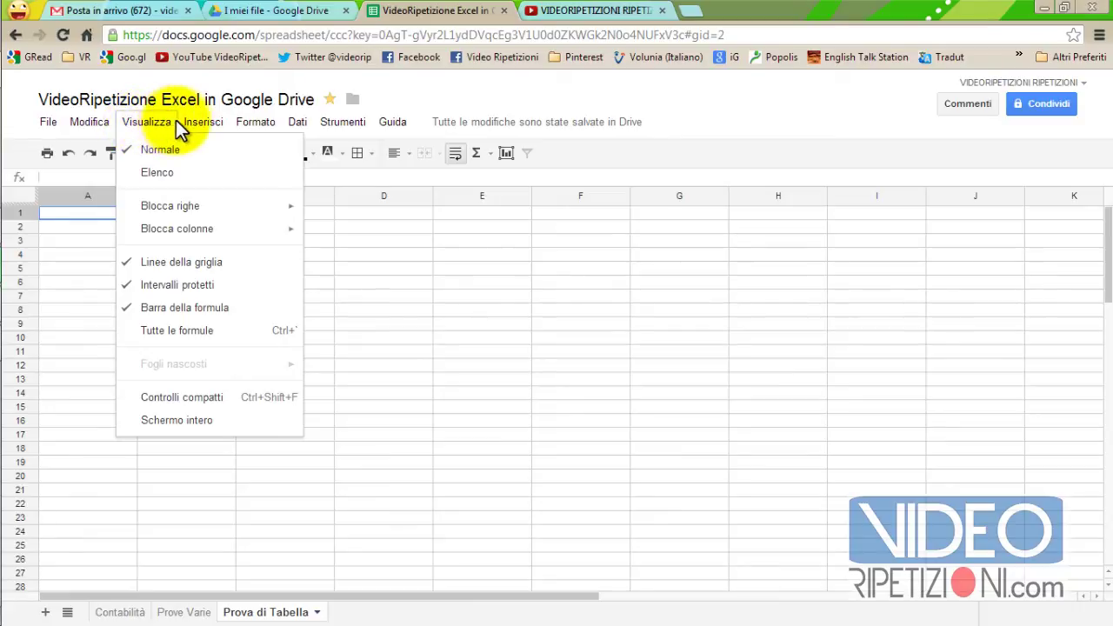
{"action": "mouse_move", "coordinate": [204, 122]}
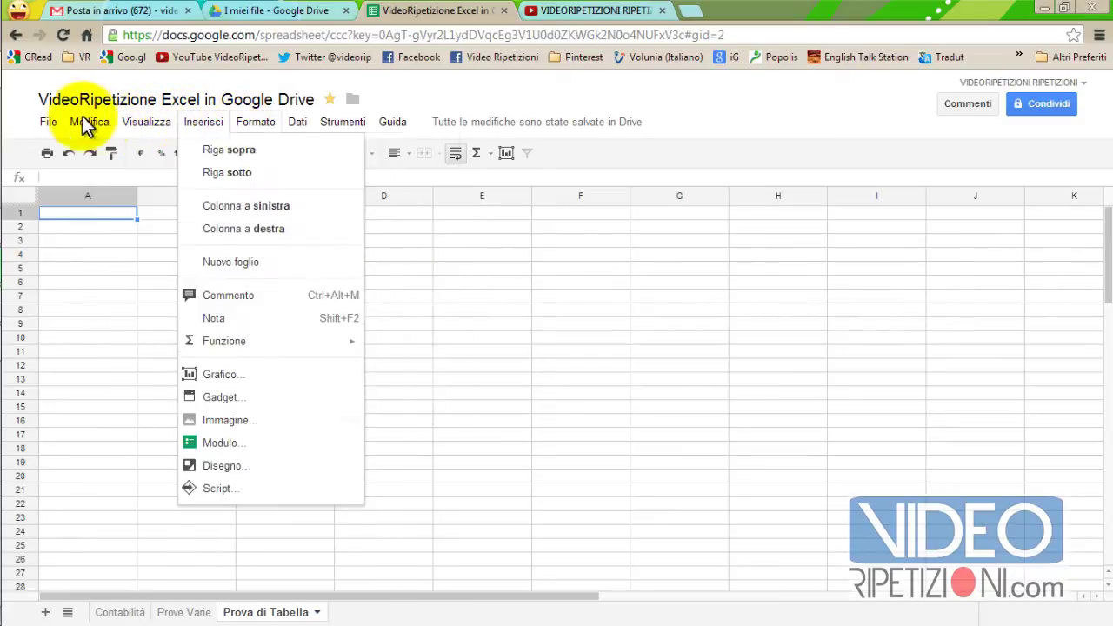
{"action": "left_click", "coordinate": [437, 253]}
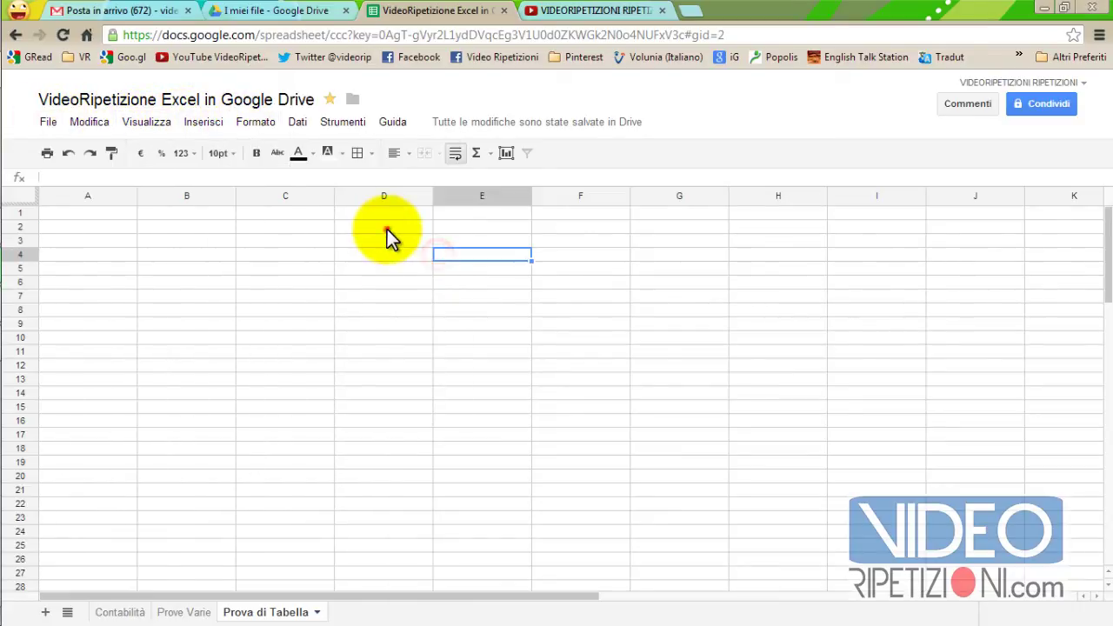
{"action": "left_click_drag", "start_coordinate": [387, 228], "coordinate": [481, 279]}
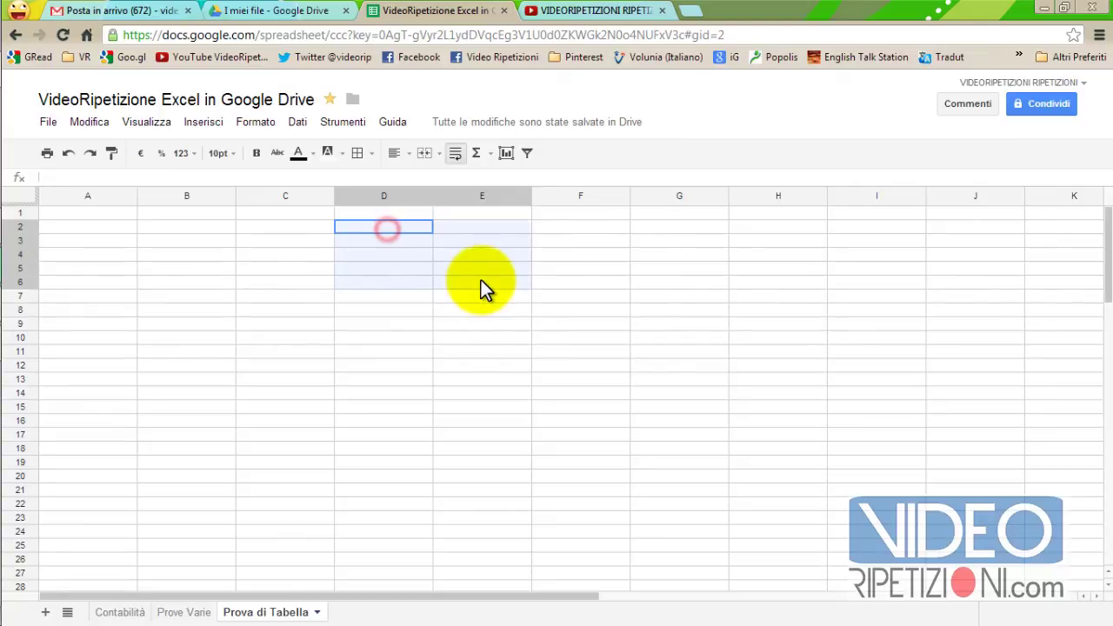
{"action": "left_click", "coordinate": [365, 228]}
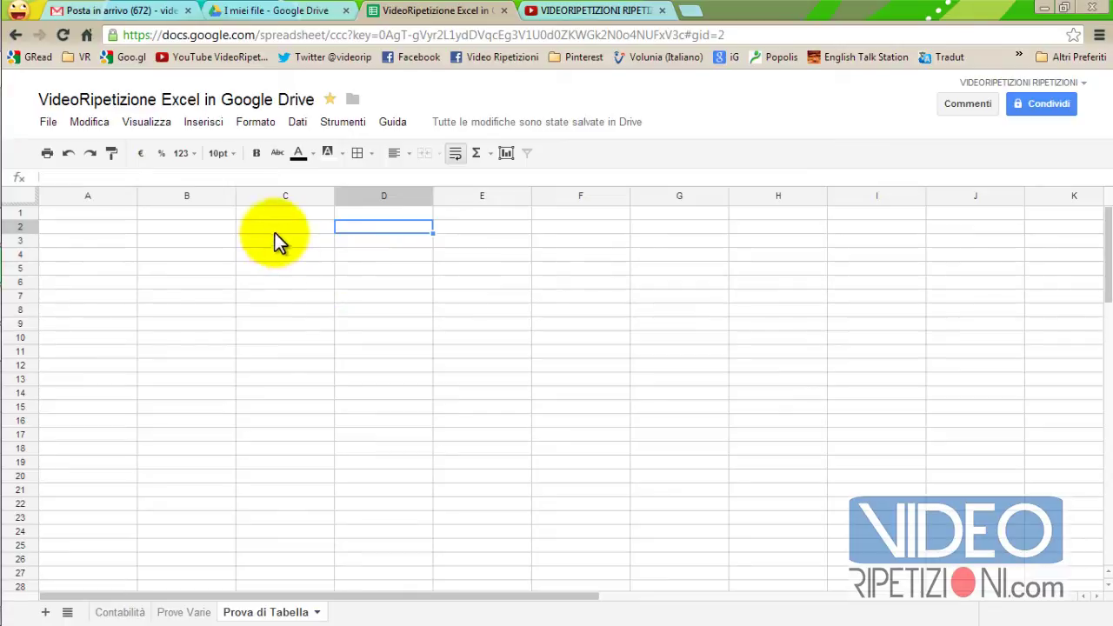
{"action": "left_click_drag", "start_coordinate": [273, 228], "coordinate": [360, 297]}
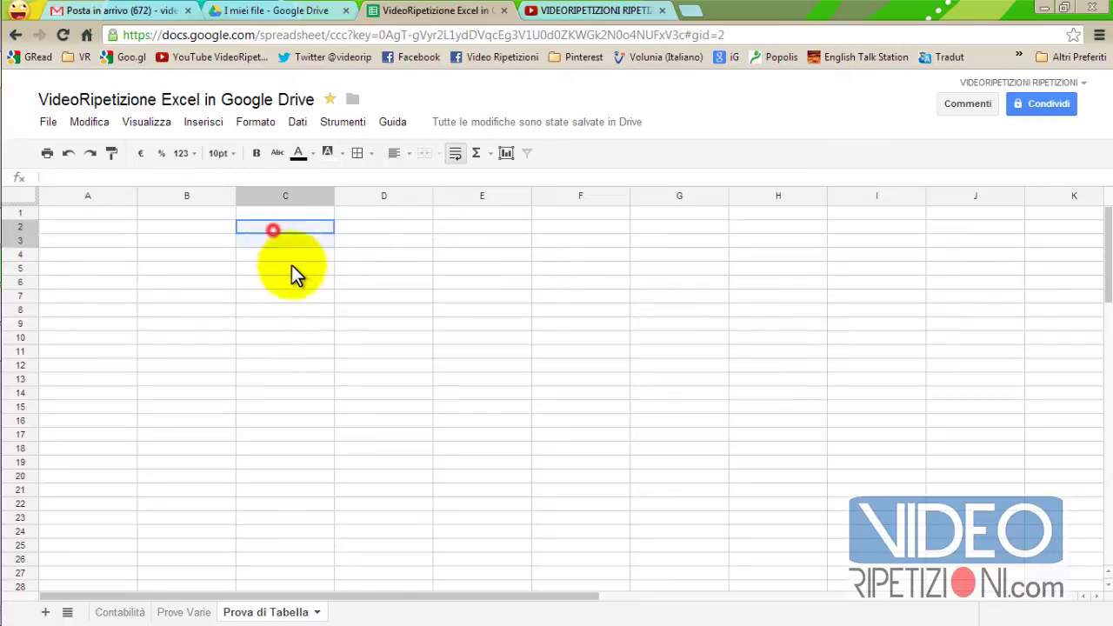
- Print the sheet to PDF with default Impostazioni di stampa, keep the download and open it
{"action": "left_click", "coordinate": [49, 152]}
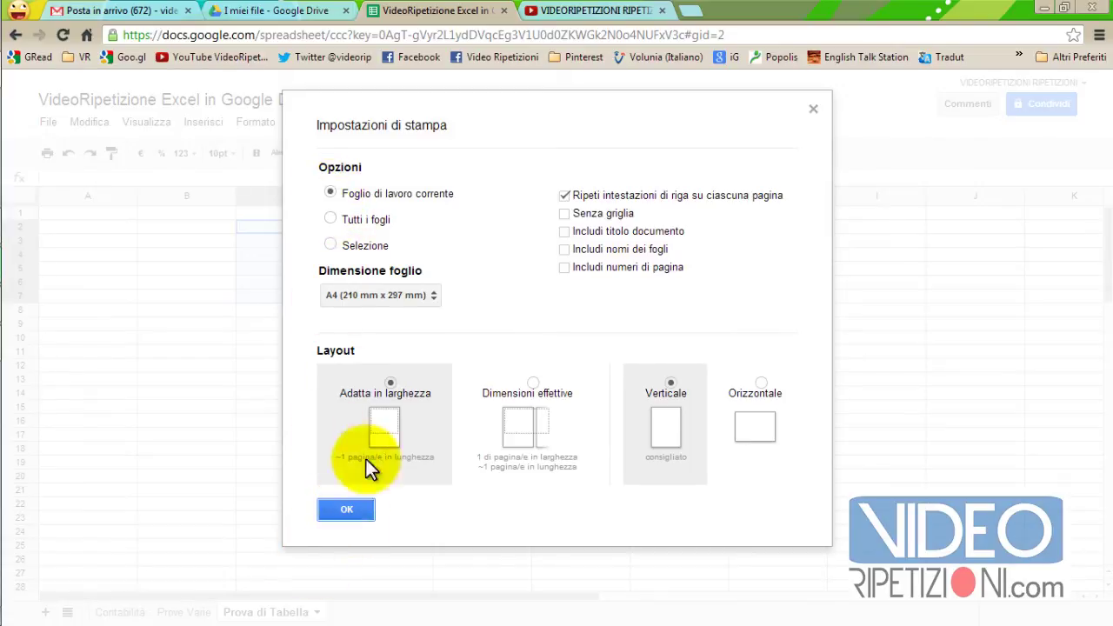
{"action": "left_click", "coordinate": [337, 506]}
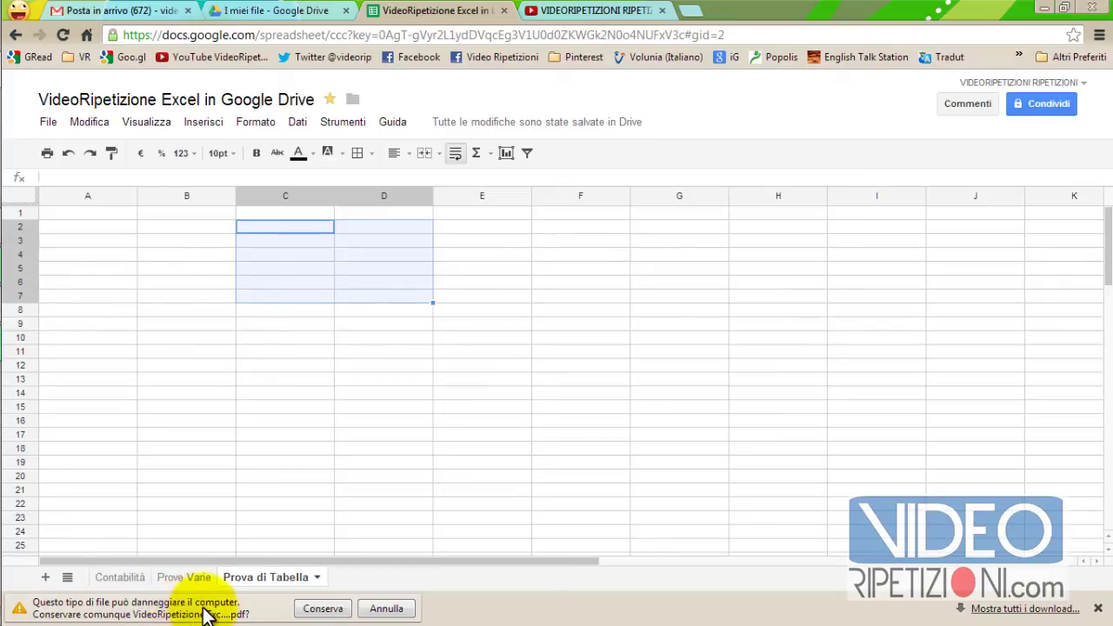
{"action": "left_click", "coordinate": [313, 608]}
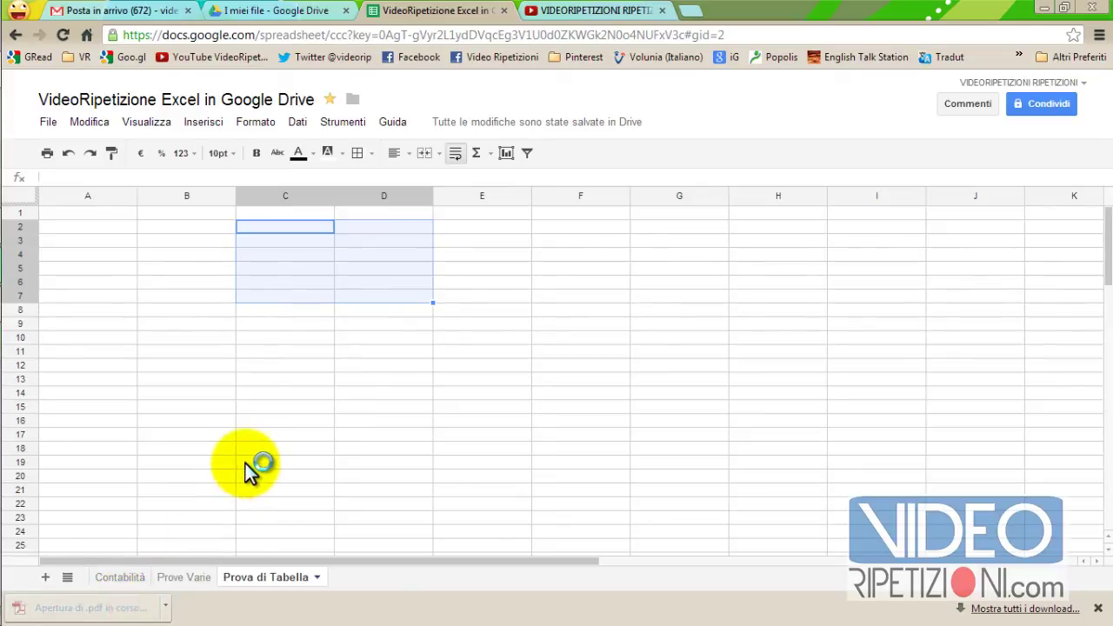
{"action": "left_click", "coordinate": [84, 610]}
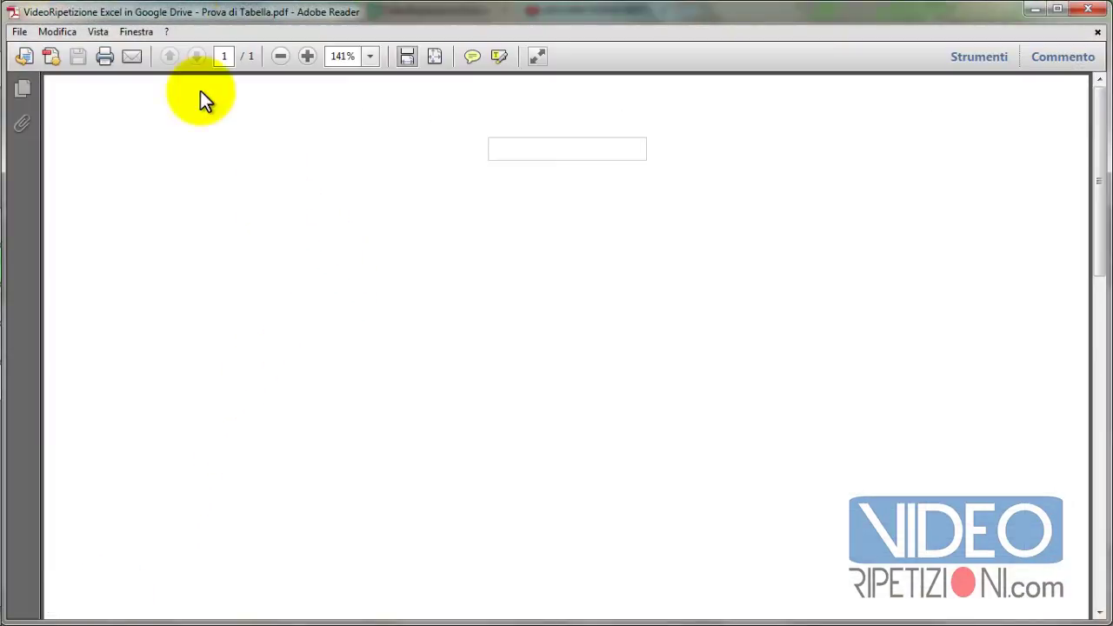
- Maximize Adobe Reader and scroll through the nearly blank printed page
{"action": "double_click", "coordinate": [196, 14]}
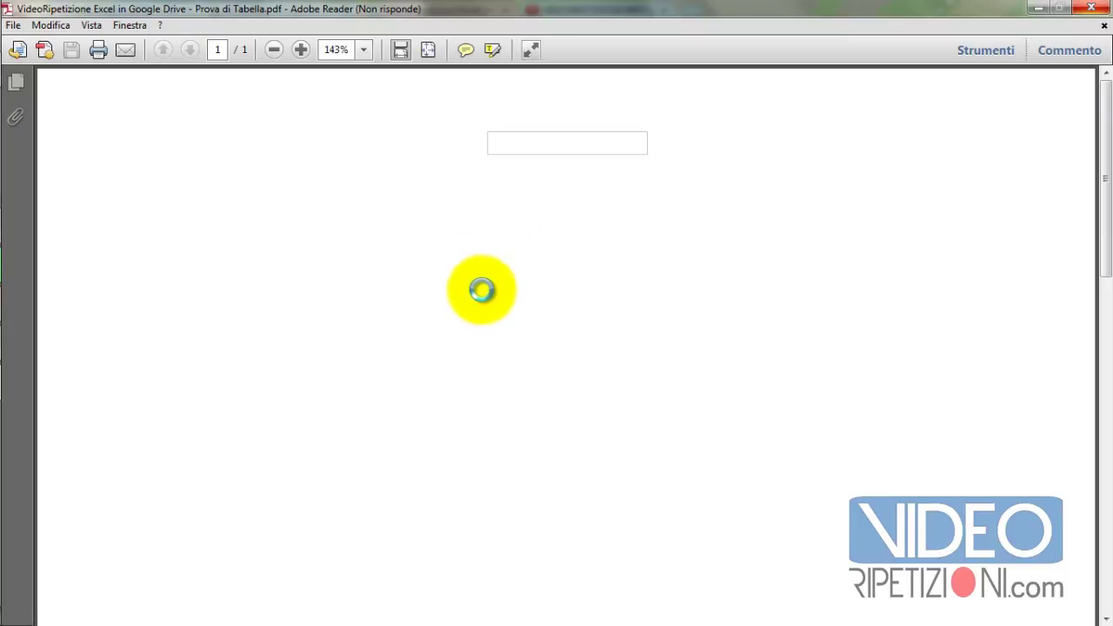
{"action": "scroll", "coordinate": [470, 287], "scroll_direction": "down", "scroll_amount": 3}
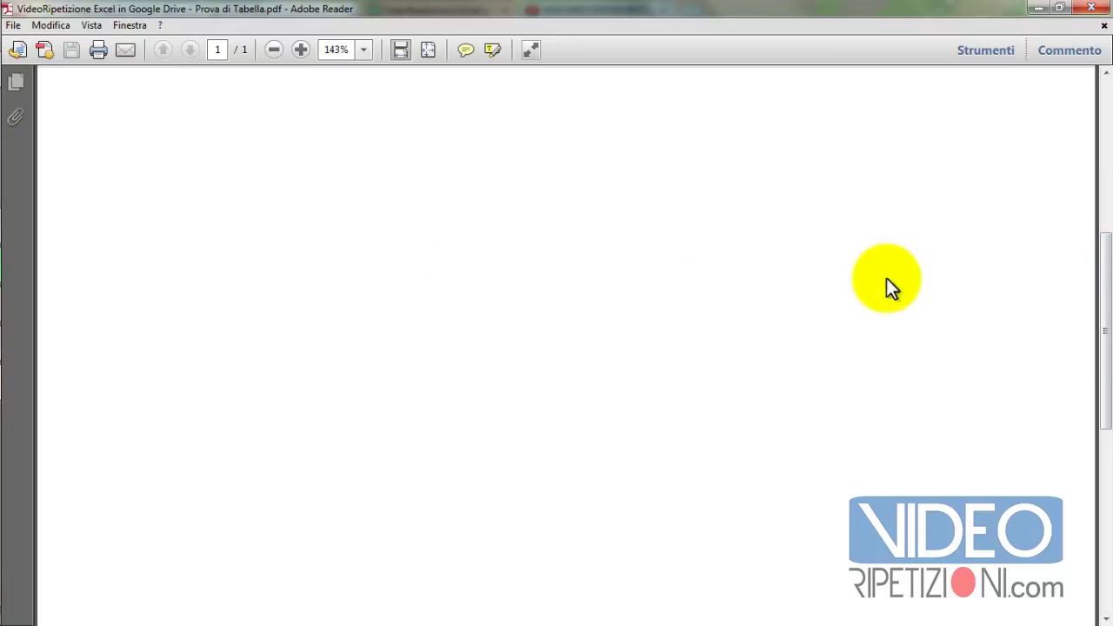
{"action": "mouse_move", "coordinate": [1097, 280]}
{"action": "left_mouse_down"}
{"action": "mouse_move", "coordinate": [1091, 514]}
{"action": "mouse_move", "coordinate": [1106, 124]}
{"action": "left_mouse_up"}
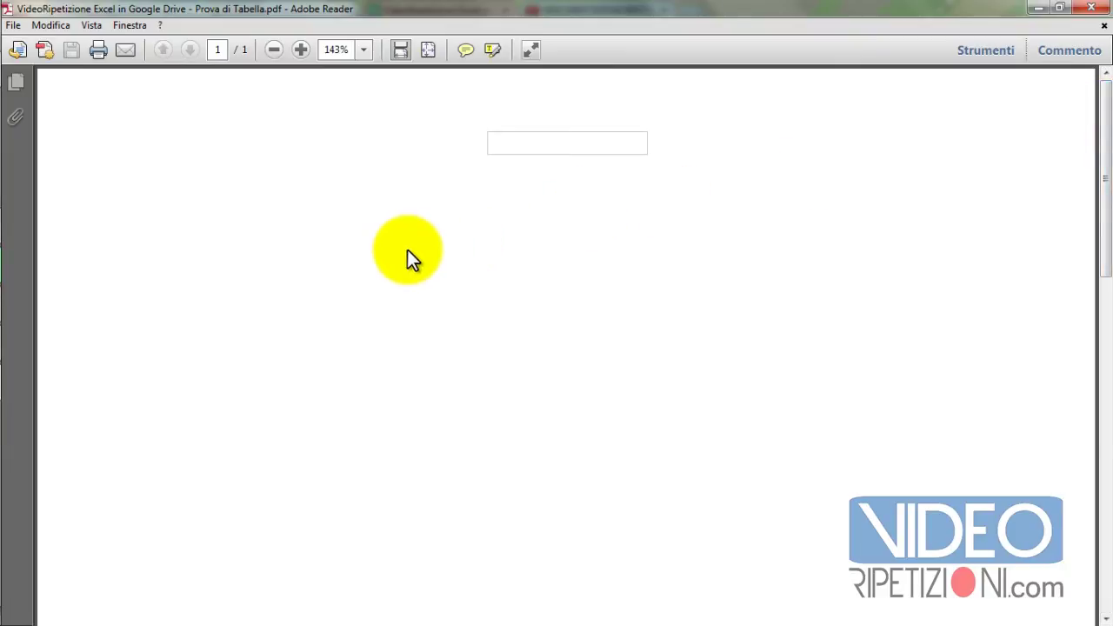
- Bring Google Sheets back to the front and select cells B1:D9, then just C9
{"action": "mouse_move", "coordinate": [5, 178]}
{"action": "left_click", "coordinate": [26, 79]}
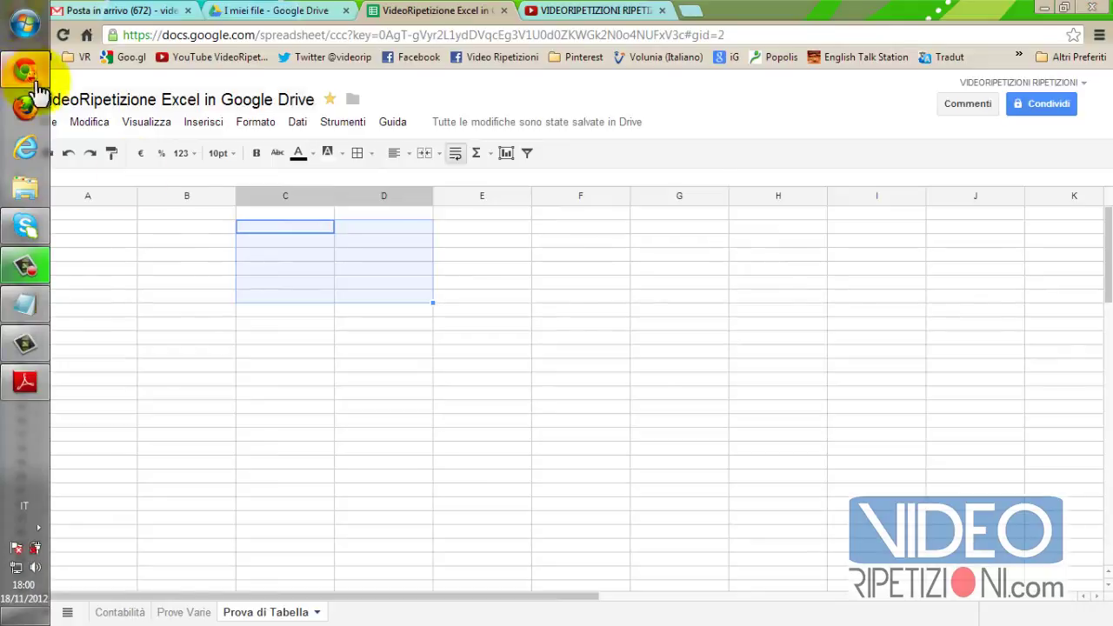
{"action": "mouse_move", "coordinate": [197, 217]}
{"action": "left_mouse_down"}
{"action": "mouse_move", "coordinate": [254, 296]}
{"action": "mouse_move", "coordinate": [327, 329]}
{"action": "left_mouse_up"}
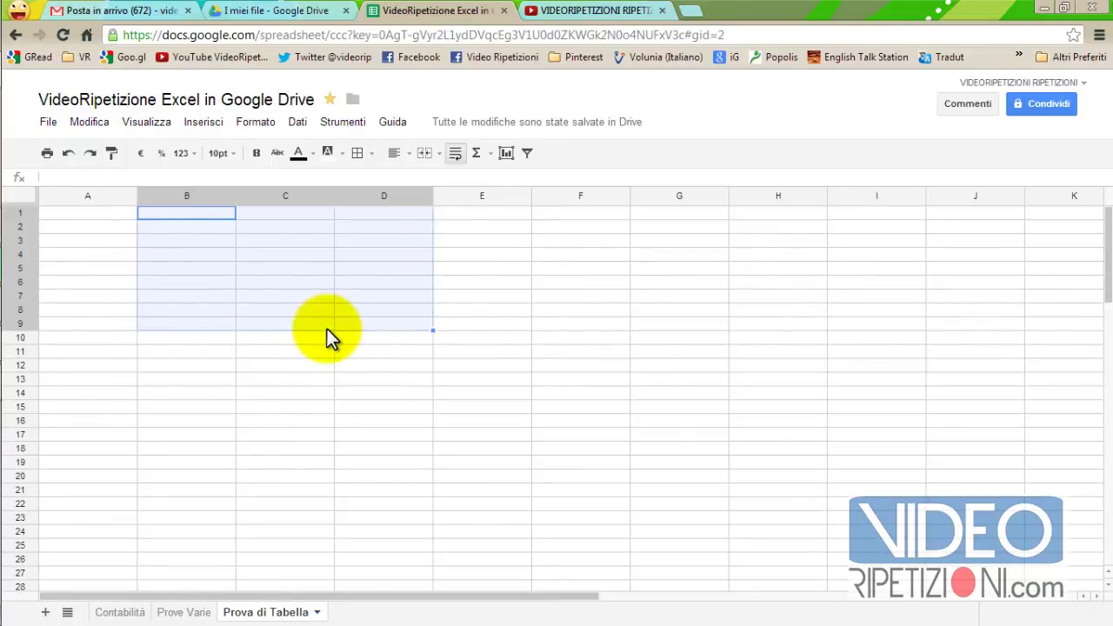
{"action": "left_click", "coordinate": [298, 326]}
- Switch to the Adobe Reader window and close the blank PDF
{"action": "mouse_move", "coordinate": [3, 315]}
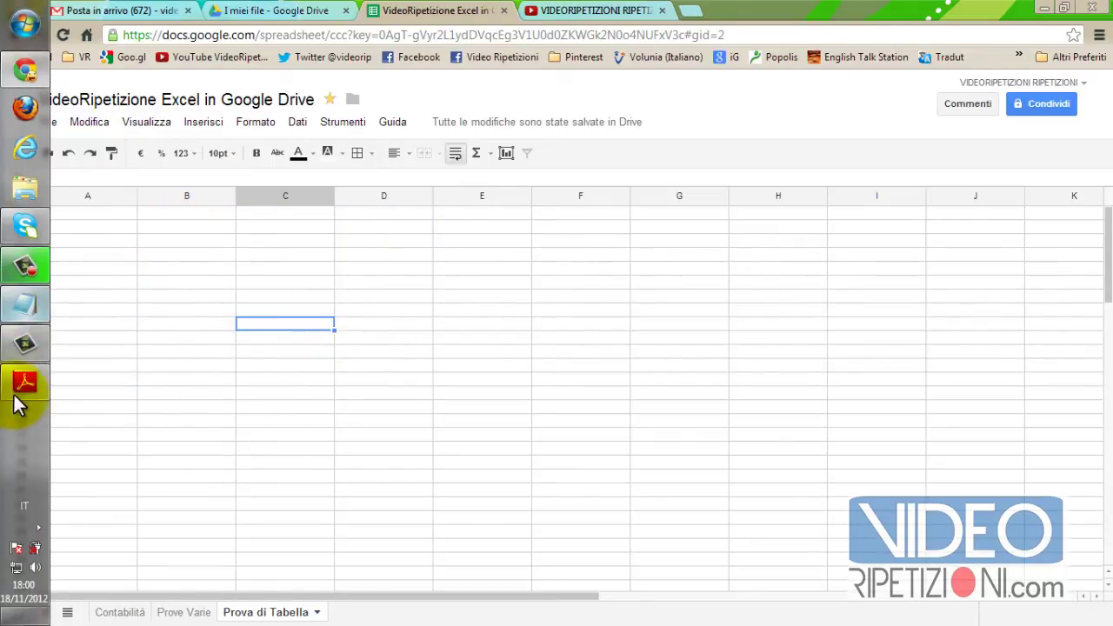
{"action": "left_click", "coordinate": [17, 387]}
{"action": "left_click", "coordinate": [383, 252]}
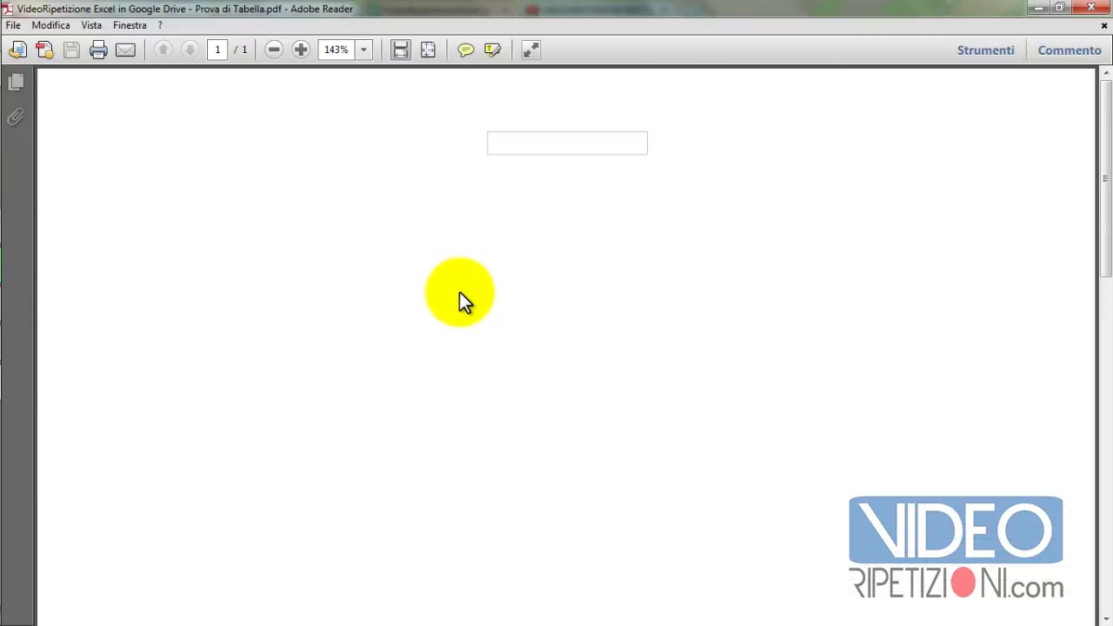
{"action": "left_click", "coordinate": [1097, 8]}
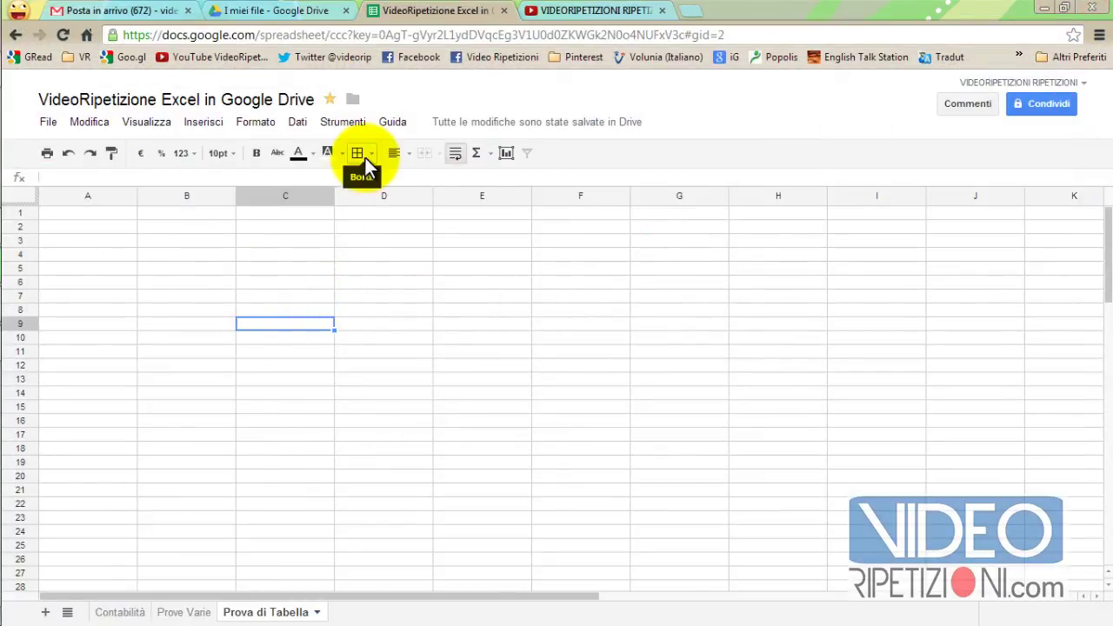
- Select A1:C12 and apply All borders, then deselect to view the bordered table
{"action": "left_click_drag", "start_coordinate": [69, 216], "coordinate": [155, 335]}
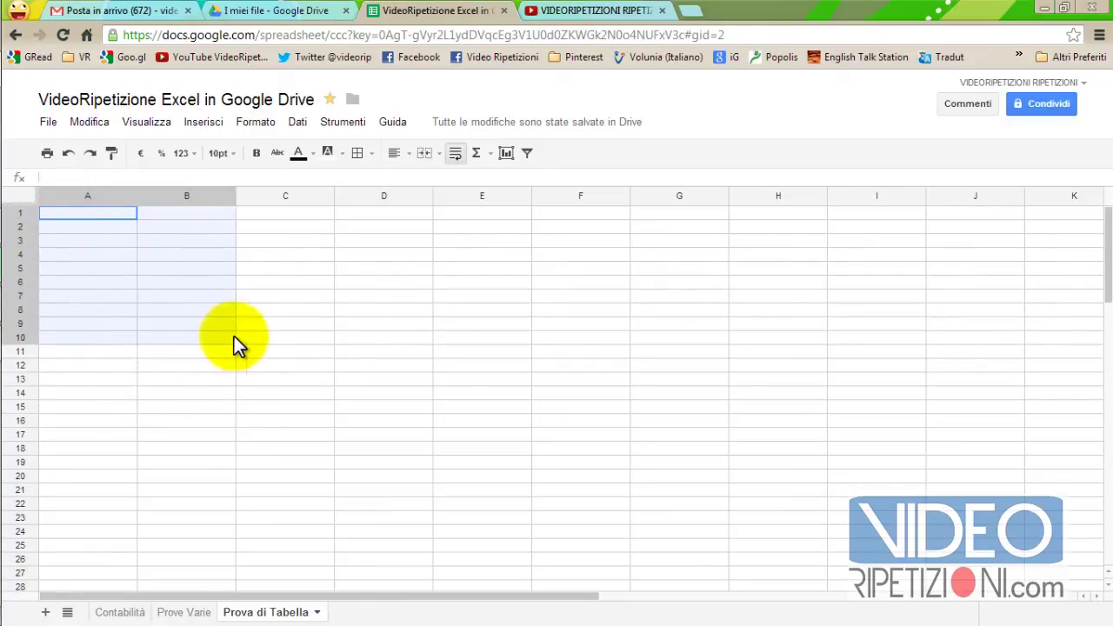
{"action": "left_click_drag", "start_coordinate": [234, 336], "coordinate": [268, 363]}
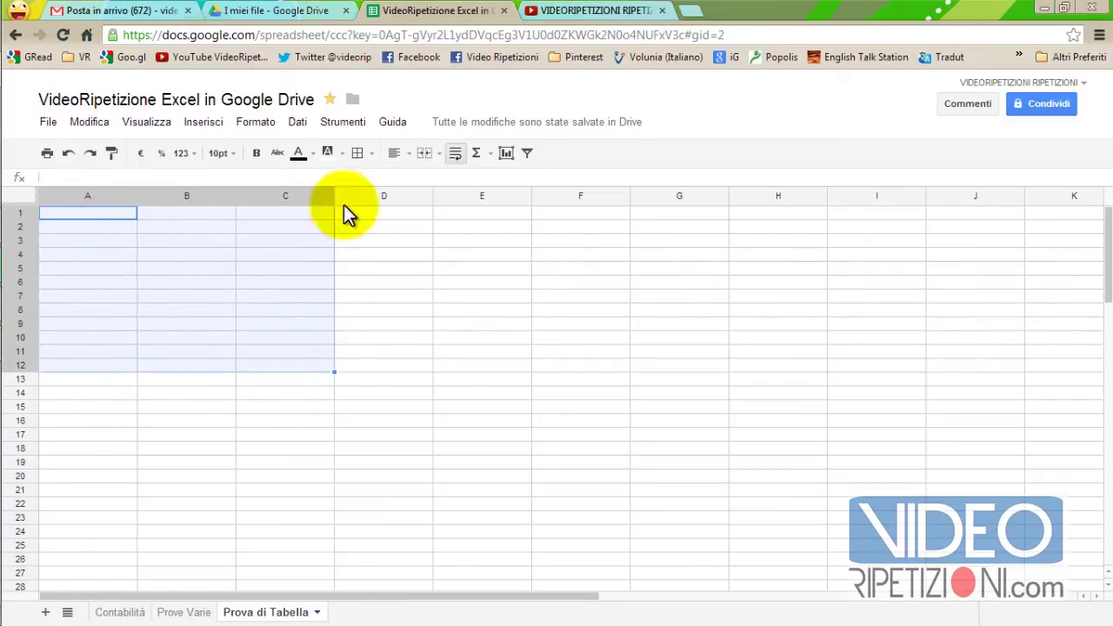
{"action": "left_click", "coordinate": [362, 154]}
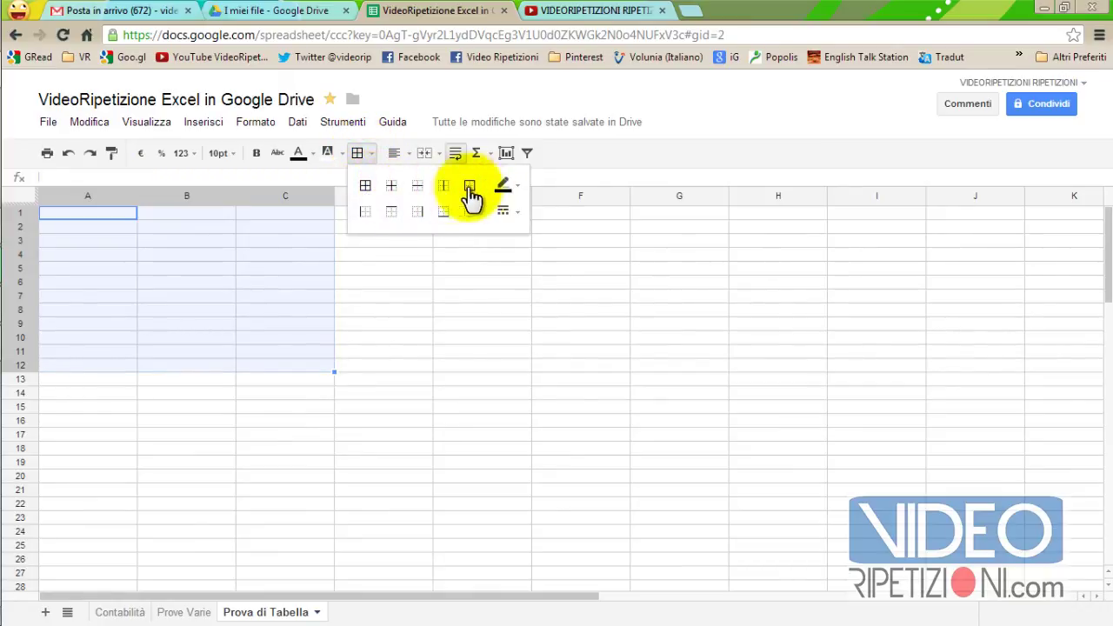
{"action": "left_click", "coordinate": [364, 190]}
{"action": "left_click", "coordinate": [212, 445]}
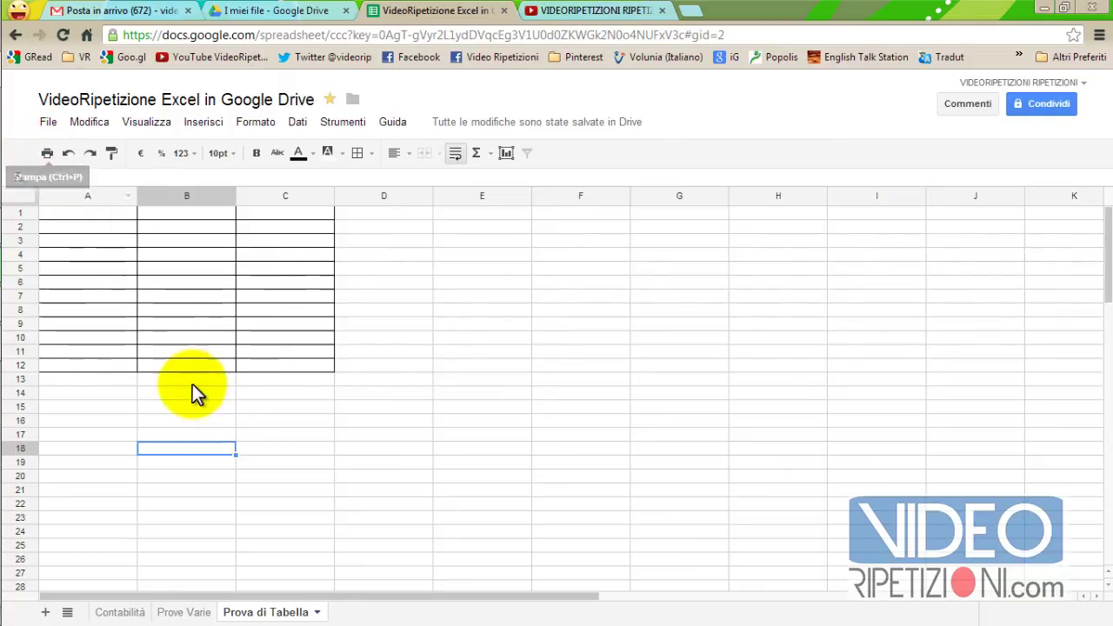
- Print the bordered sheet to PDF, keep the download and open Prova di Tabella (1)
{"action": "left_click", "coordinate": [47, 154]}
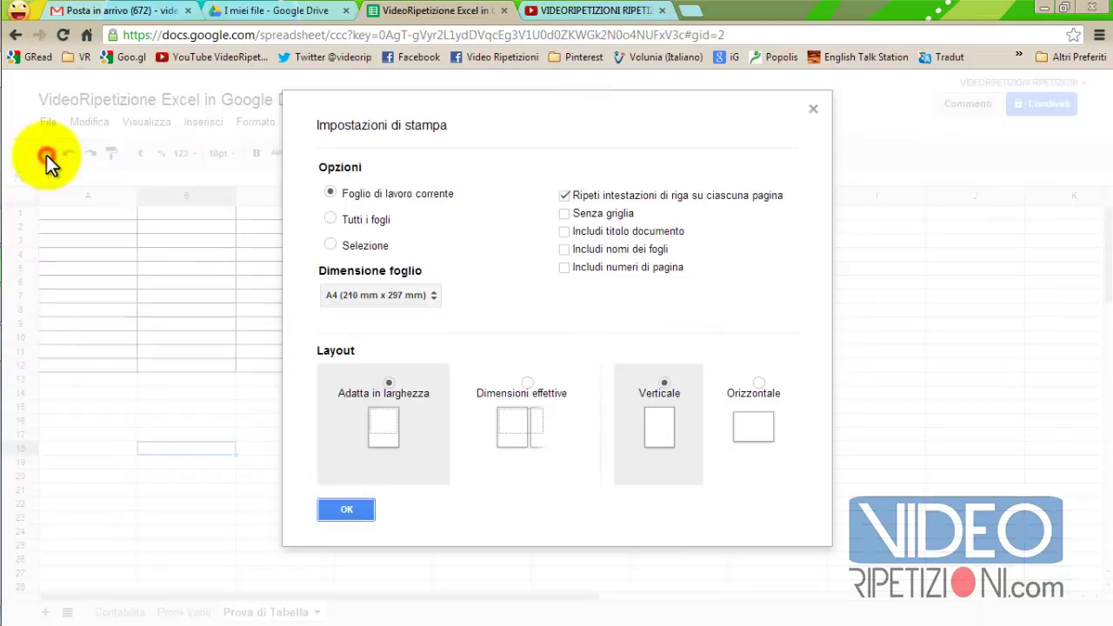
{"action": "left_click", "coordinate": [348, 509]}
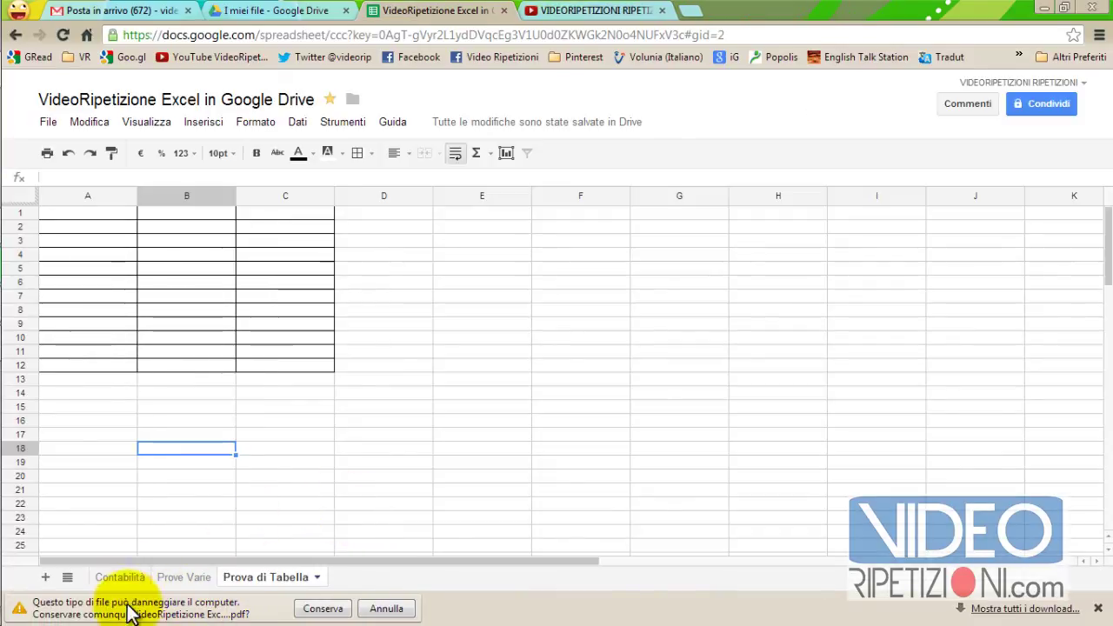
{"action": "left_click", "coordinate": [312, 608]}
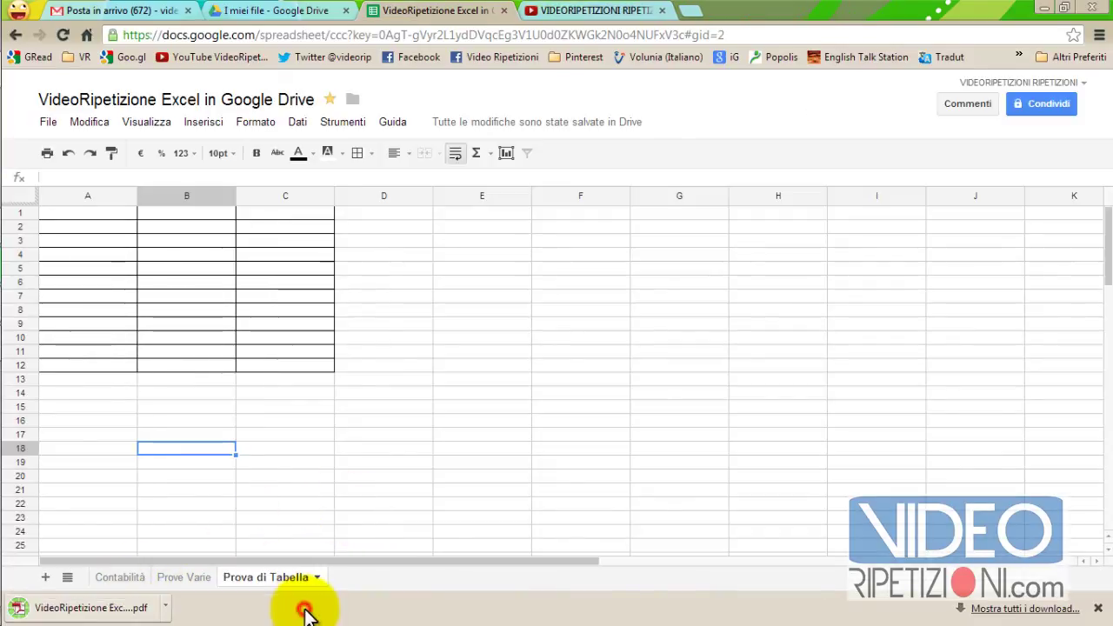
{"action": "left_click", "coordinate": [111, 609]}
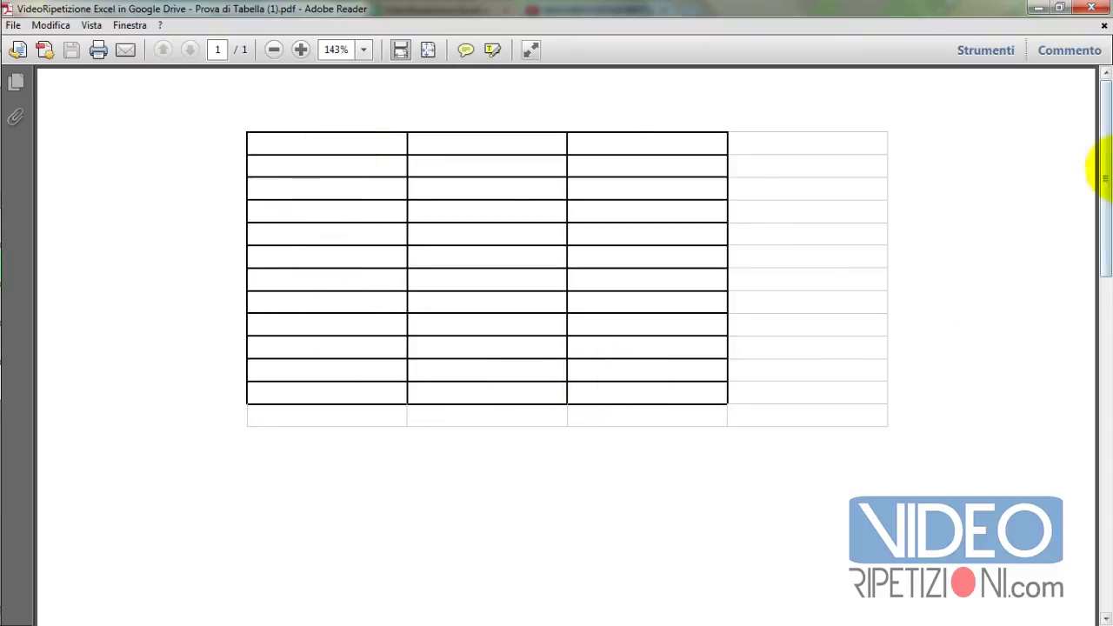
- Scroll the PDF to check the bordered A–C table, then close Adobe Reader
{"action": "left_click_drag", "start_coordinate": [1104, 165], "coordinate": [1106, 116]}
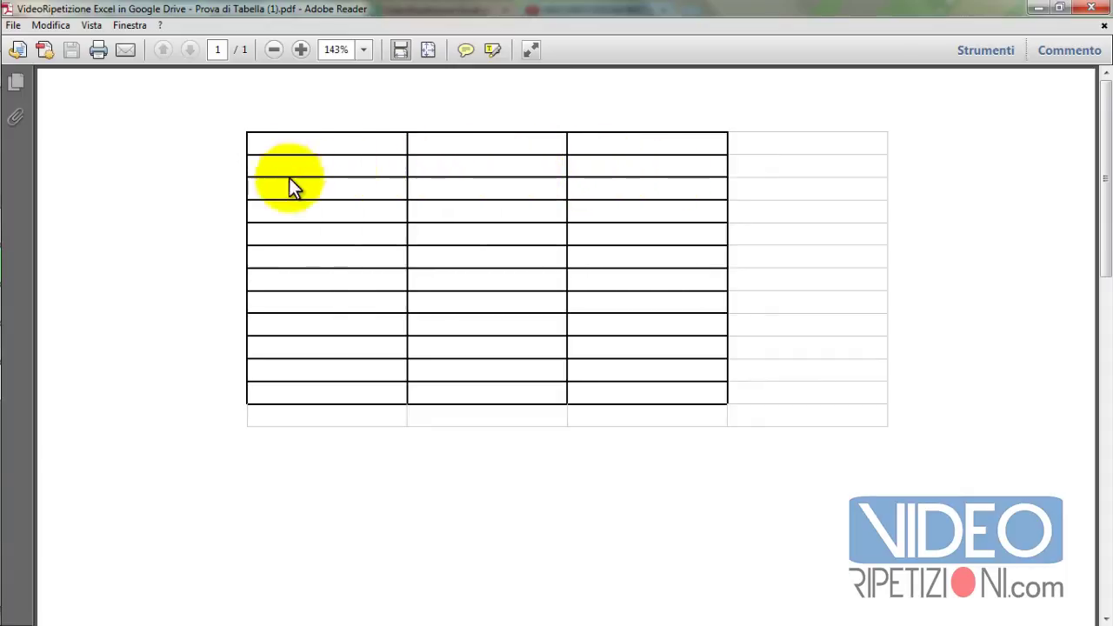
{"action": "left_click", "coordinate": [1097, 10]}
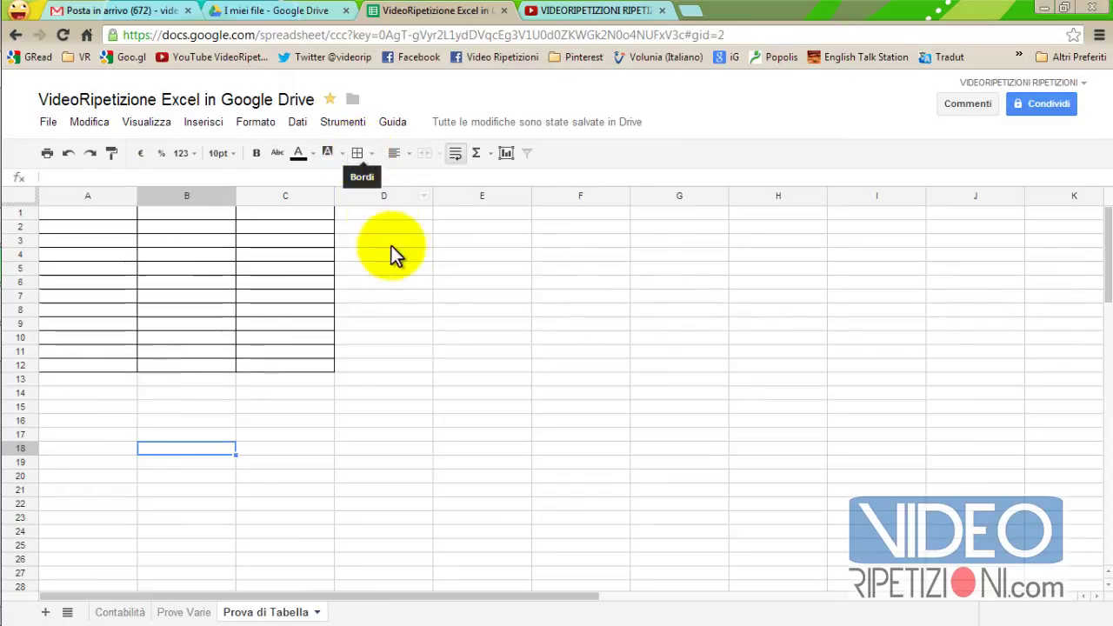
- Try selecting D1:E12 and then the bordered table A1:C12, clearing each selection
{"action": "mouse_move", "coordinate": [365, 211]}
{"action": "left_mouse_down"}
{"action": "mouse_move", "coordinate": [459, 354]}
{"action": "mouse_move", "coordinate": [479, 363]}
{"action": "left_mouse_up"}
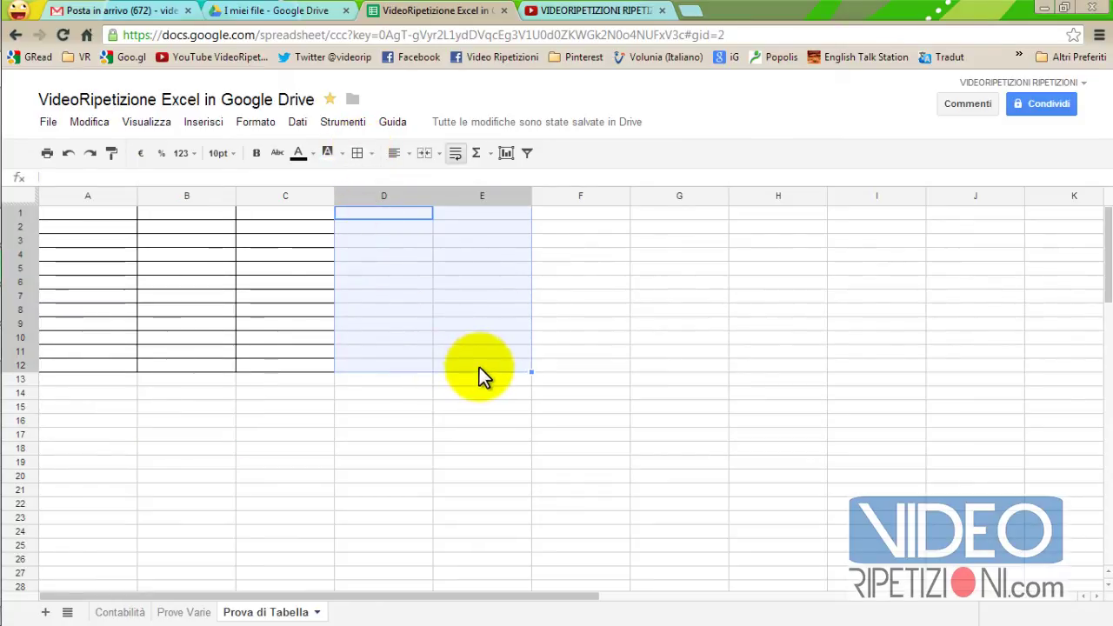
{"action": "left_click", "coordinate": [390, 323]}
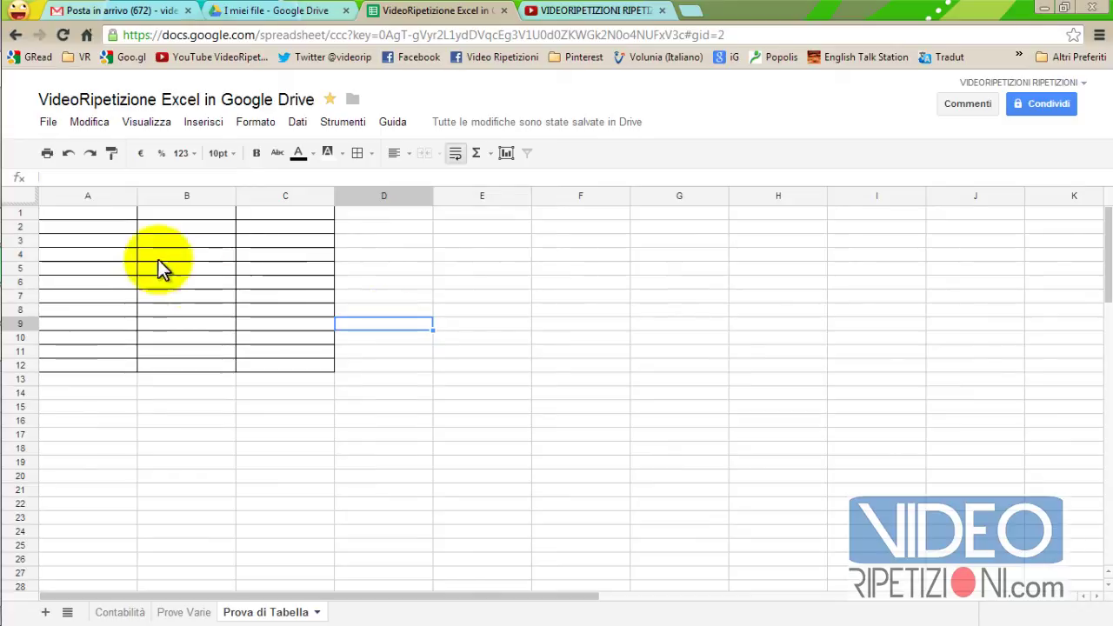
{"action": "mouse_move", "coordinate": [93, 213]}
{"action": "left_mouse_down"}
{"action": "mouse_move", "coordinate": [114, 291]}
{"action": "mouse_move", "coordinate": [278, 367]}
{"action": "left_mouse_up"}
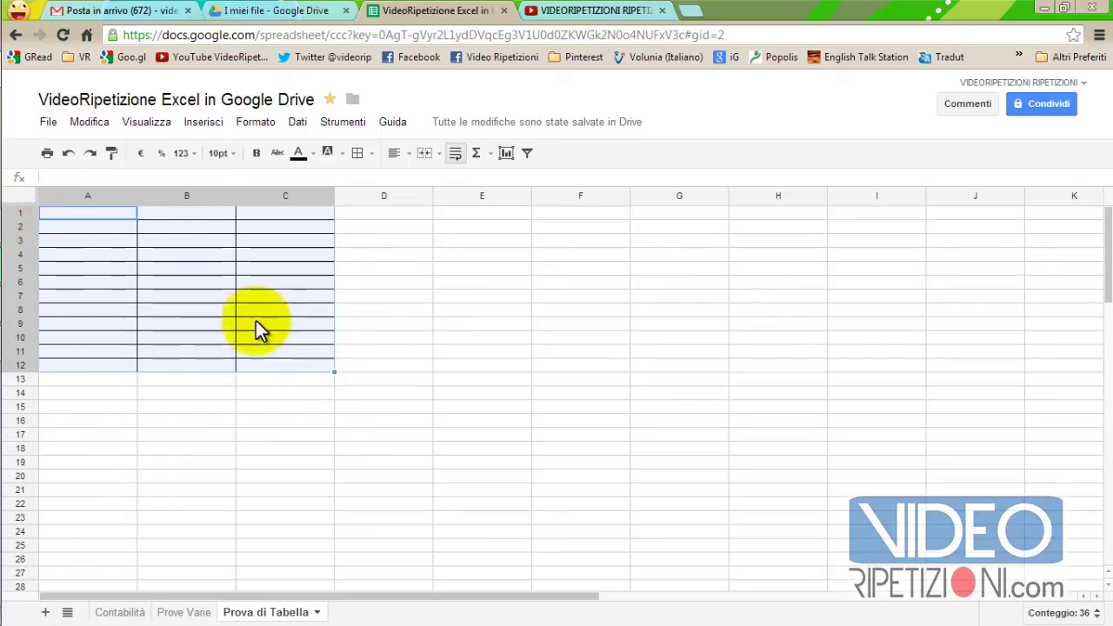
{"action": "left_click", "coordinate": [186, 338]}
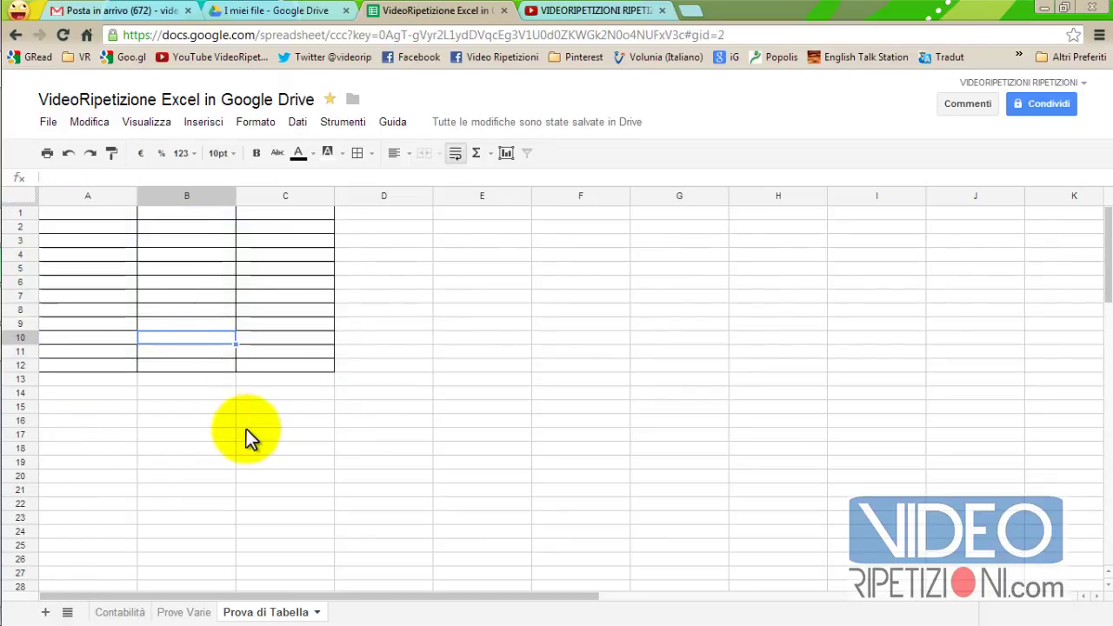
- Select columns A–E from A1 down to row 94 and apply All borders
{"action": "left_click", "coordinate": [69, 213]}
{"action": "mouse_move", "coordinate": [74, 224]}
{"action": "left_mouse_down"}
{"action": "mouse_move", "coordinate": [477, 584]}
{"action": "mouse_move", "coordinate": [497, 622]}
{"action": "mouse_move", "coordinate": [496, 610]}
{"action": "left_mouse_up"}
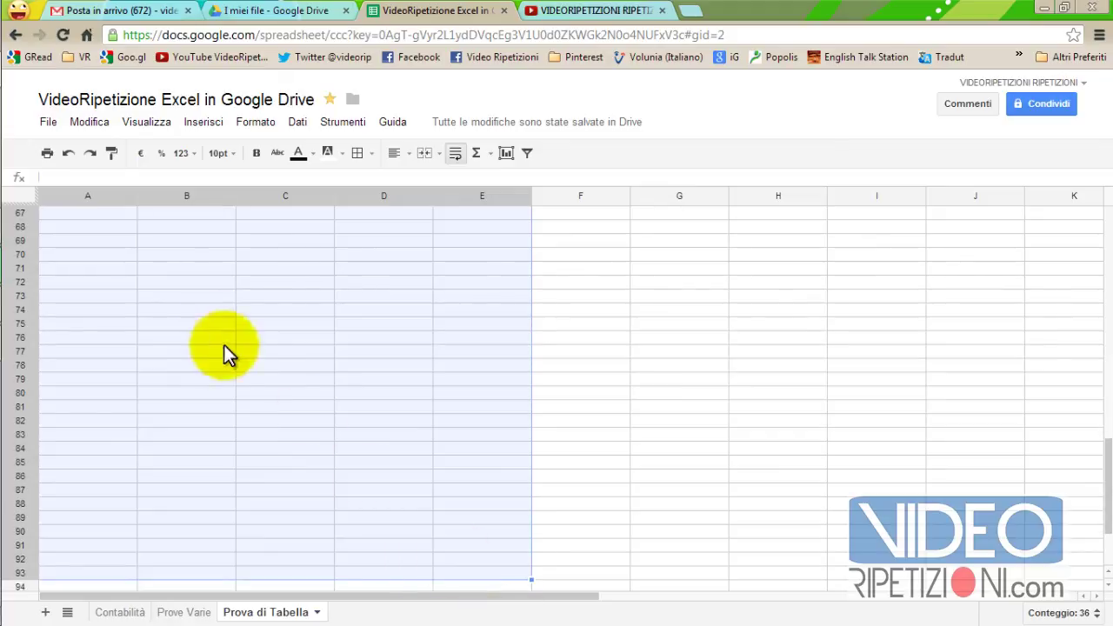
{"action": "left_click", "coordinate": [357, 153]}
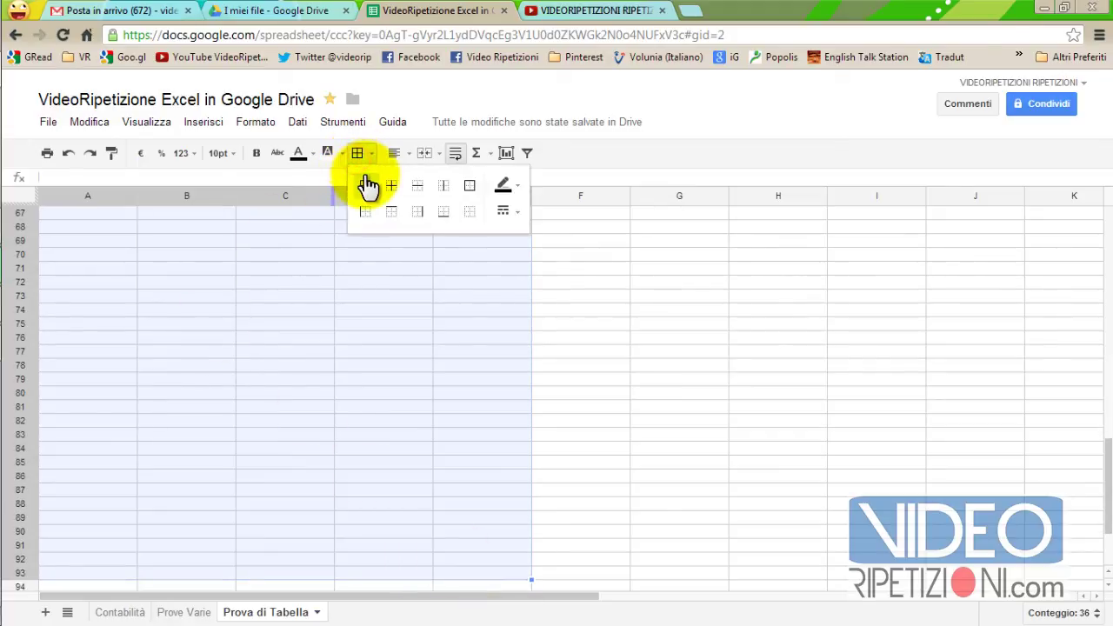
{"action": "left_click", "coordinate": [365, 185]}
{"action": "scroll", "coordinate": [328, 371], "scroll_direction": "up", "scroll_amount": 10}
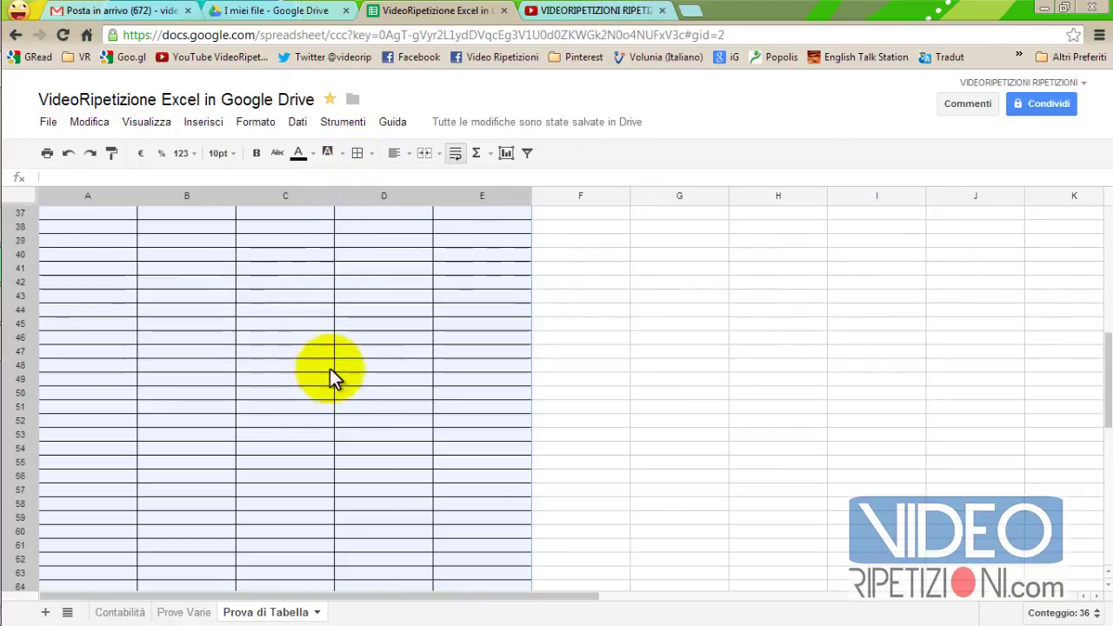
{"action": "scroll", "coordinate": [326, 369], "scroll_direction": "up", "scroll_amount": 3}
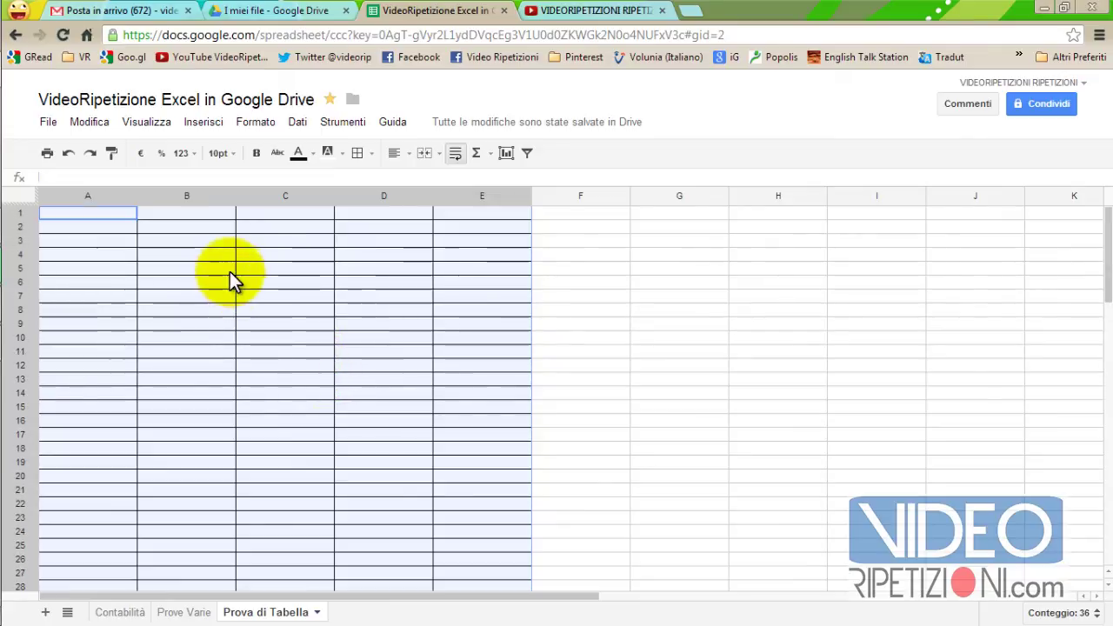
{"action": "left_click", "coordinate": [106, 216]}
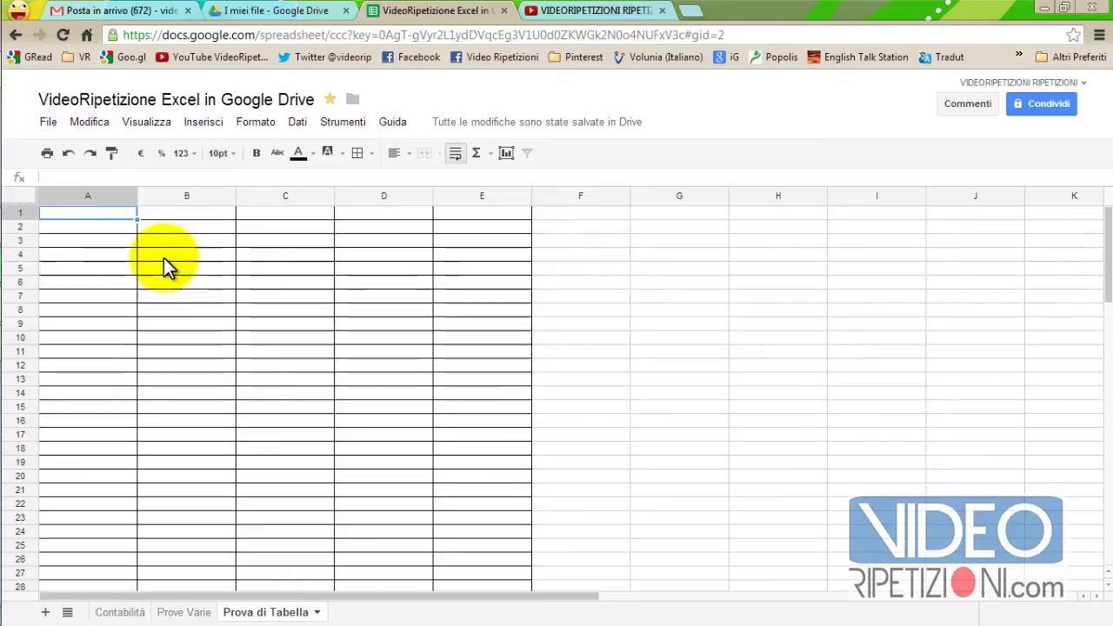